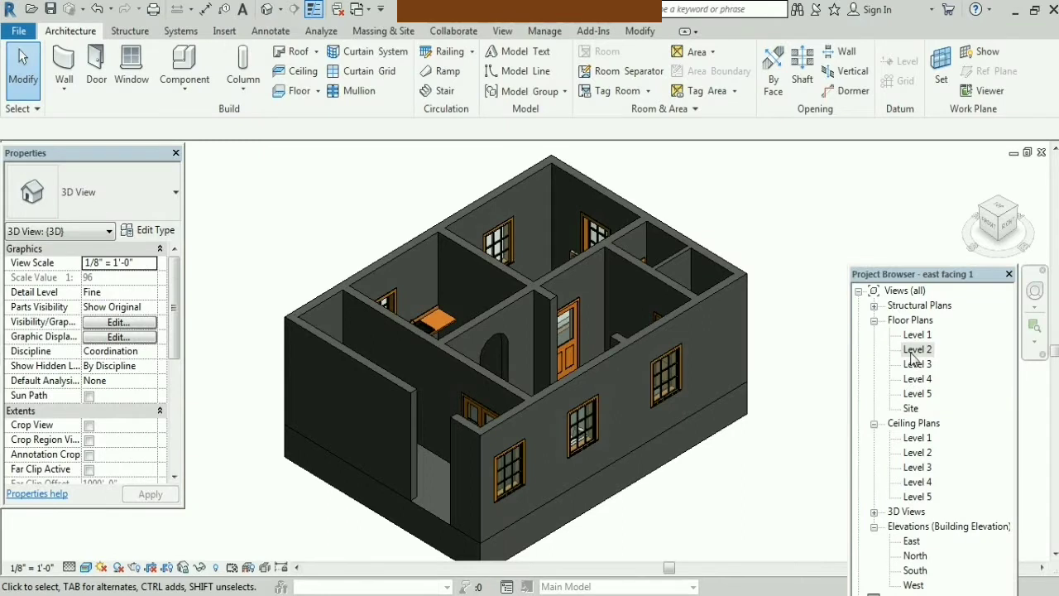
Open the Level 2 floor plan from the Project Browser's Floor Plans list
double_click(917, 351)
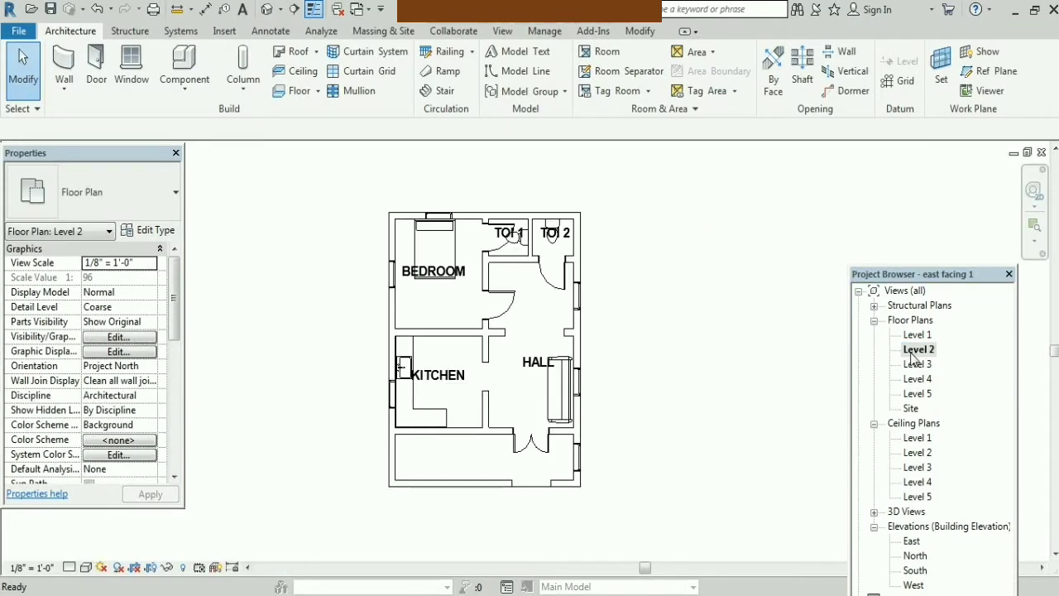
Zoom in on the bedroom's left wall and open the Floor creation options
scroll(387, 253, "up", 2)
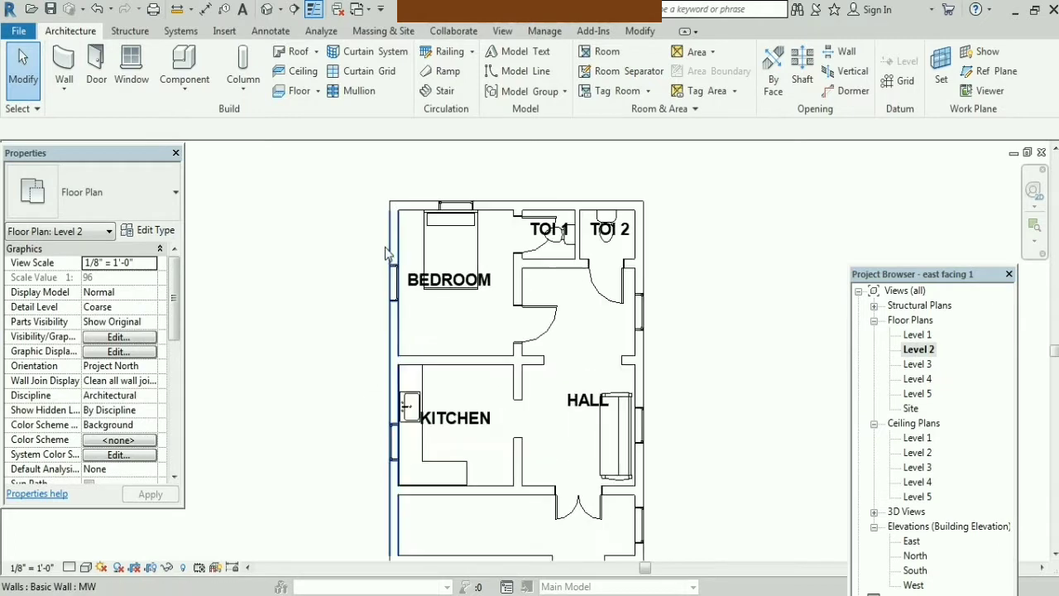
scroll(386, 254, "up", 1)
scroll(386, 261, "up", 2)
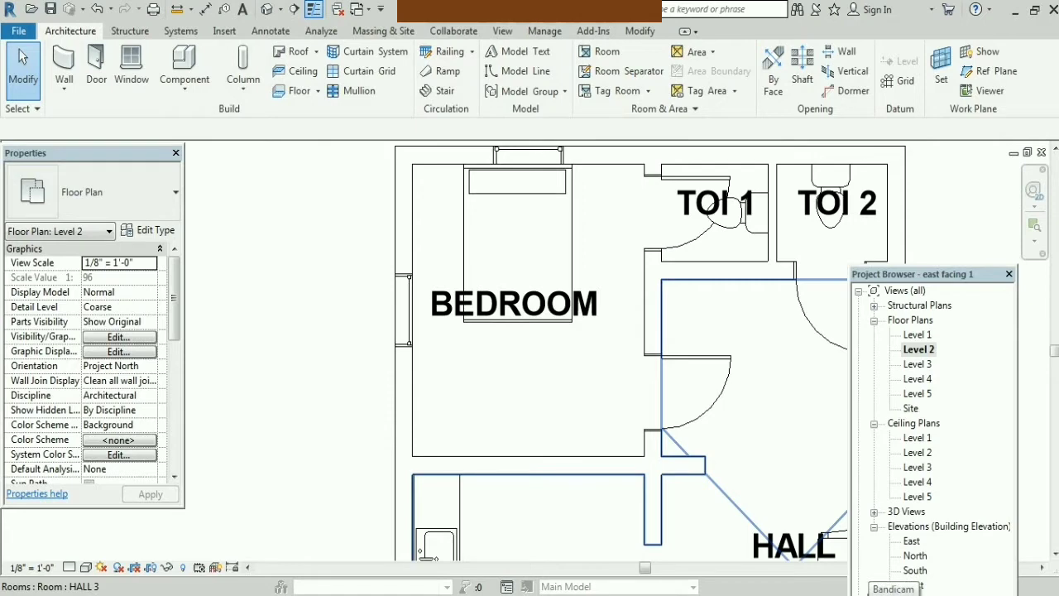
left_click(318, 91)
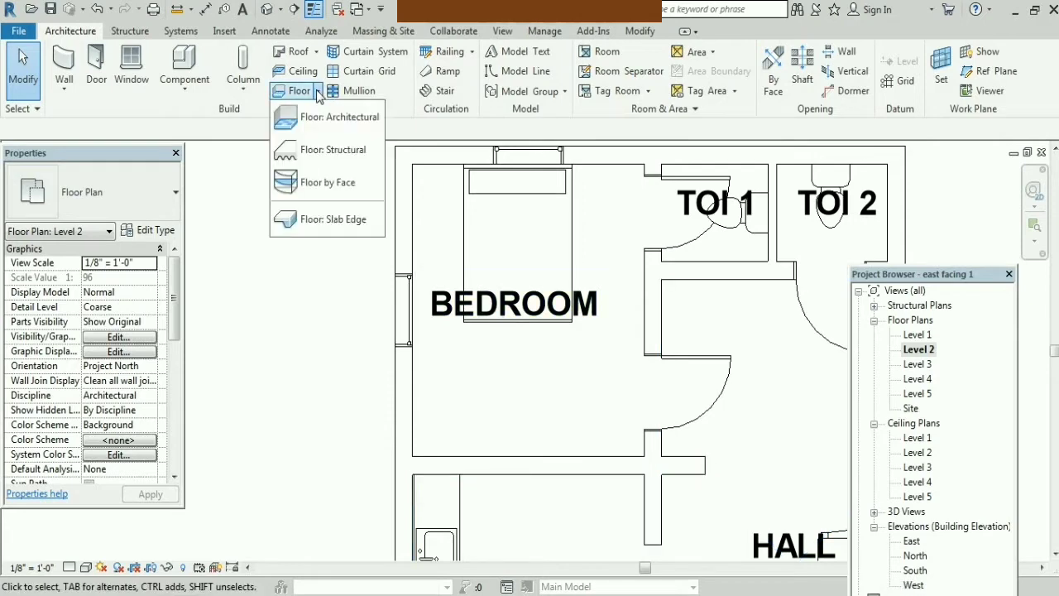
Start an architectural floor using a new duplicated type 'ss' with a 4" structure layer
left_click(341, 117)
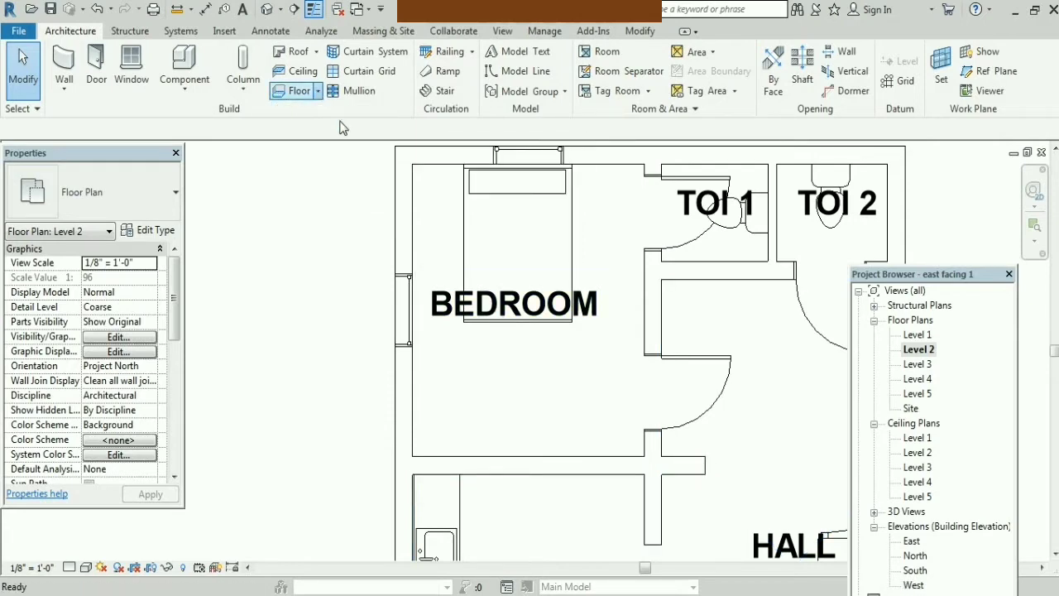
left_click(158, 231)
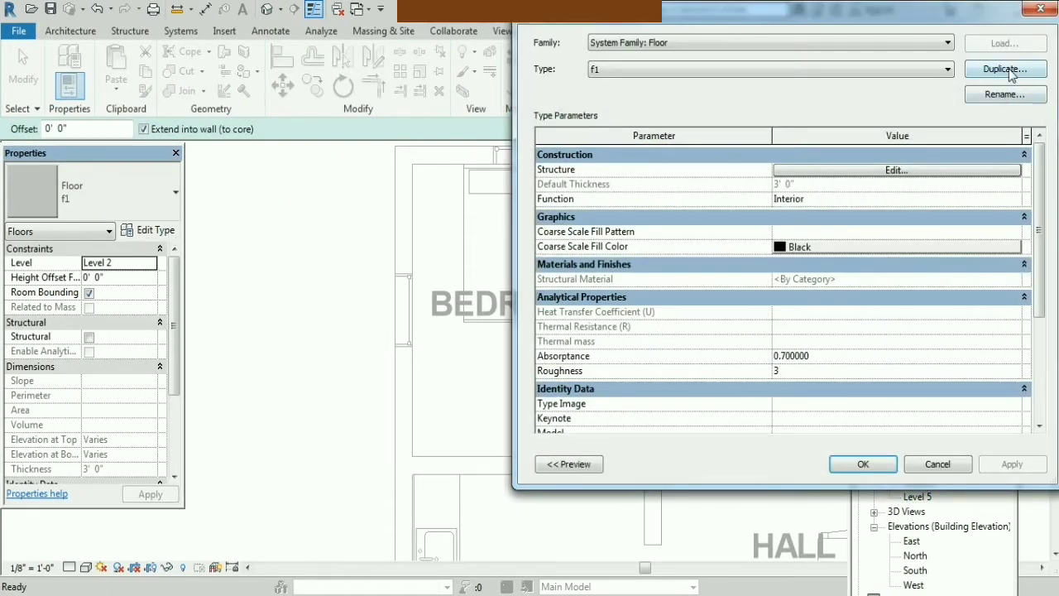
left_click(1008, 70)
type("ss")
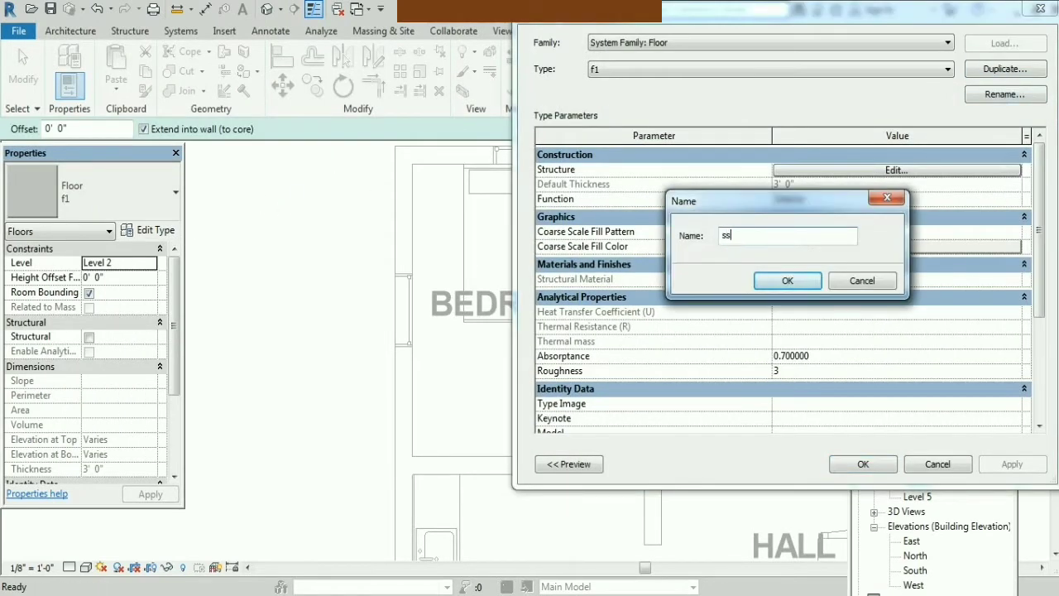
key("Return")
left_click(884, 171)
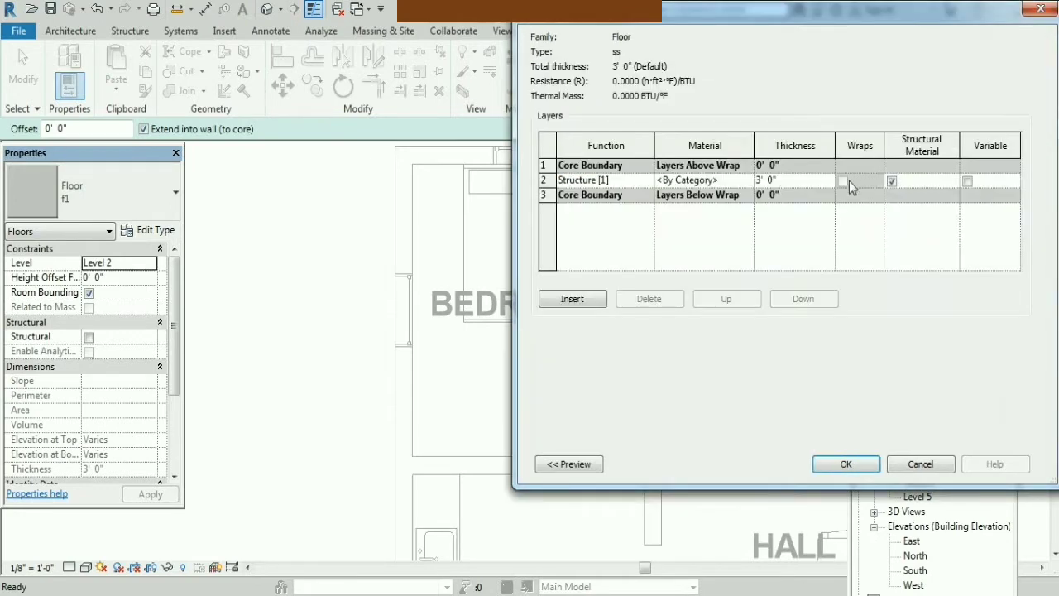
left_click(803, 186)
type("4")
key("Tab")
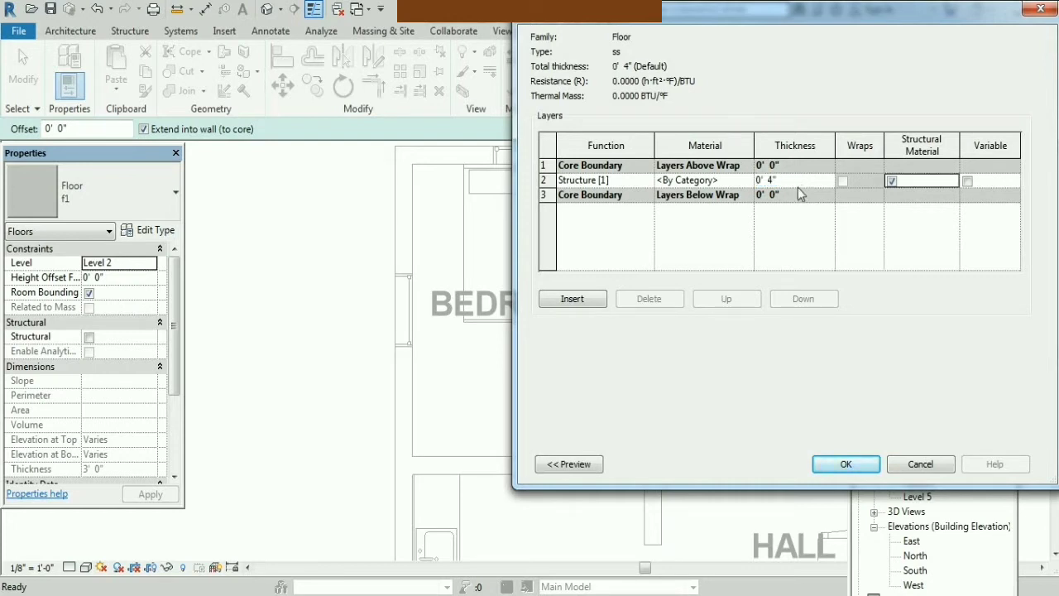
left_click(834, 463)
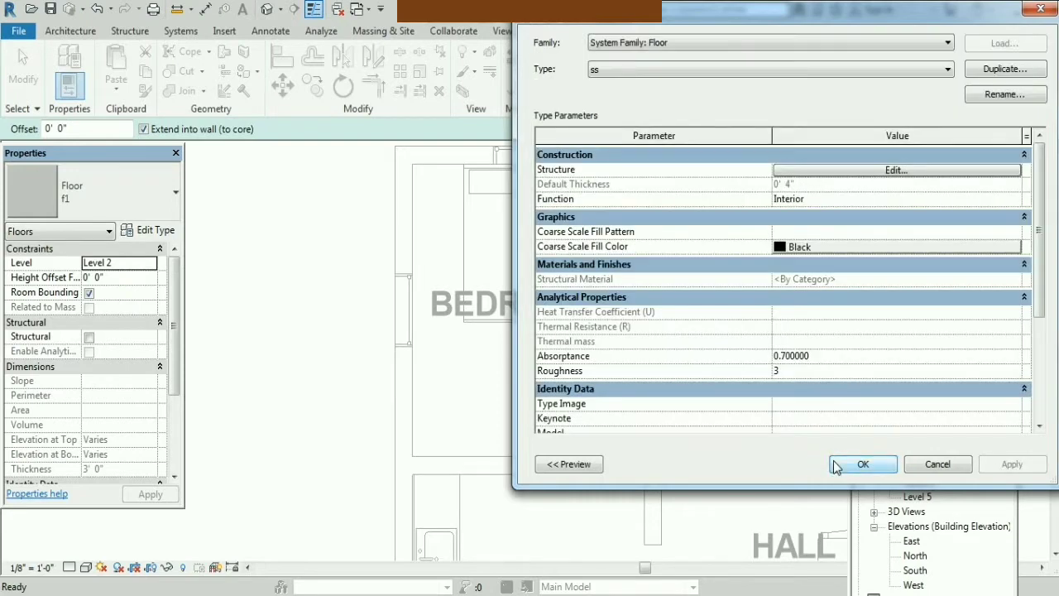
left_click(857, 471)
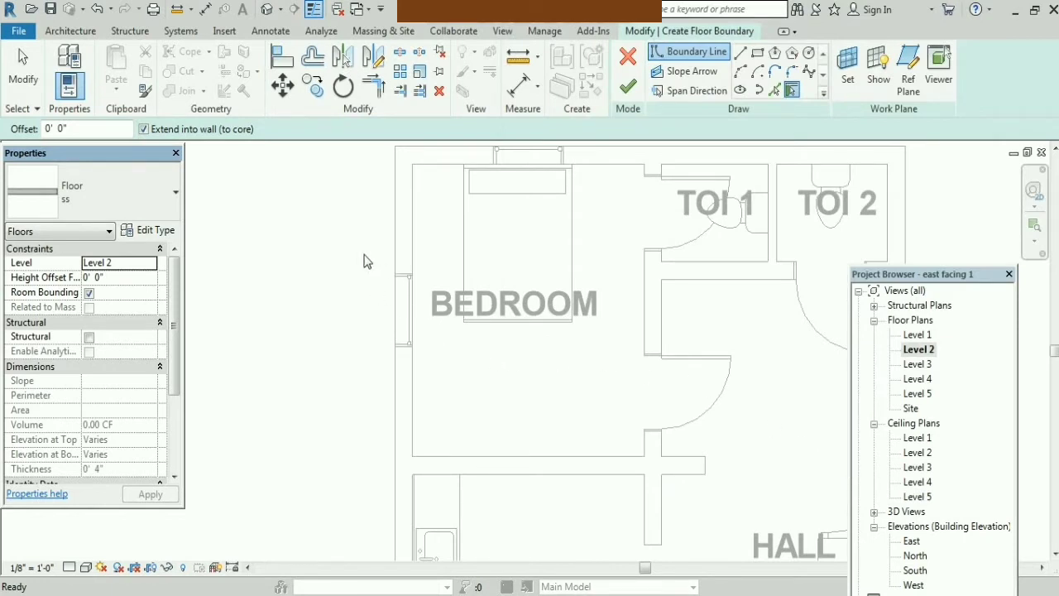
Sketch 9", 2' and long vertical boundary lines from the bedroom wall endpoint
left_click(742, 54)
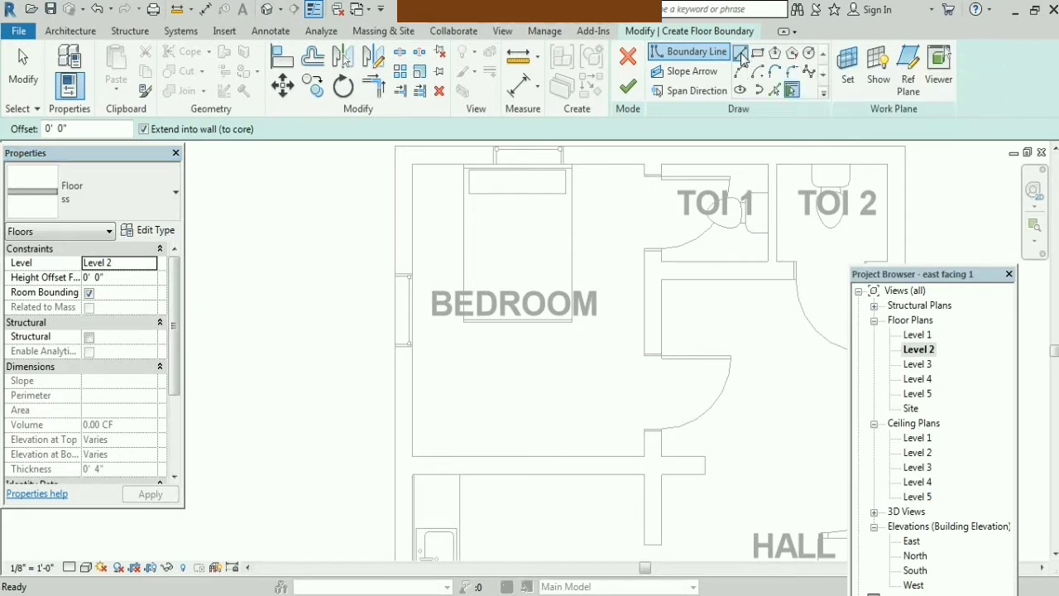
left_click(394, 273)
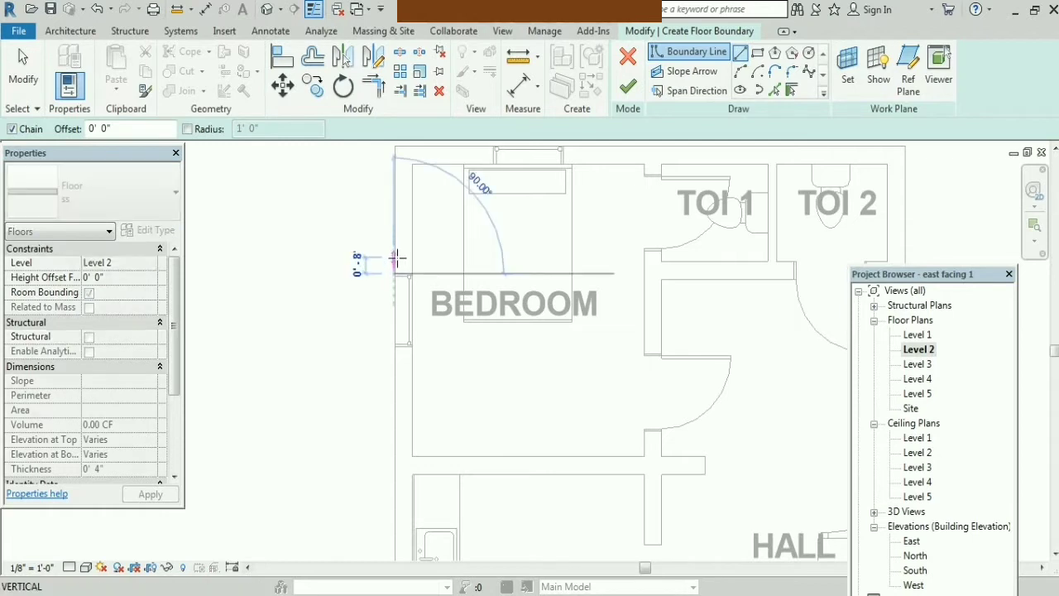
type("9\"")
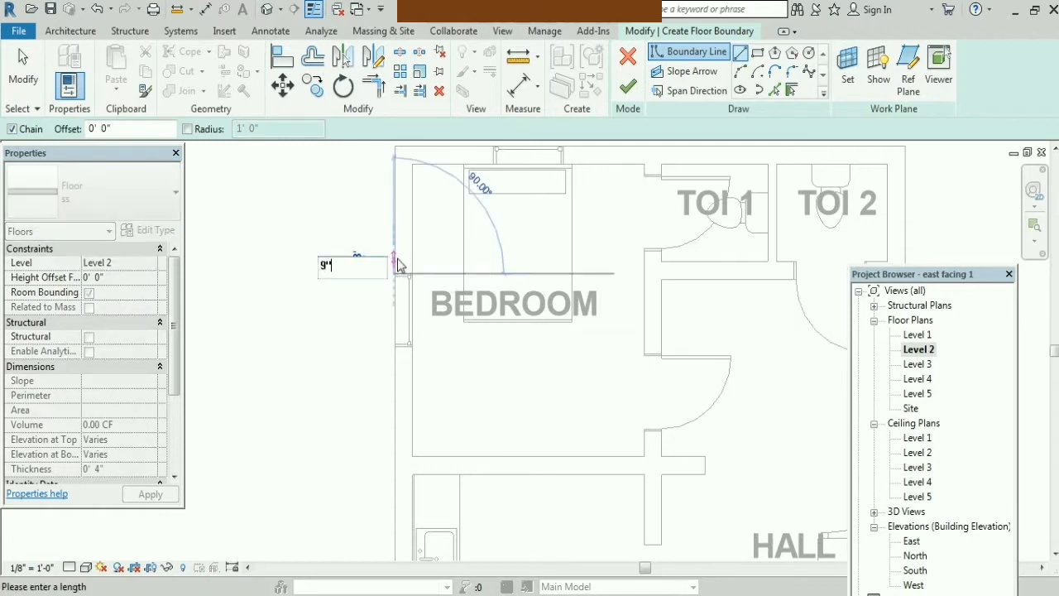
key("Return")
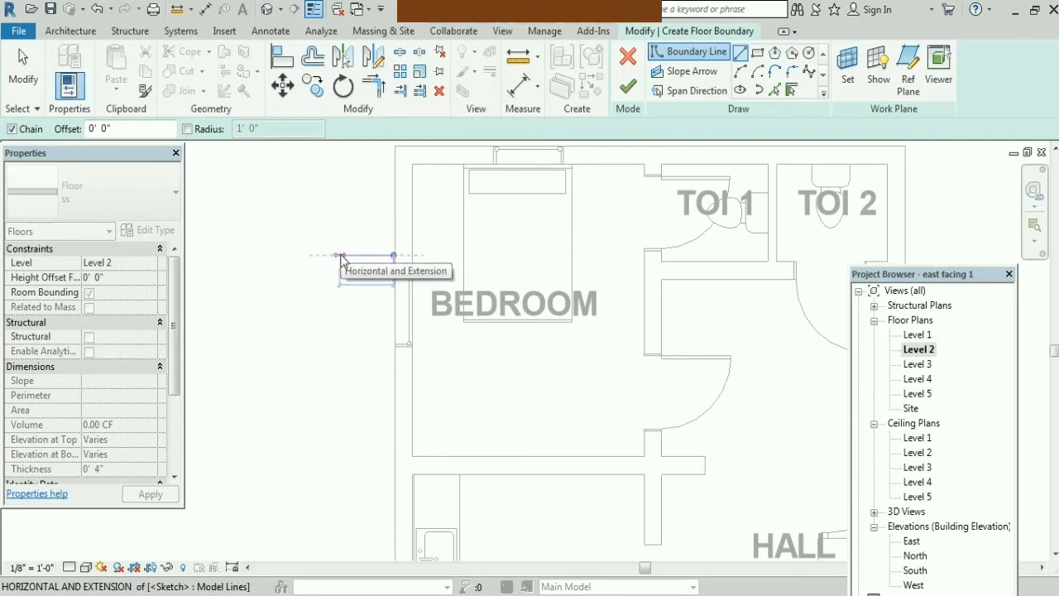
type("2")
key("Return")
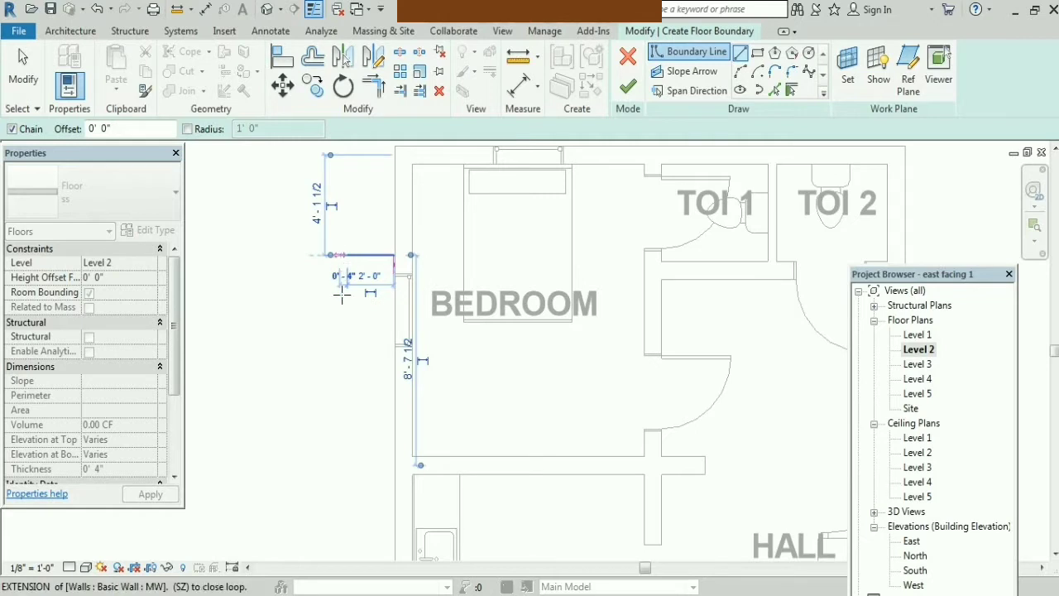
left_click(351, 375)
key("Escape")
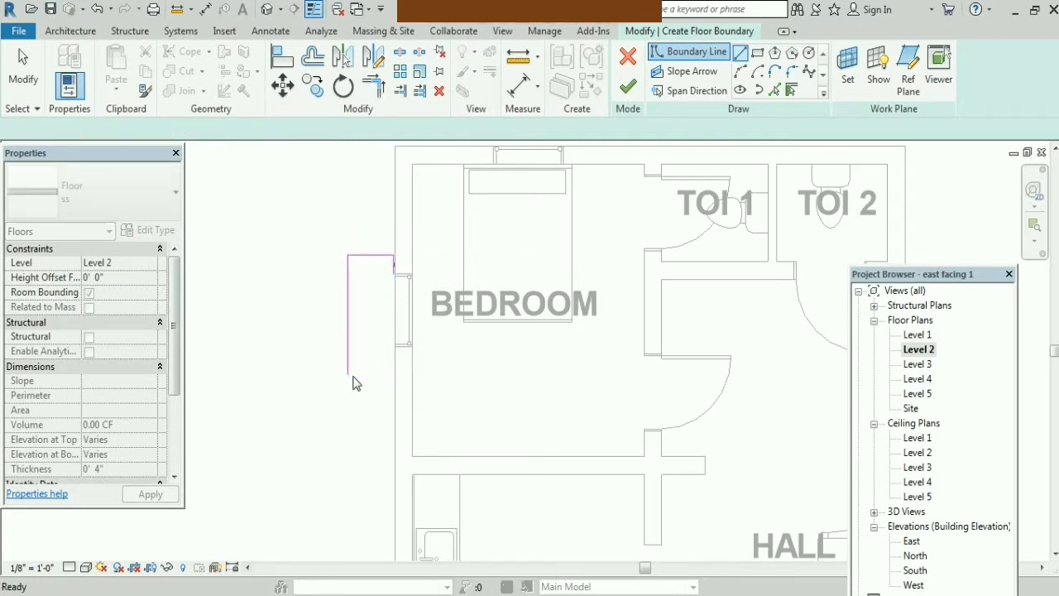
Add a 9" segment and a 3'-4" horizontal boundary line from the lower wall endpoint
left_click(394, 346)
type("9")
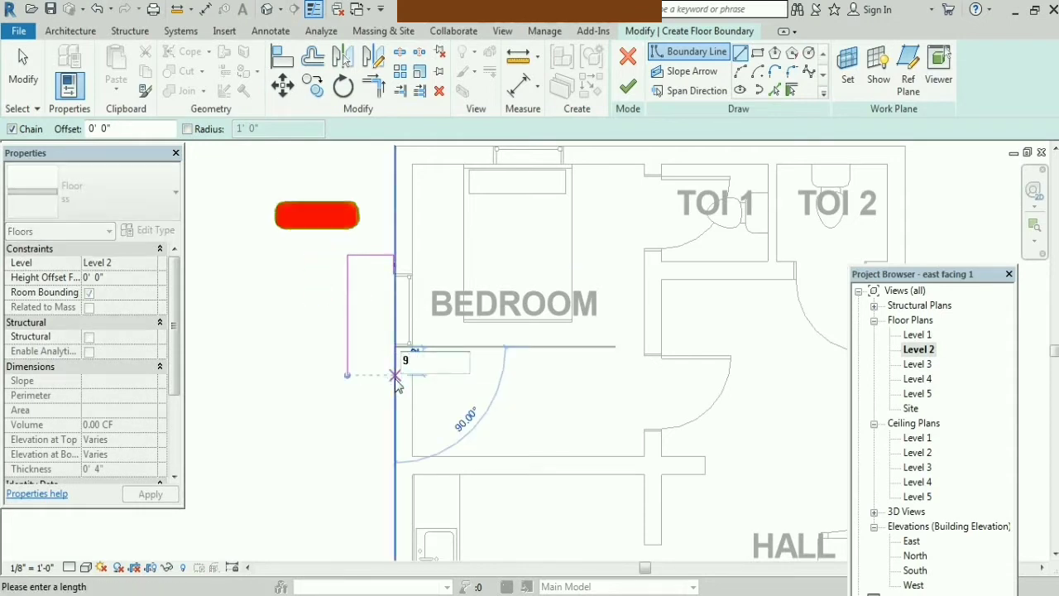
key("Return")
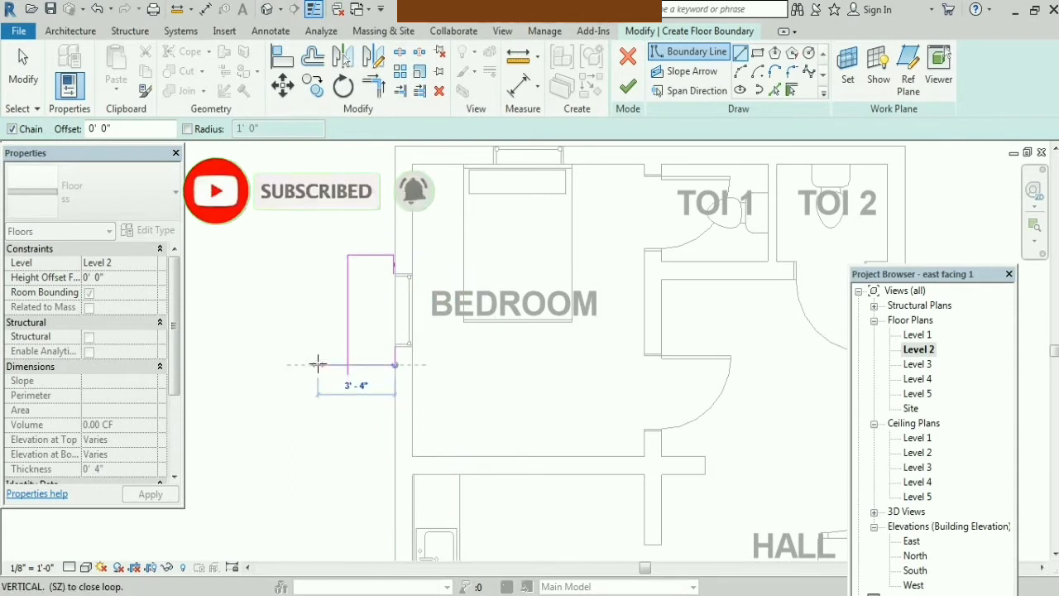
left_click(318, 364)
key("Escape")
key("Escape")
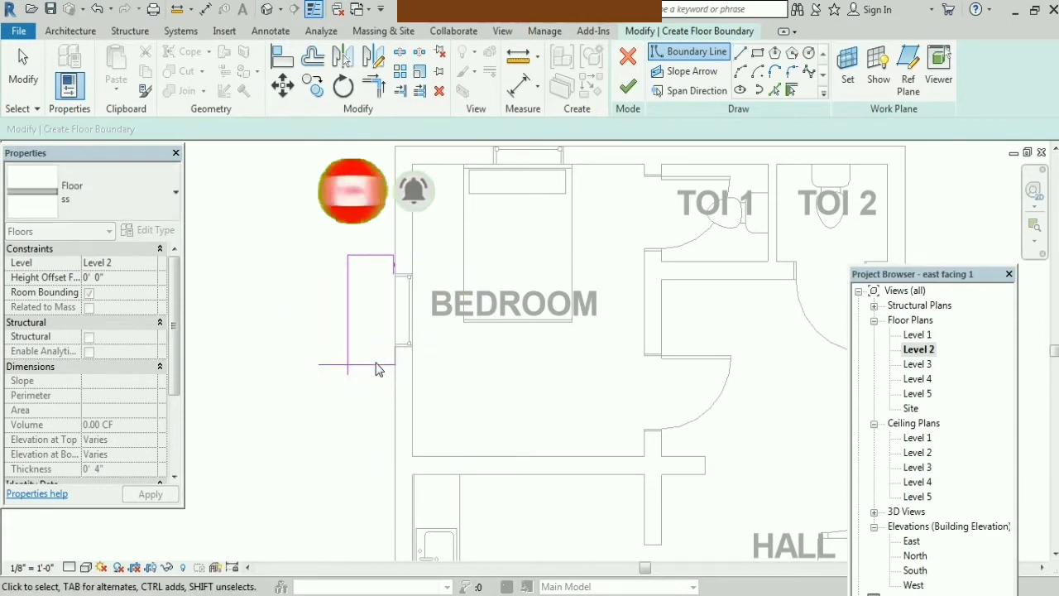
key("Escape")
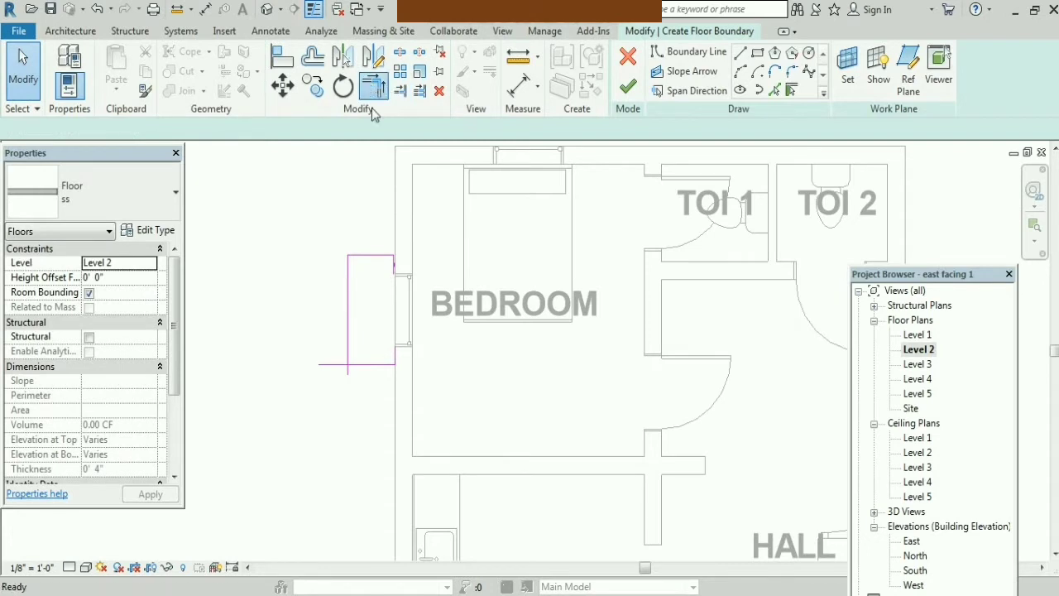
Trim the bottom horizontal and vertical boundary lines into a clean corner
left_click(373, 86)
left_click(331, 365)
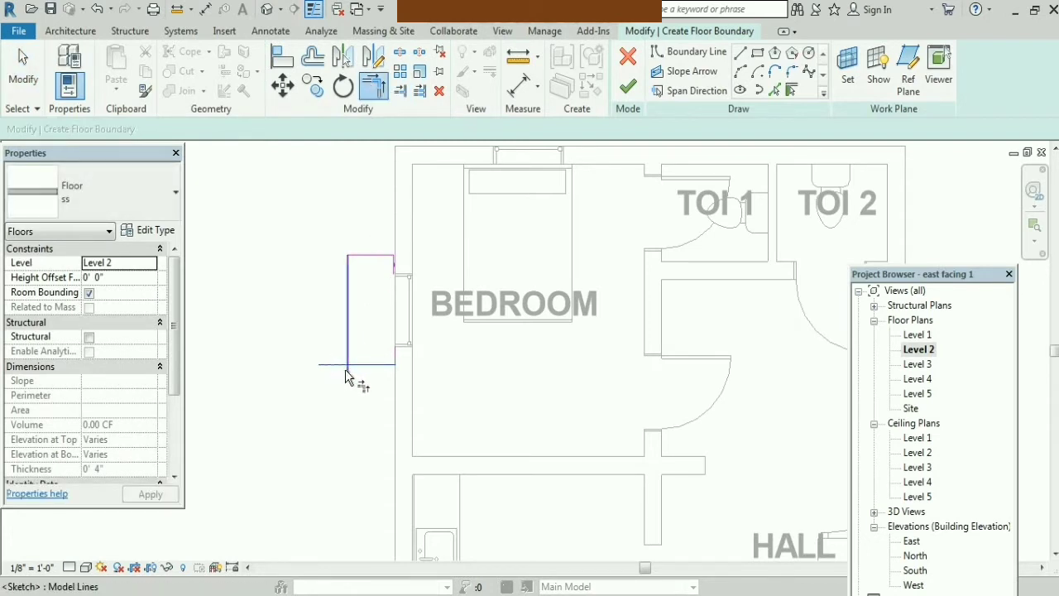
left_click(367, 365)
left_click(351, 368)
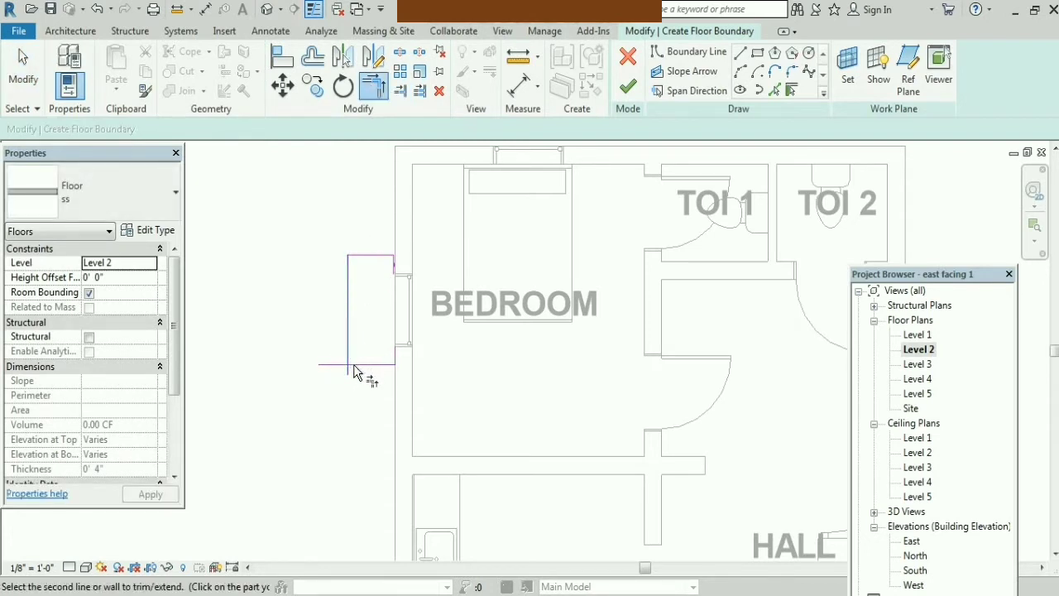
left_click(354, 365)
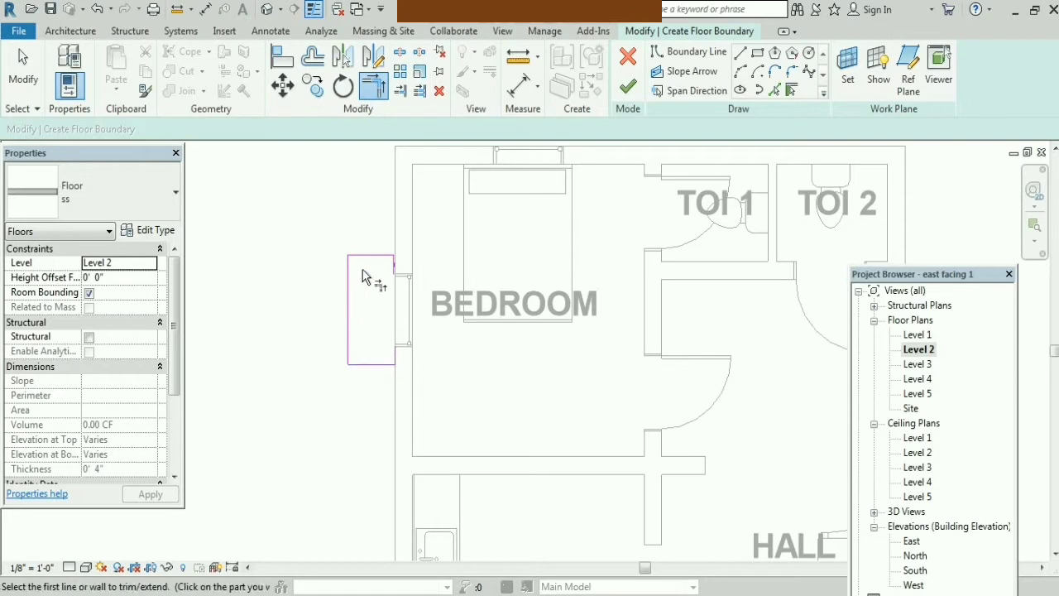
scroll(364, 275, "up", 2)
scroll(372, 265, "up", 1)
key("Escape")
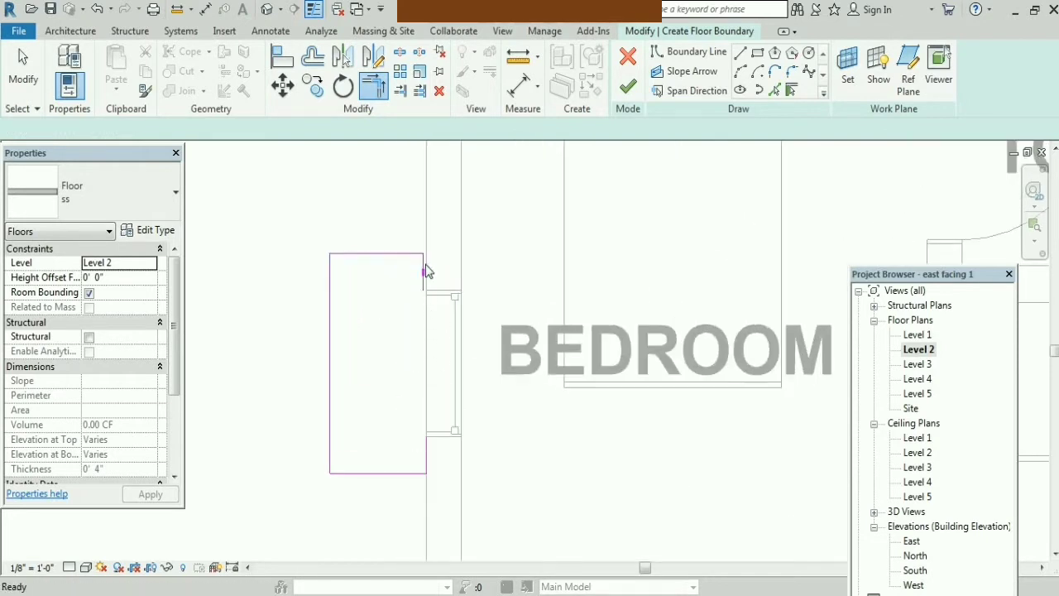
Shift the short top boundary line slightly right and trim it into a corner
left_click(424, 270)
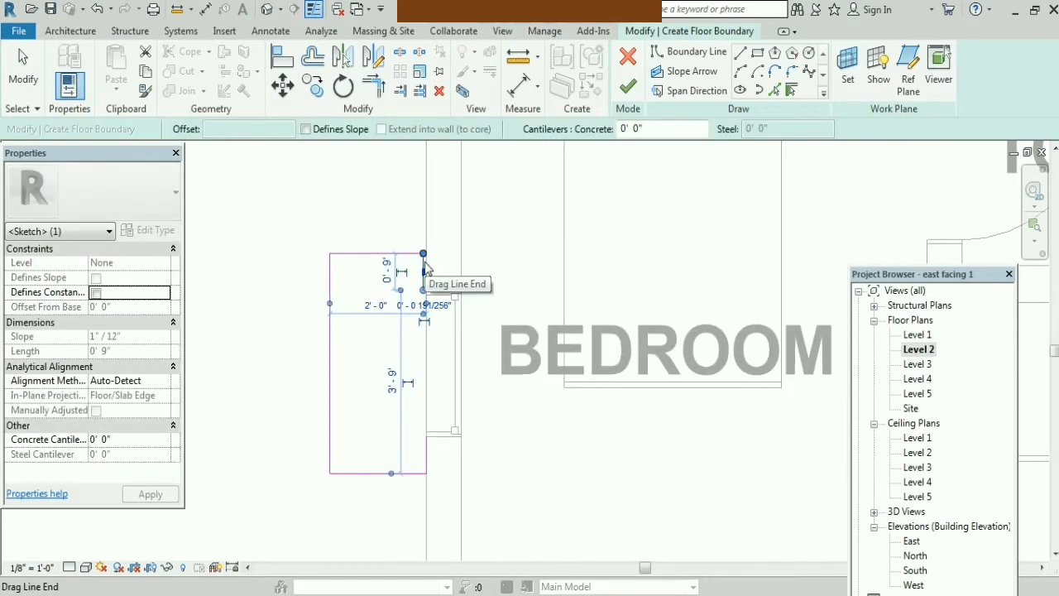
left_click_drag(424, 267, 427, 268)
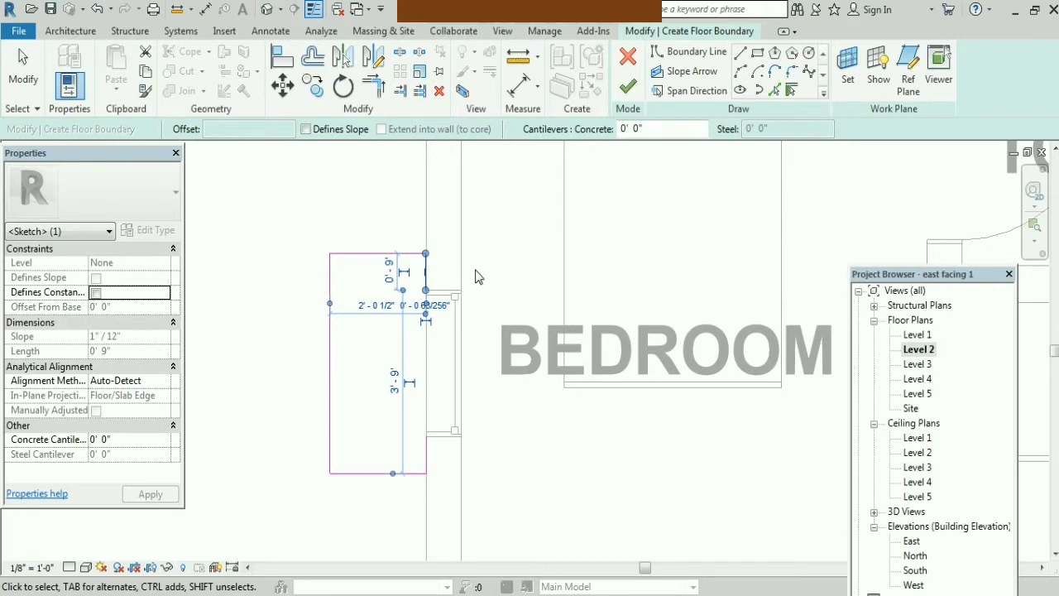
left_click(476, 275)
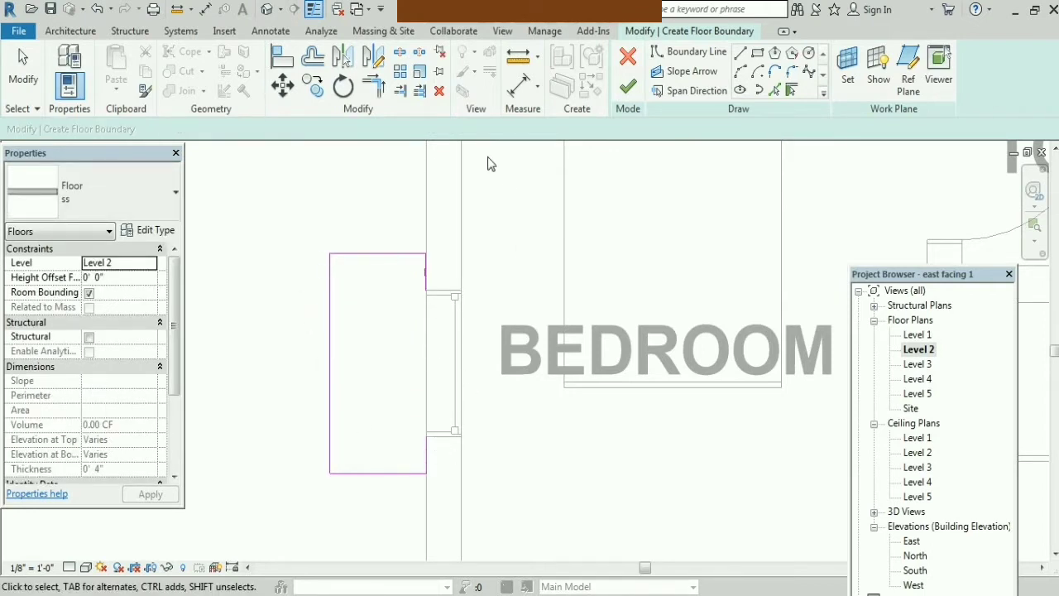
left_click(374, 85)
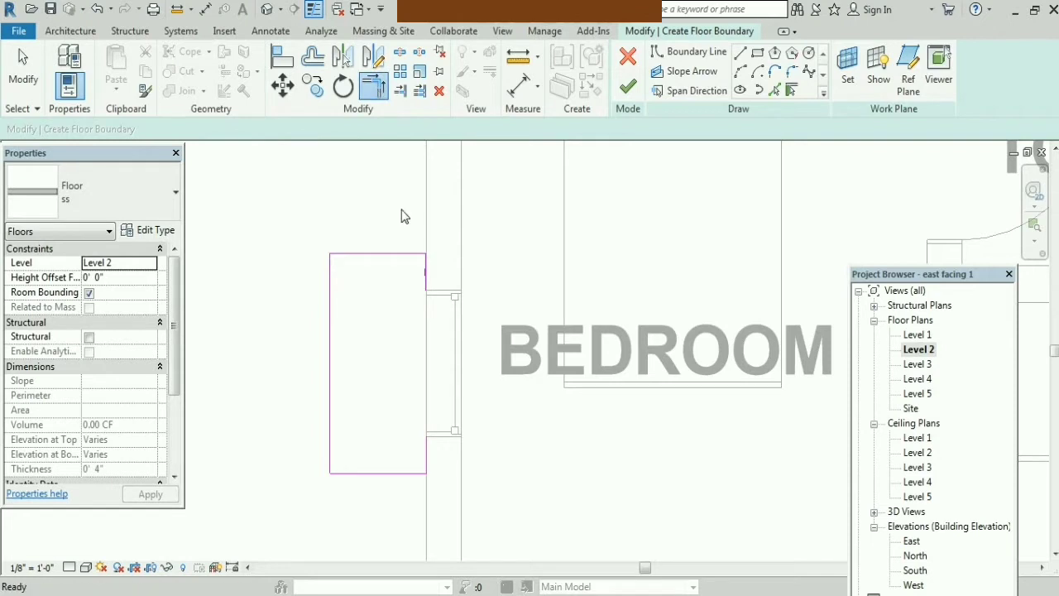
left_click(428, 444)
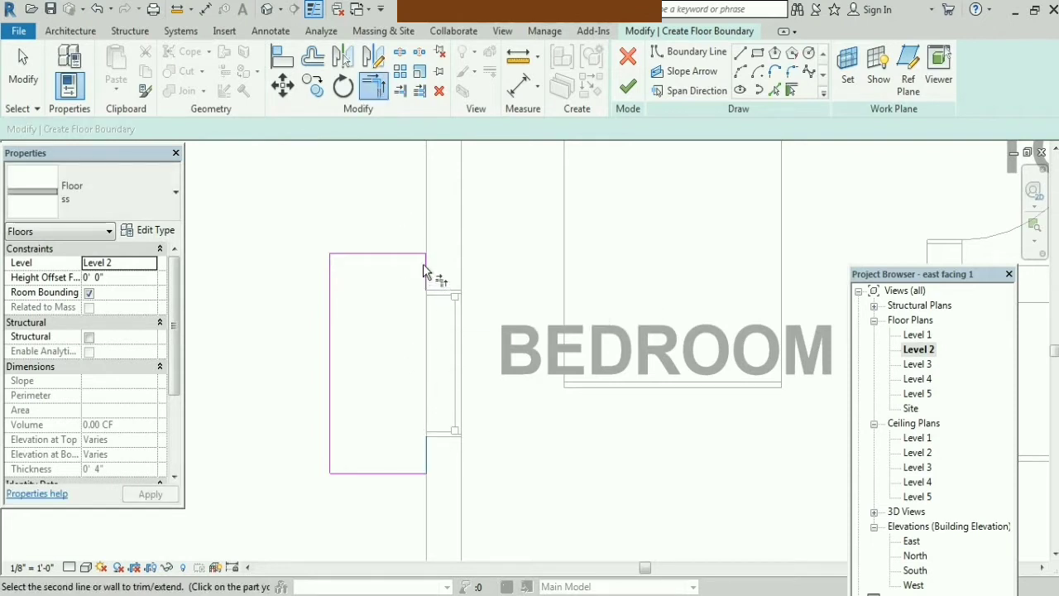
left_click(426, 272)
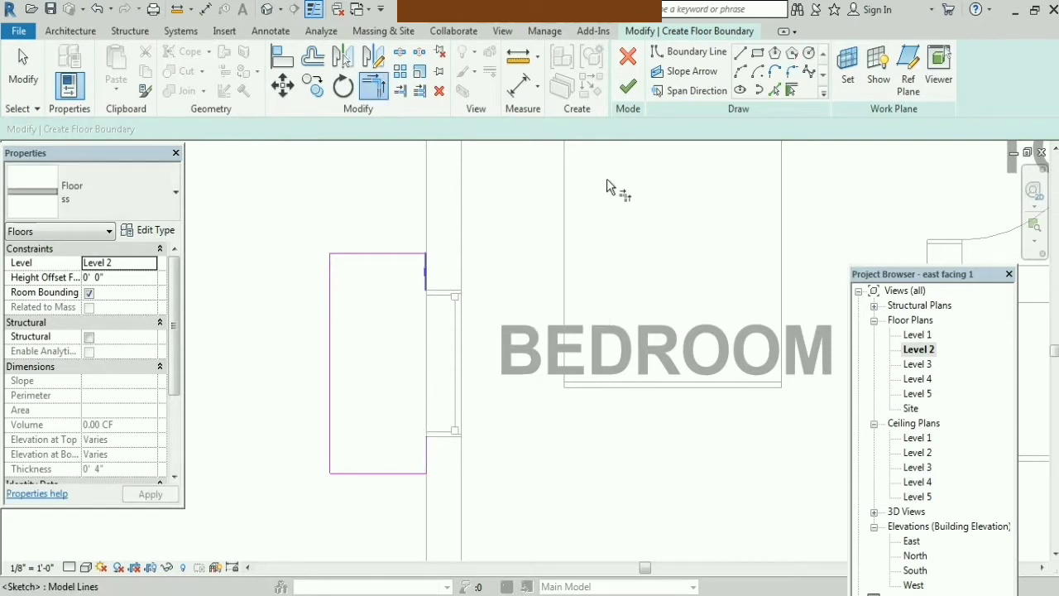
Draw a new vertical boundary line down to the bottom corner
left_click(742, 55)
left_click(426, 290)
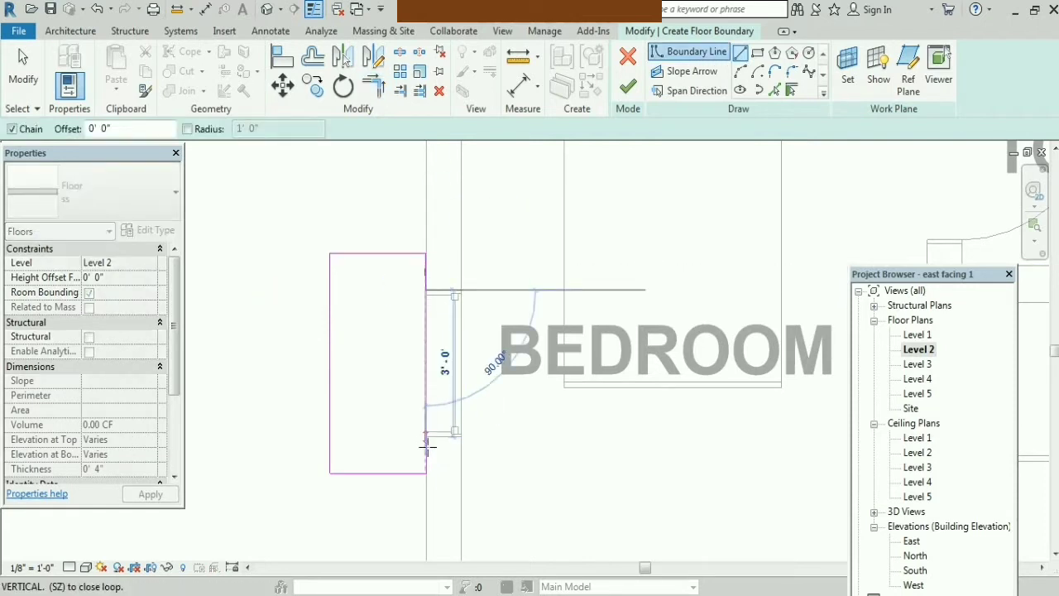
scroll(428, 447, "up", 2)
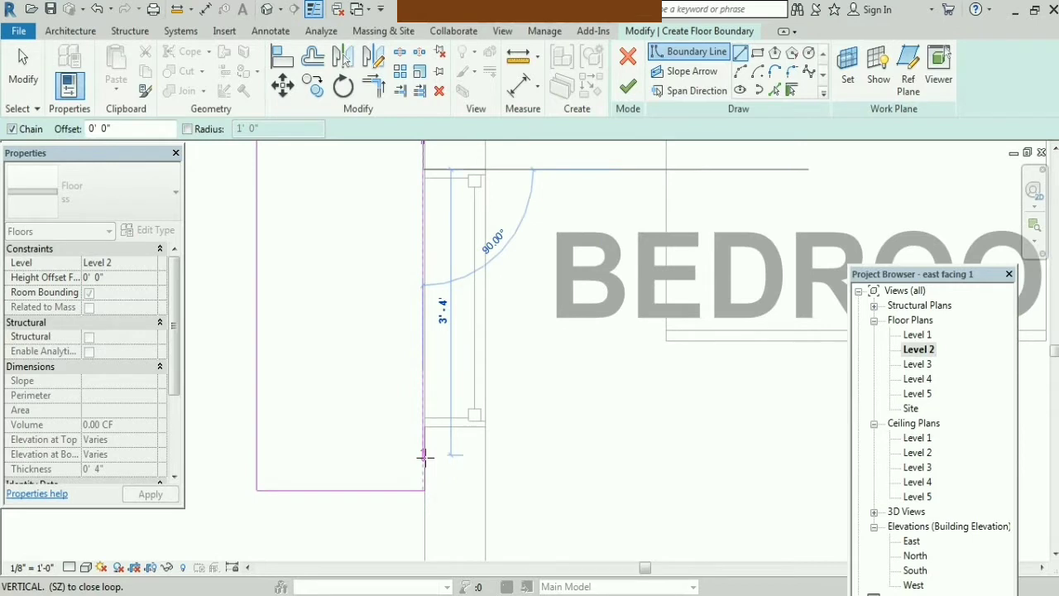
left_click(425, 488)
key("Escape")
key("Escape")
left_click(426, 485)
right_click(427, 487)
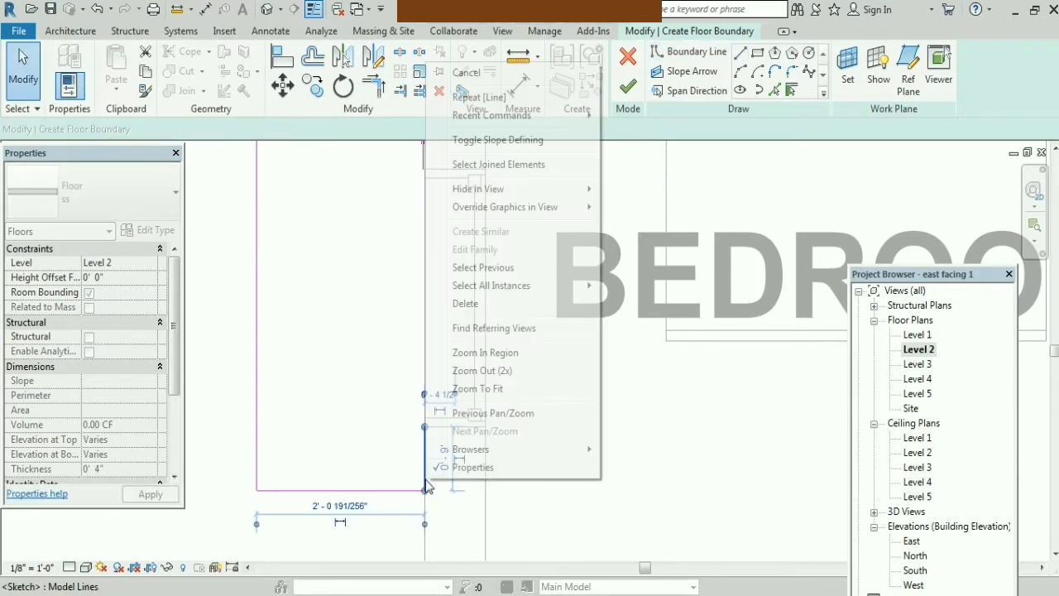
key("Escape")
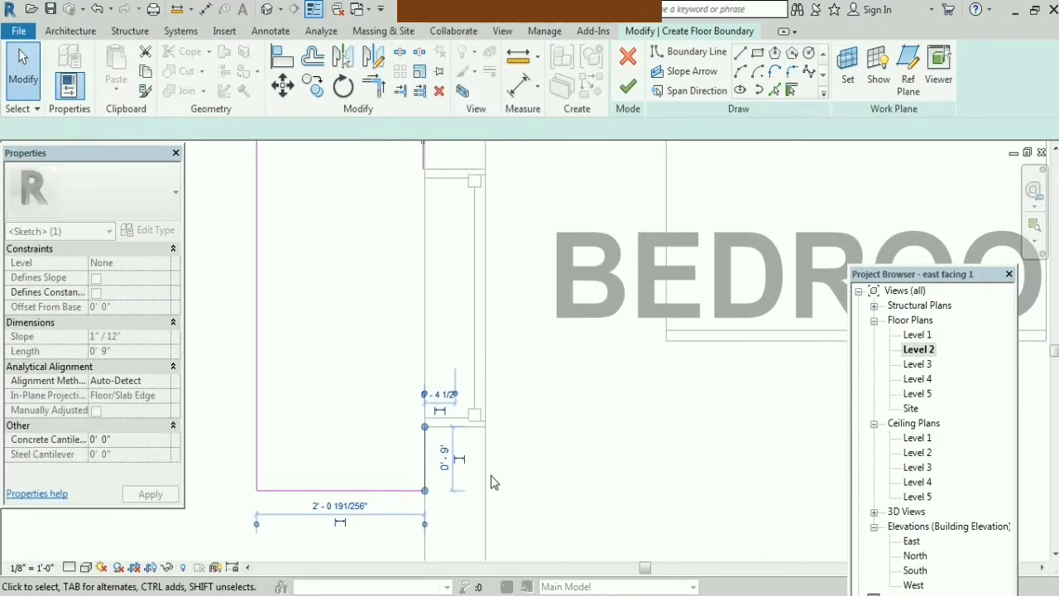
Delete the extra 9" segment, stretch the line end to close the rectangle, and select the sketch
scroll(490, 474, "down", 2)
left_click(455, 288)
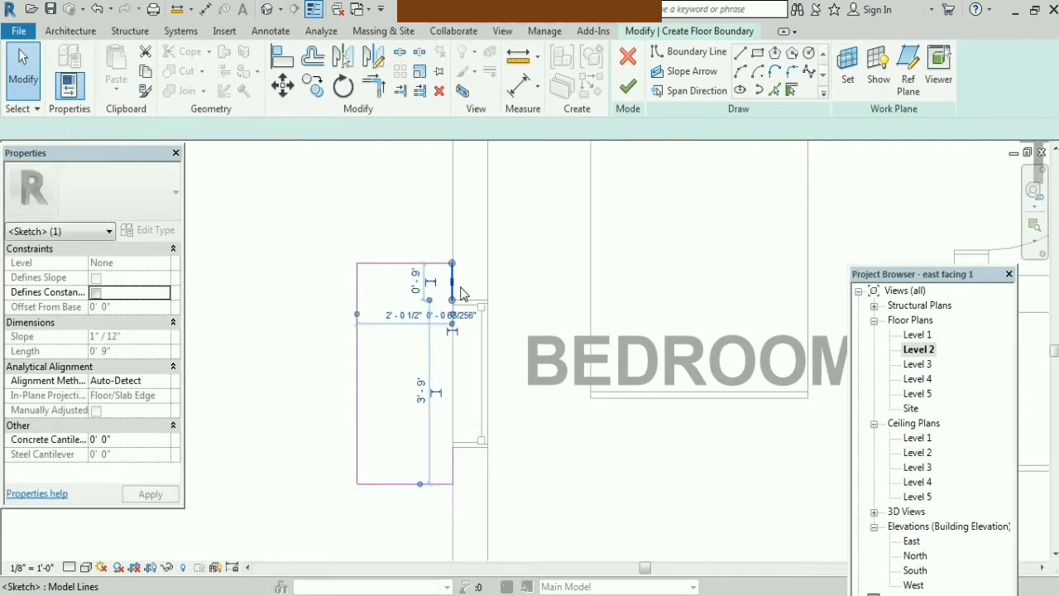
right_click(456, 290)
left_click(490, 419)
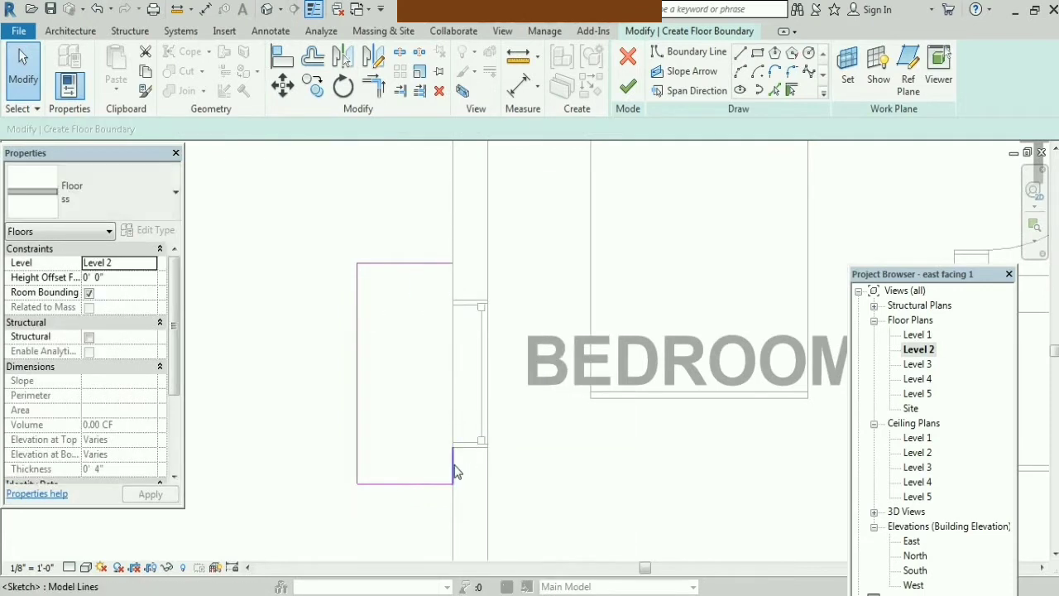
left_click_drag(454, 456, 453, 263)
key("Escape")
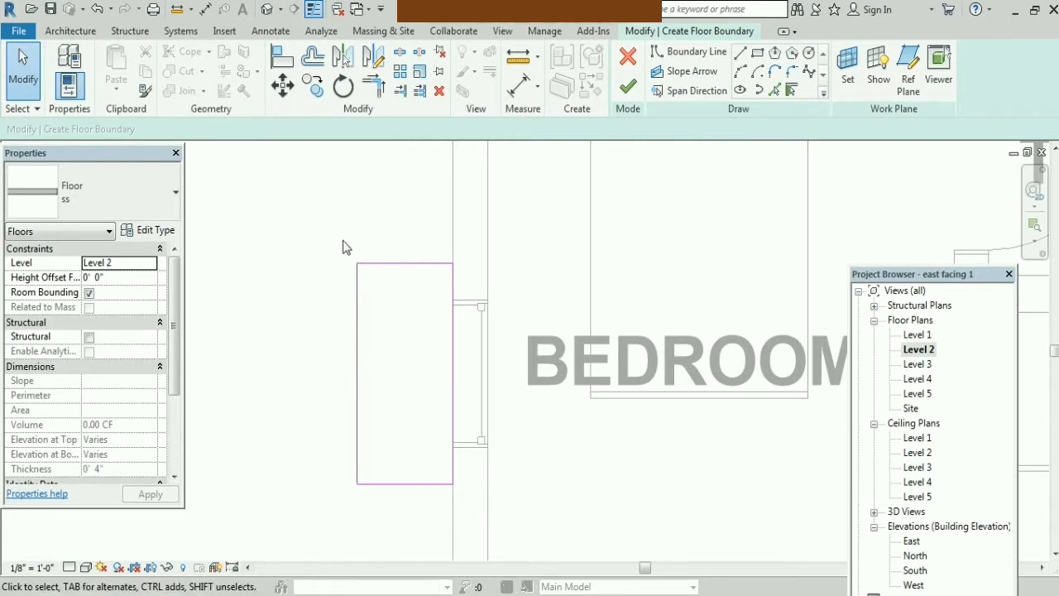
left_click_drag(338, 237, 475, 544)
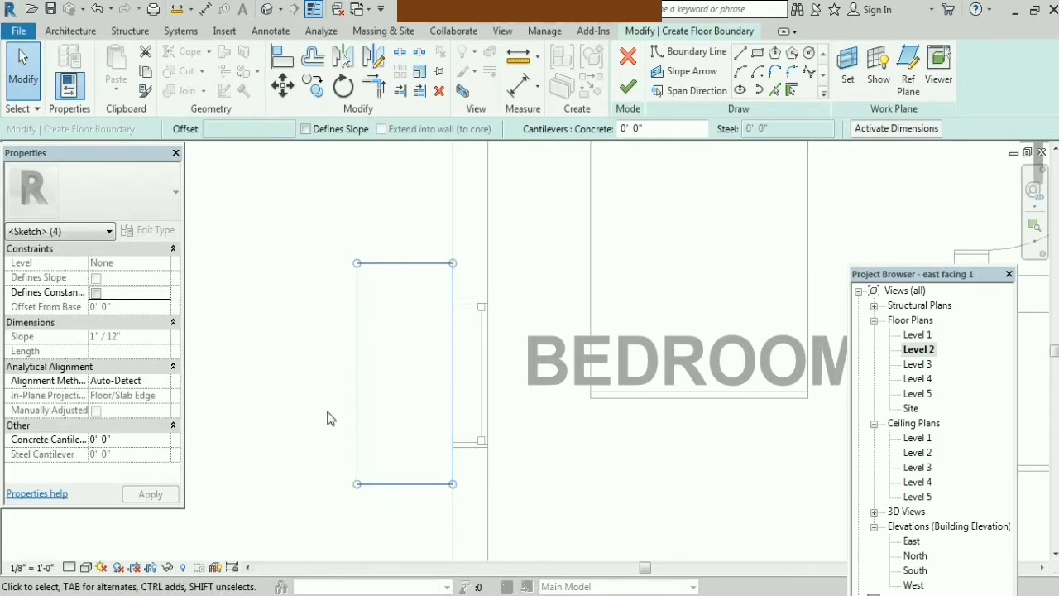
Set the floor's height offset to 7' 3", finish the sketch, and show the default 3D view
left_click(232, 317)
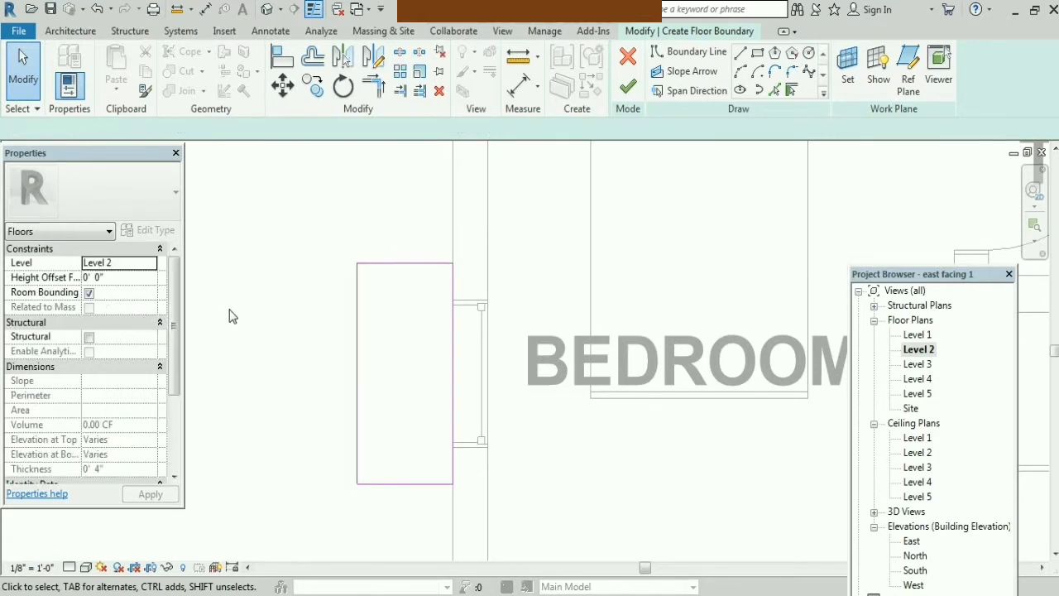
left_click(130, 278)
type("7")
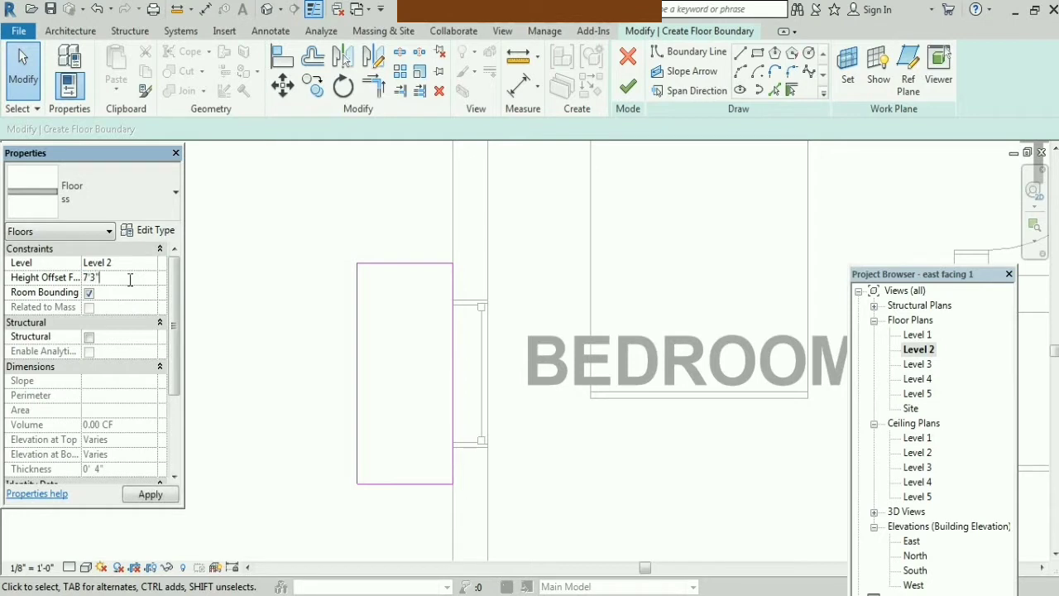
left_click(163, 494)
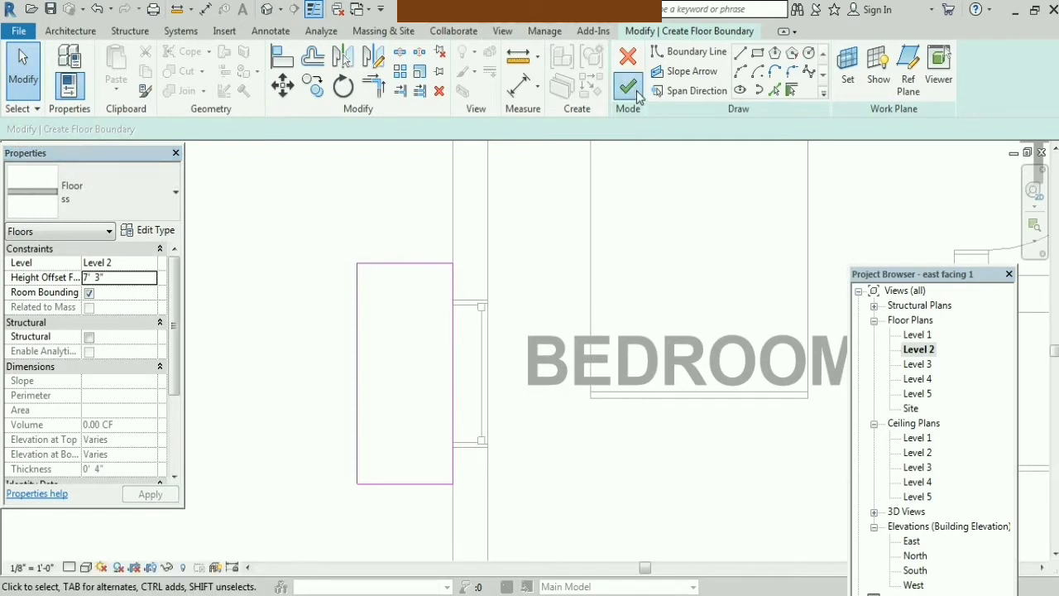
left_click(637, 91)
left_click(267, 10)
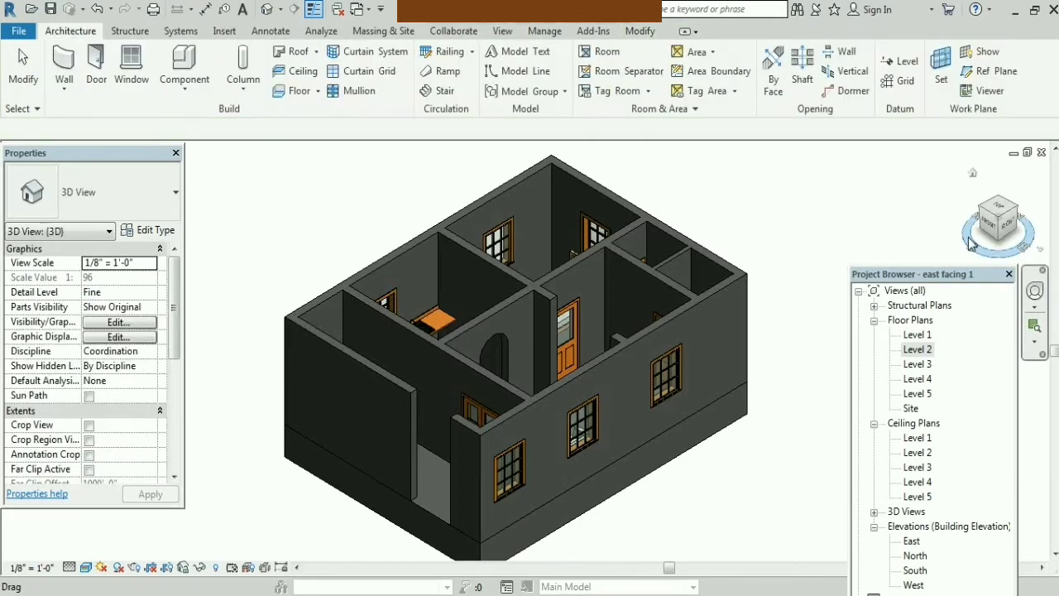
Orbit and zoom to view the house's left side face-on
left_click_drag(973, 240, 944, 248)
middle_click_drag(521, 361, 834, 229, "shift")
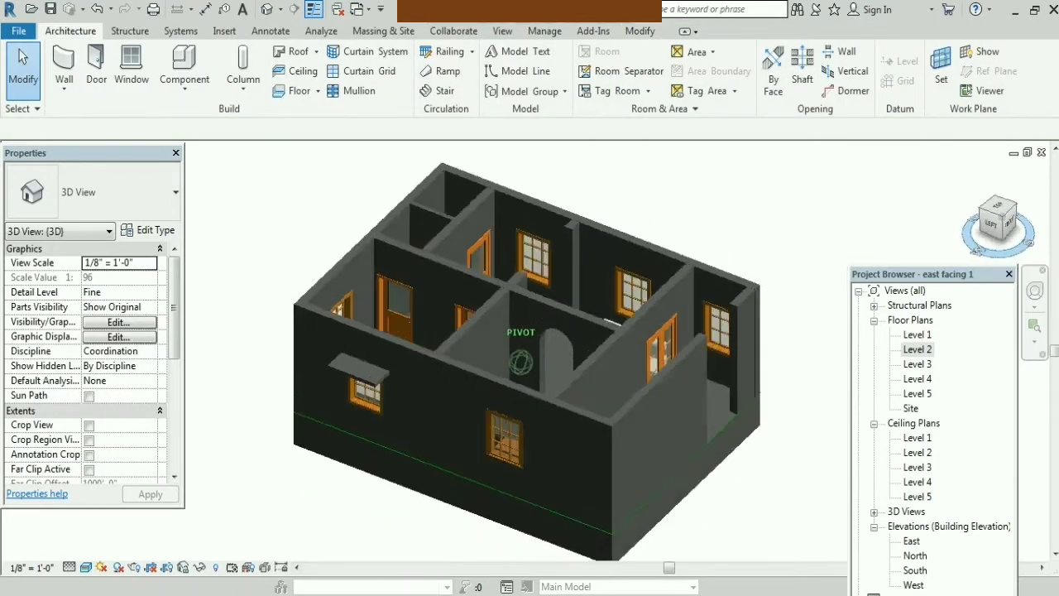
scroll(405, 435, "up", 5)
scroll(403, 362, "up", 2)
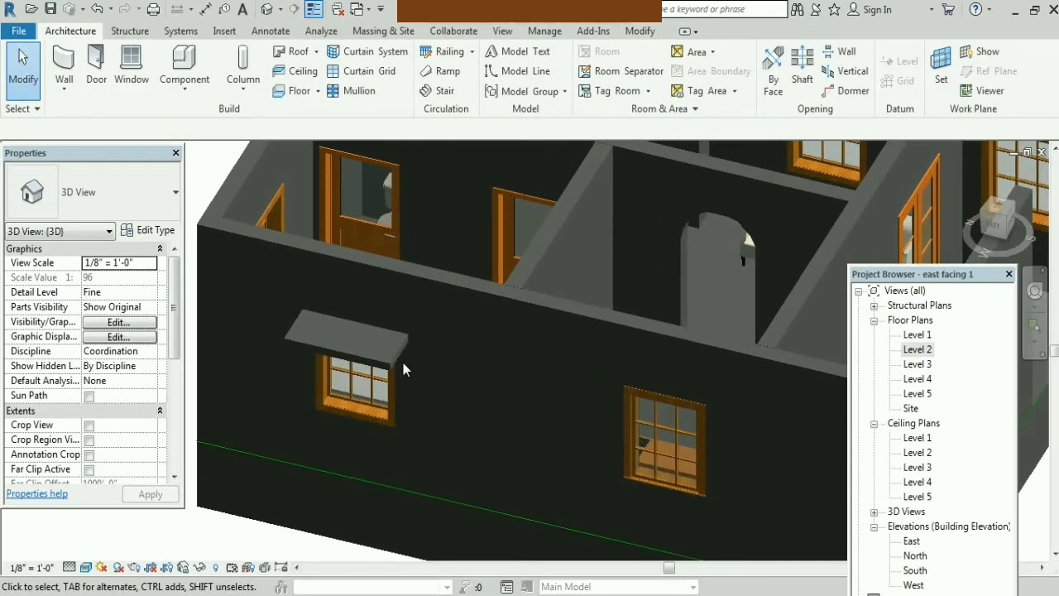
scroll(387, 362, "up", 3)
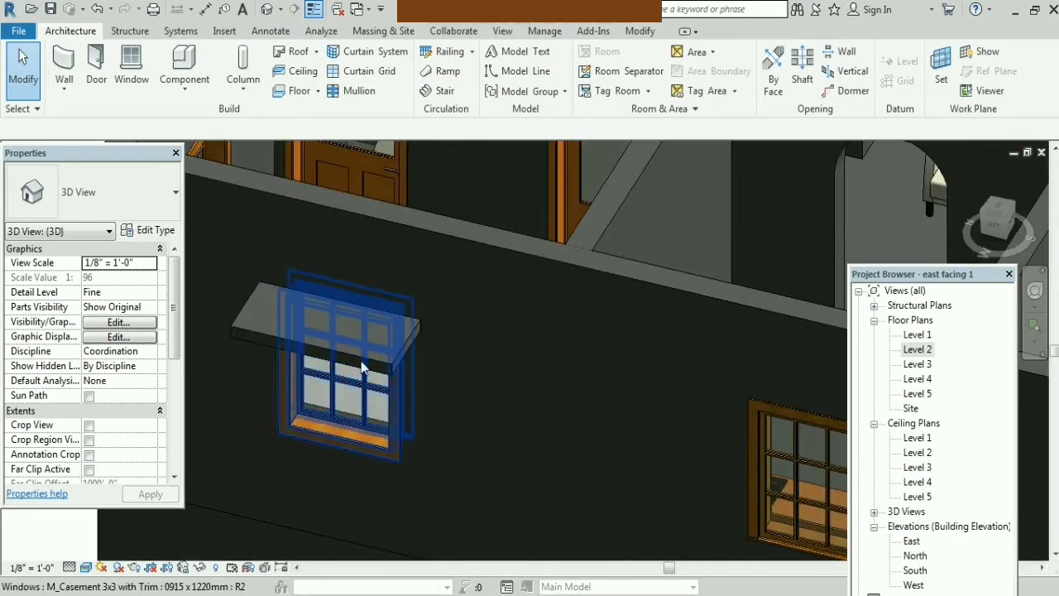
left_click(997, 225)
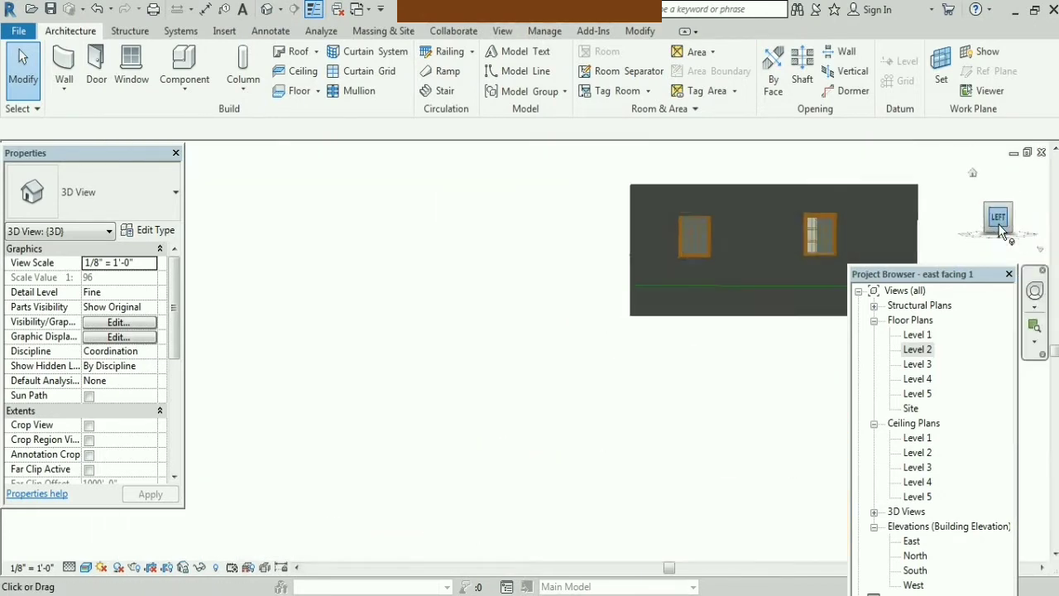
scroll(590, 281, "up", 2)
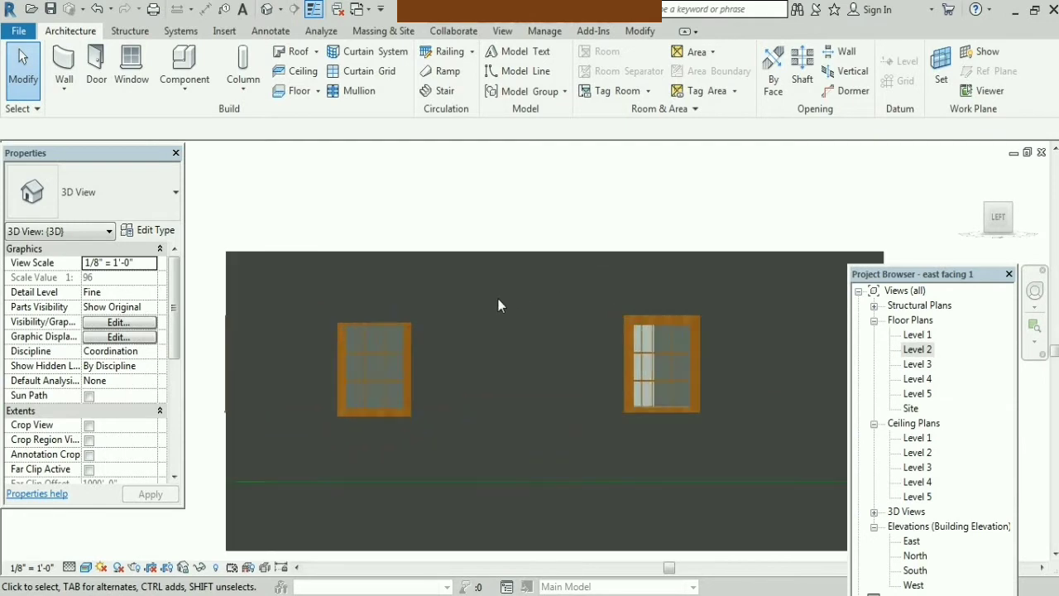
scroll(499, 298, "up", 2)
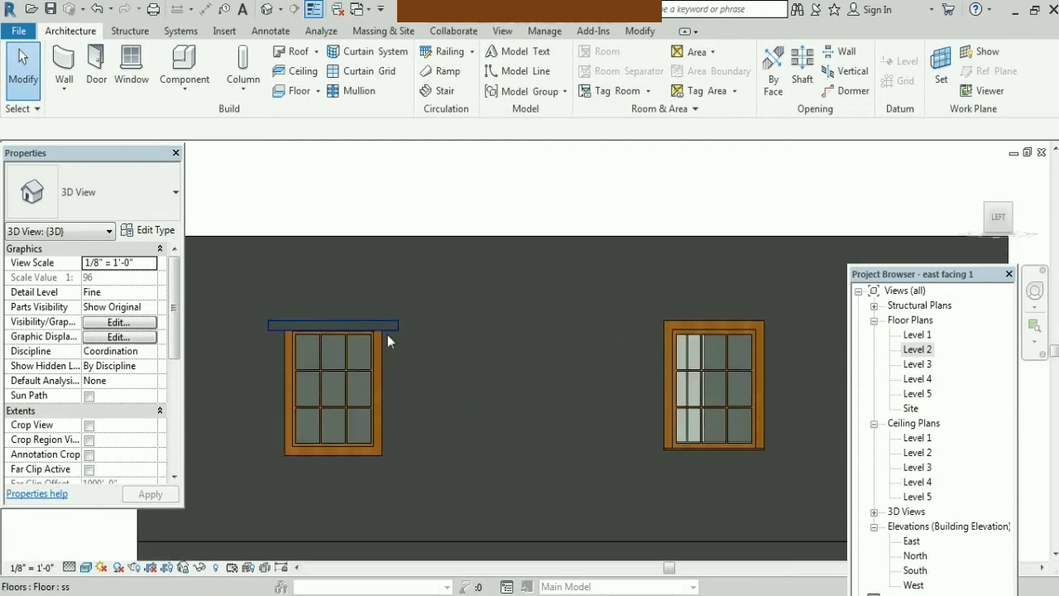
Set the canopy slab above the left window to a 7' 6" height offset
left_click(388, 334)
right_click(389, 333)
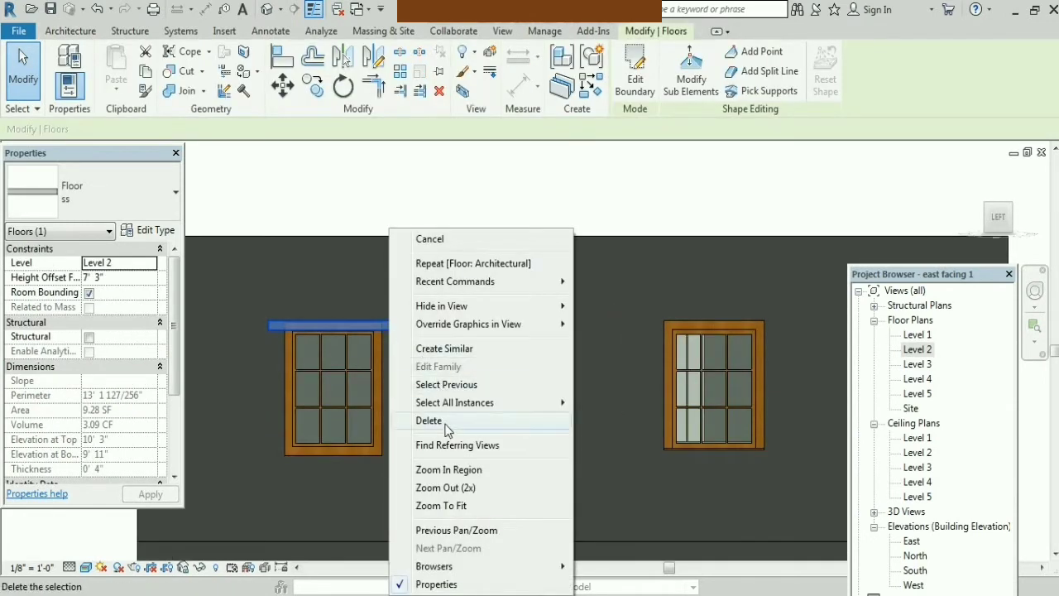
left_click(445, 176)
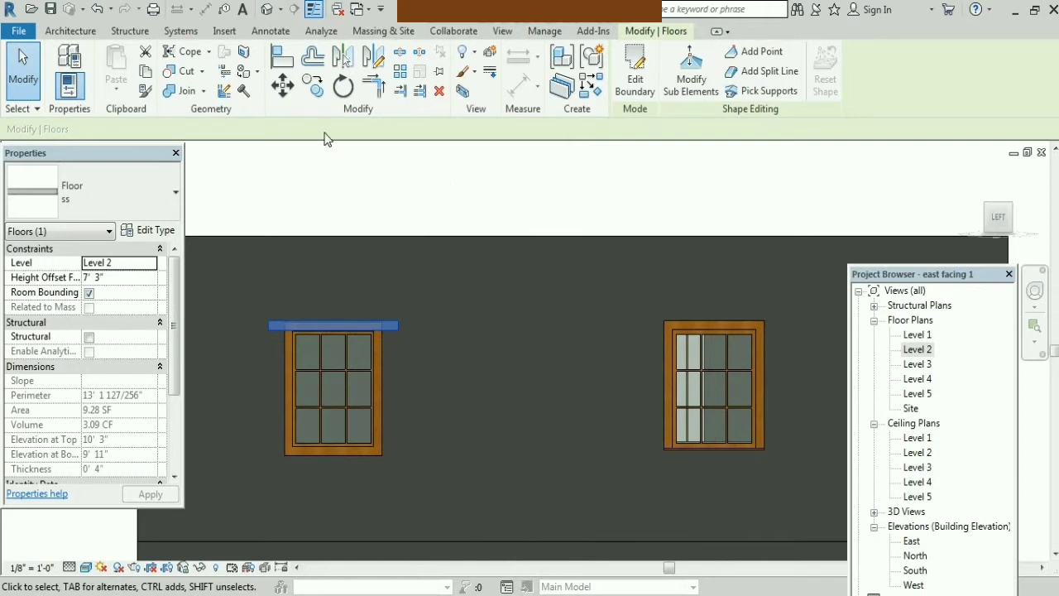
scroll(342, 328, "up", 2)
scroll(342, 329, "up", 1)
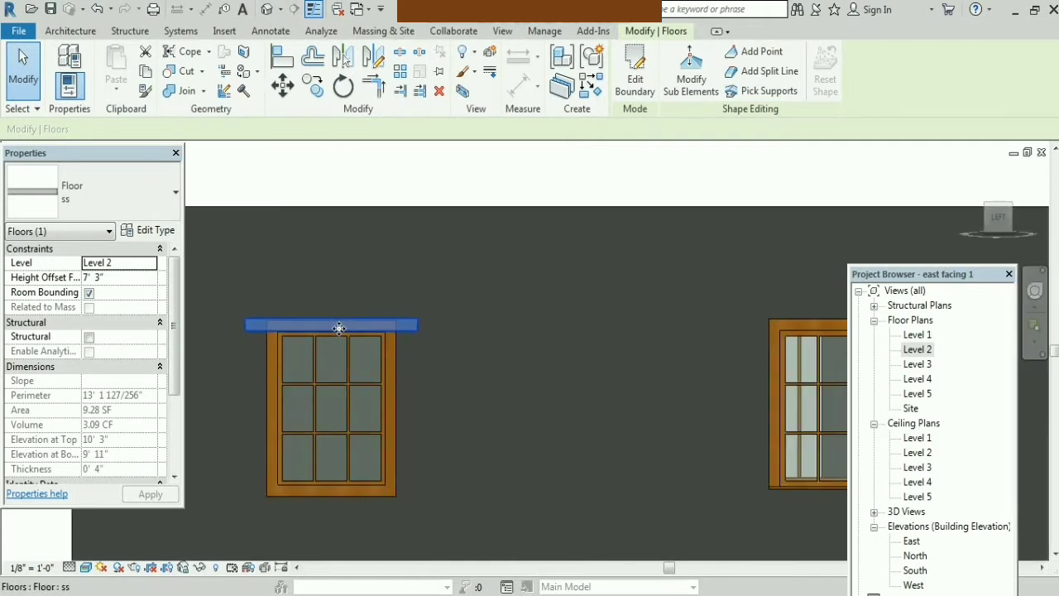
left_click(118, 280)
type("6")
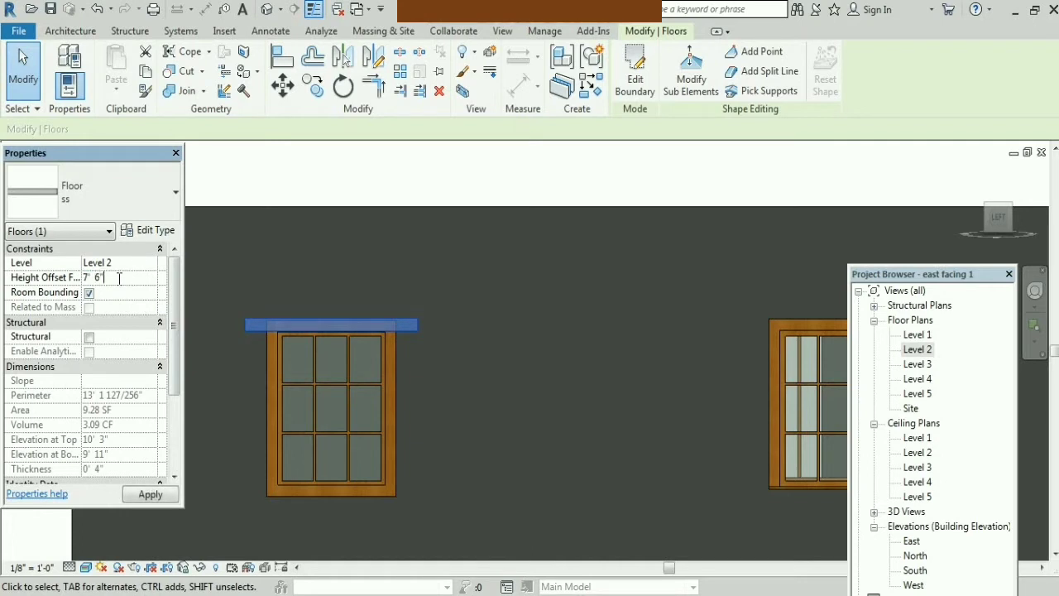
left_click(151, 494)
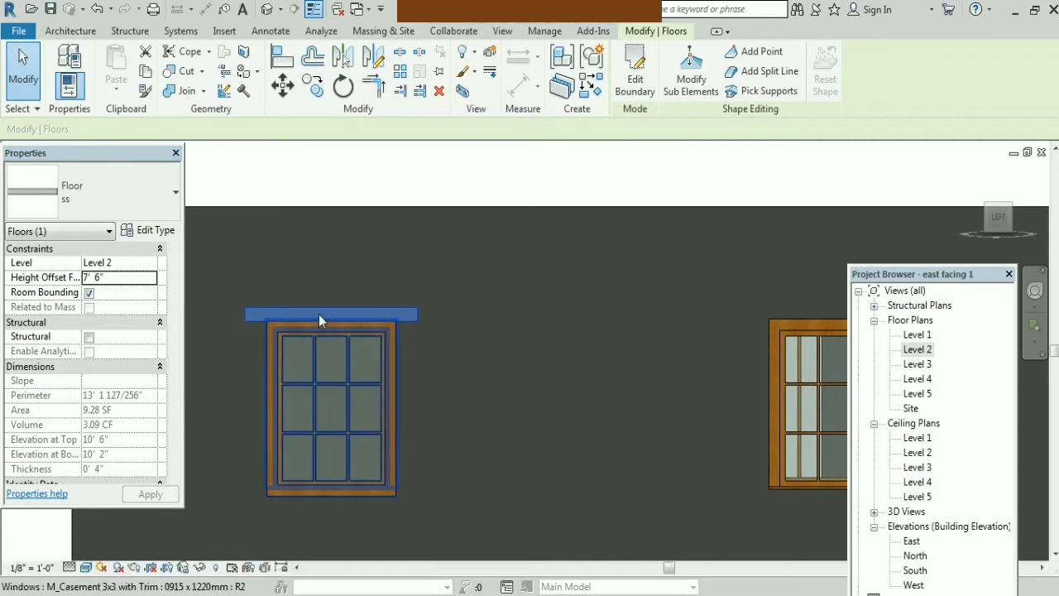
Move the floor slab from the window corner to sit directly above the window
left_click(313, 93)
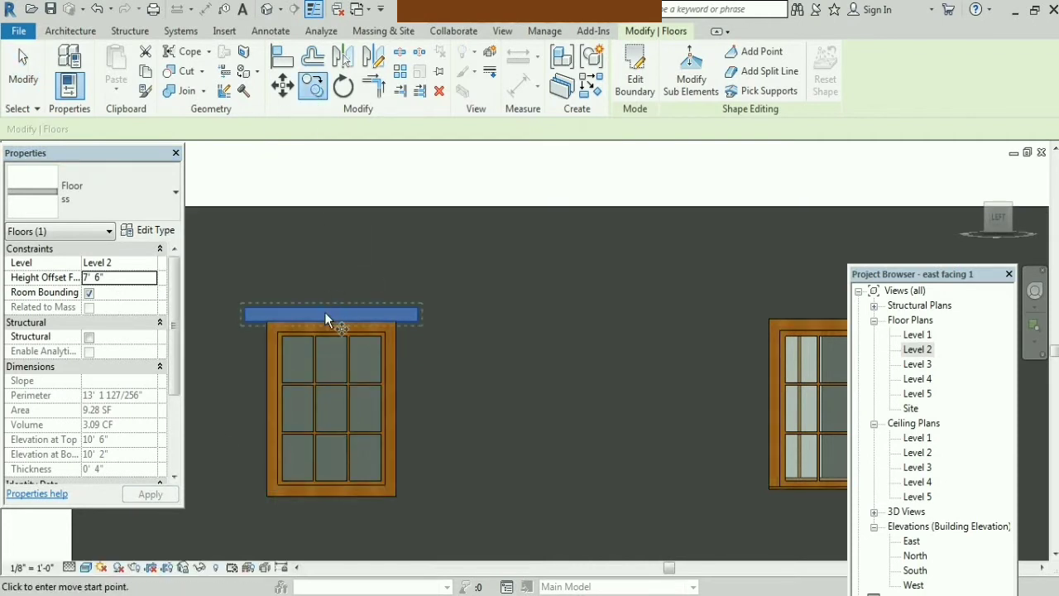
left_click(392, 325)
scroll(286, 331, "down", 3)
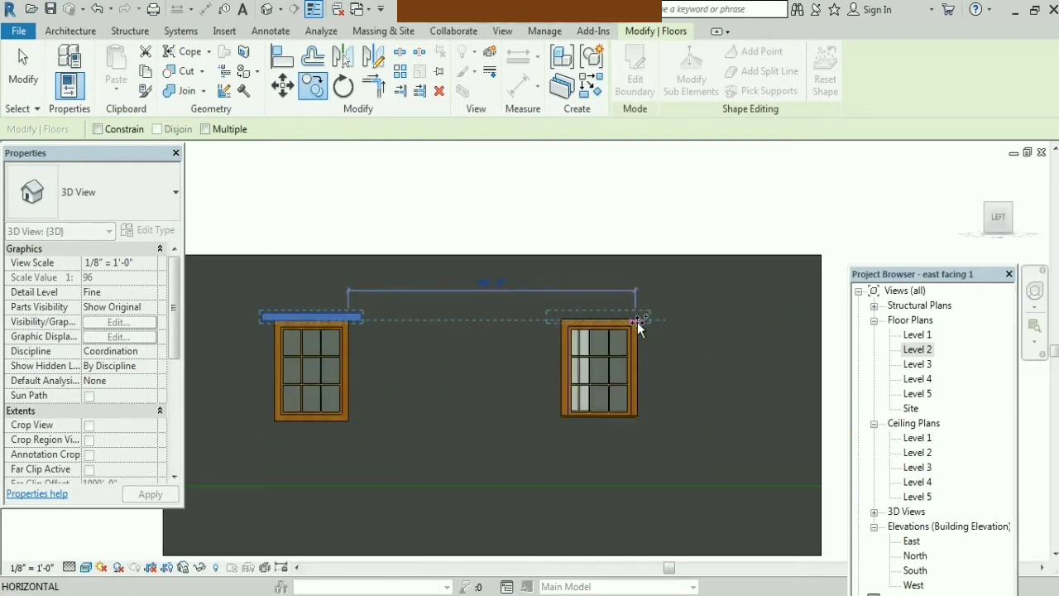
scroll(634, 320, "up", 1)
scroll(634, 320, "up", 1)
scroll(633, 319, "up", 1)
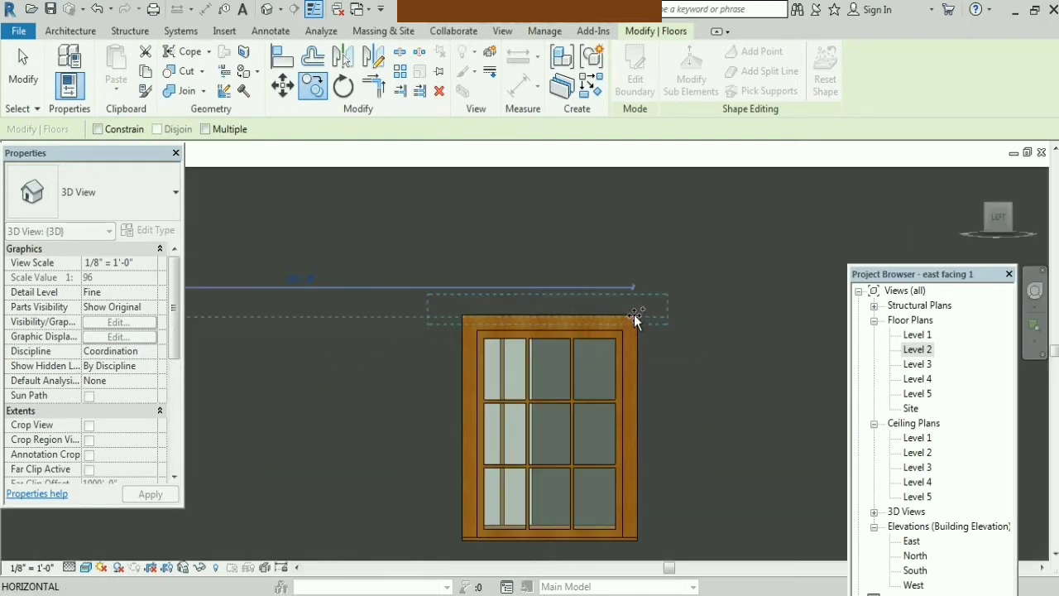
left_click(634, 315)
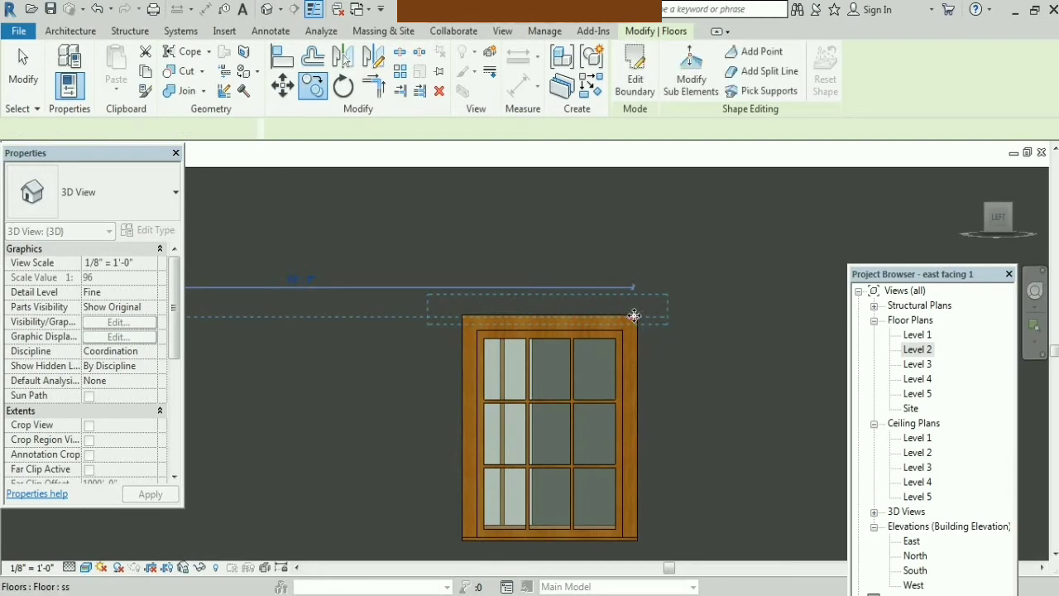
left_click(692, 342)
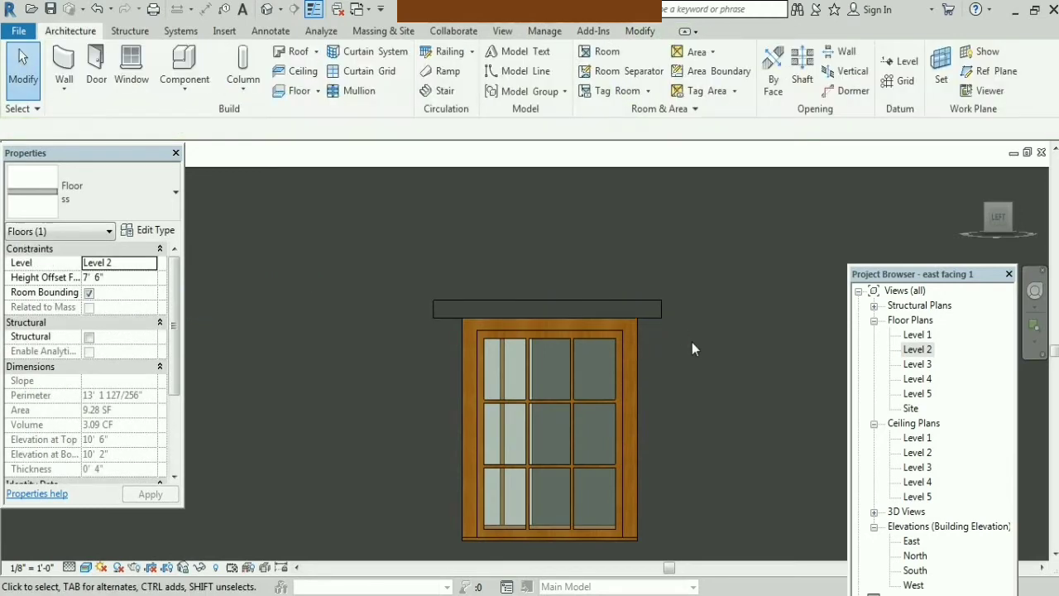
Nudge the slab upward to a 7' 7" height offset
left_click(655, 315)
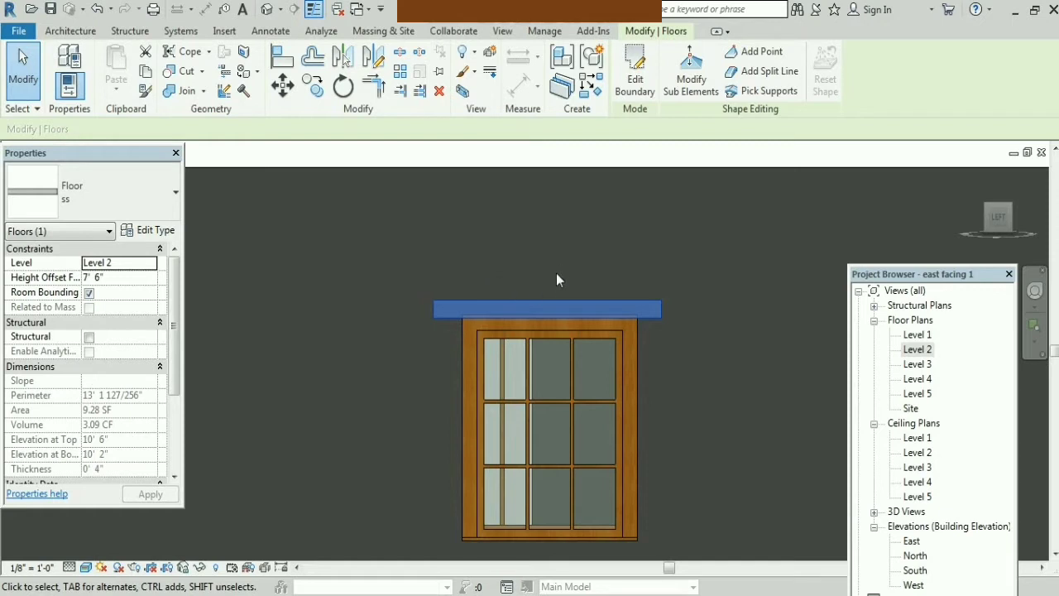
key("Up")
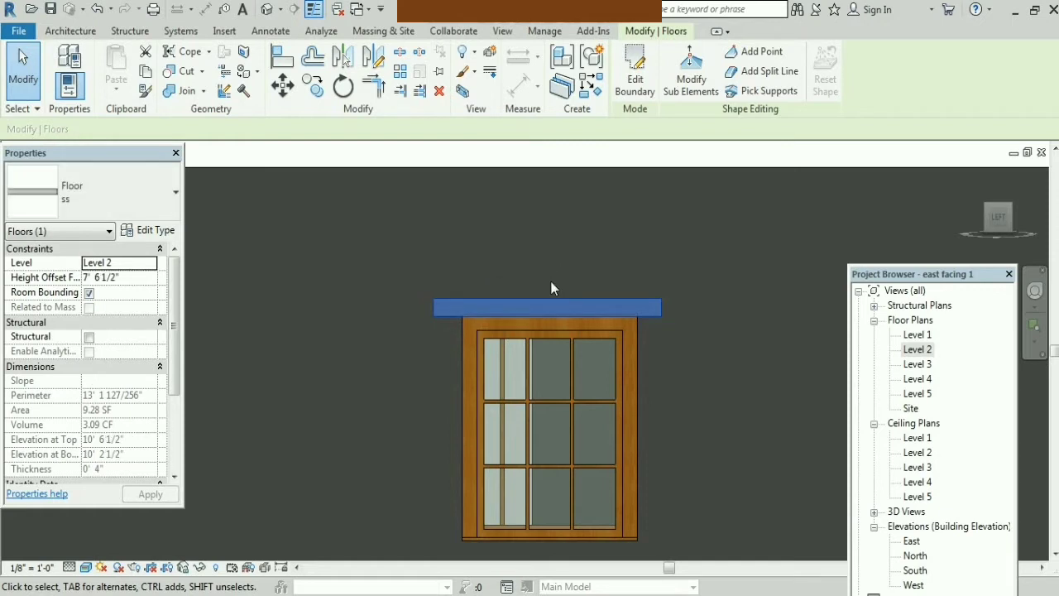
key("Up")
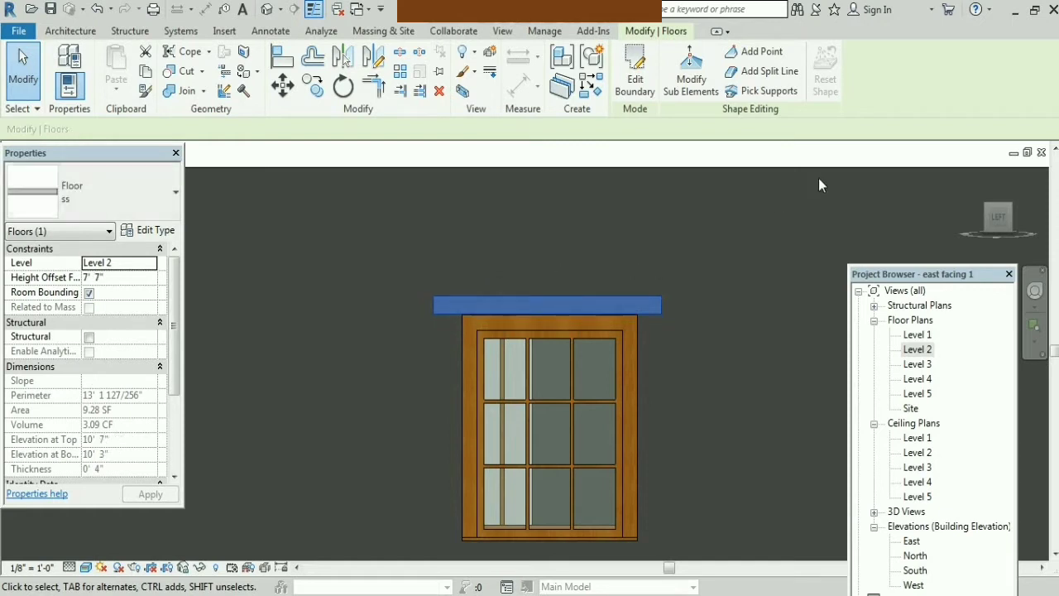
left_click(790, 202)
Return to the home 3D view, then open and zoom-fit the Level 2 floor plan
scroll(597, 335, "down", 5)
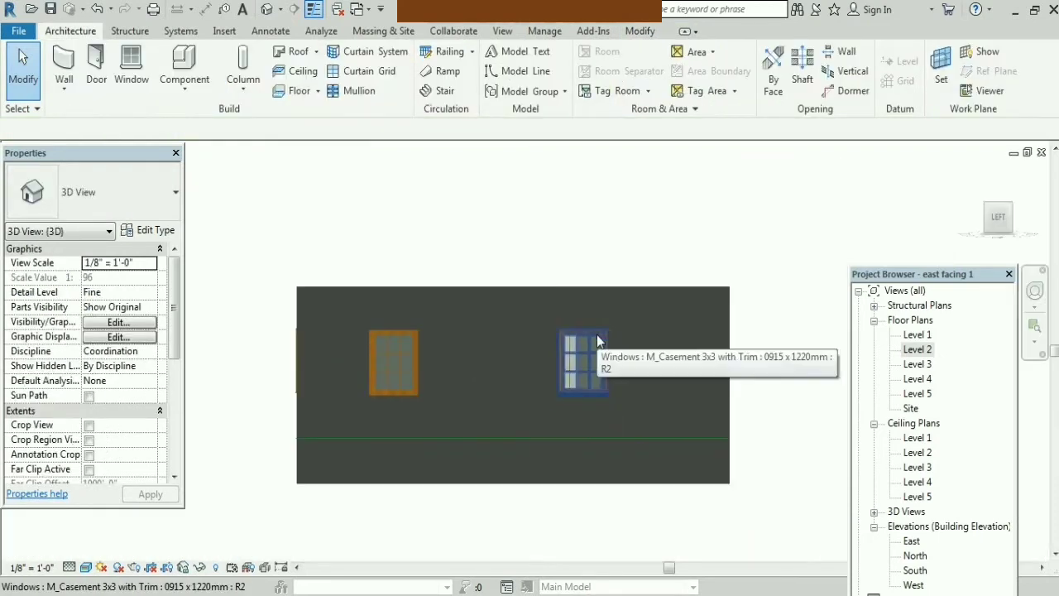
left_click(973, 175)
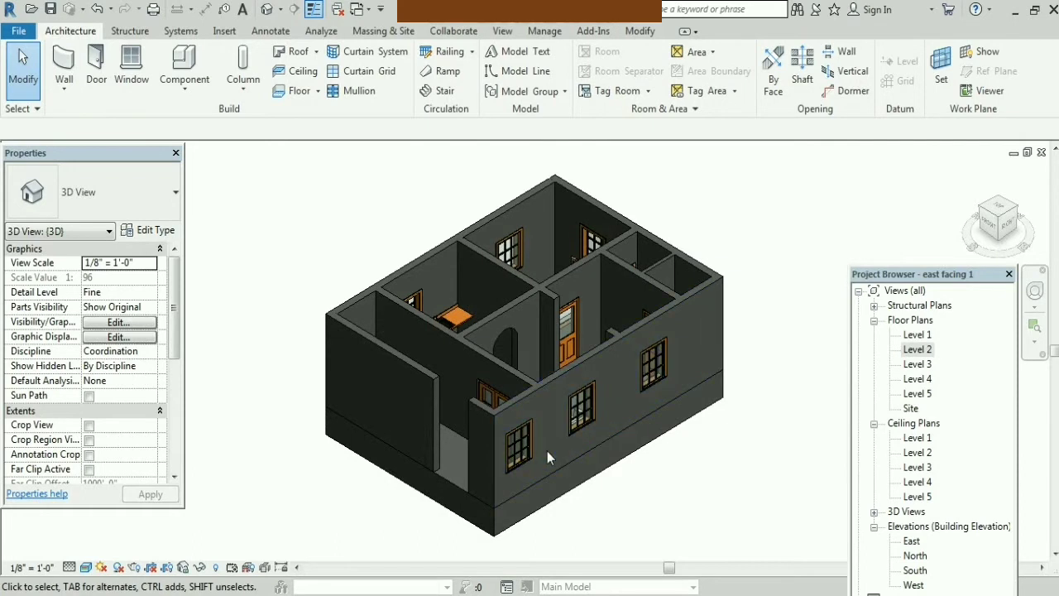
double_click(918, 350)
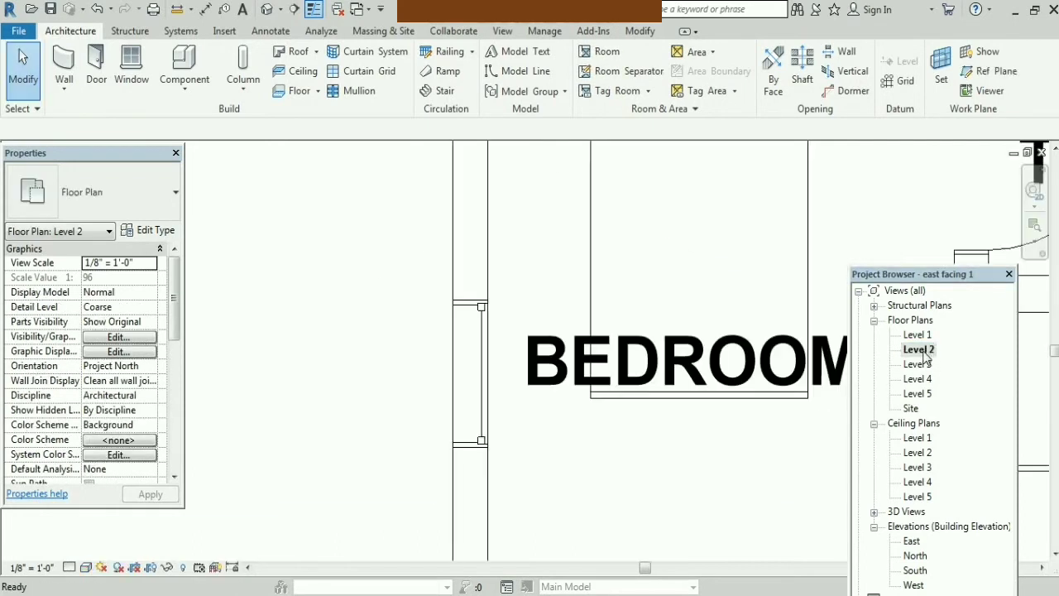
scroll(438, 376, "down", 3)
scroll(439, 377, "down", 2)
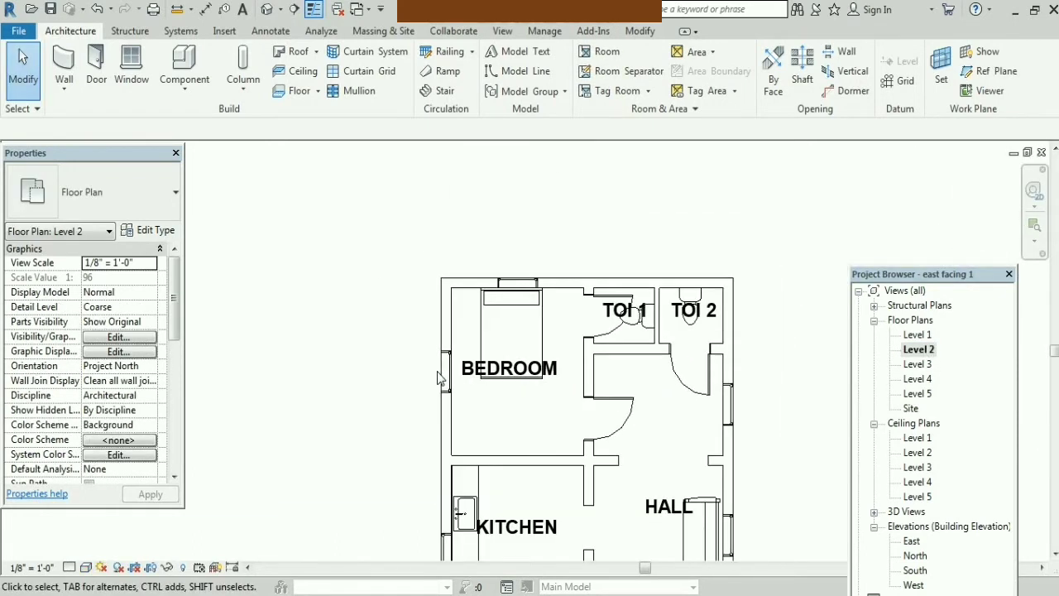
scroll(421, 222, "down", 1)
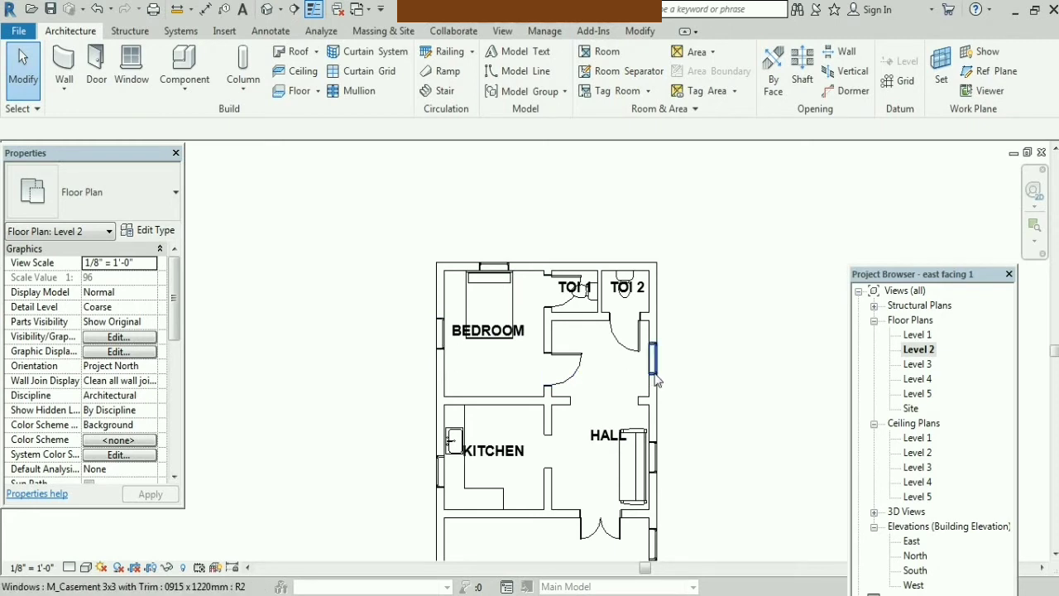
scroll(684, 396, "up", 2)
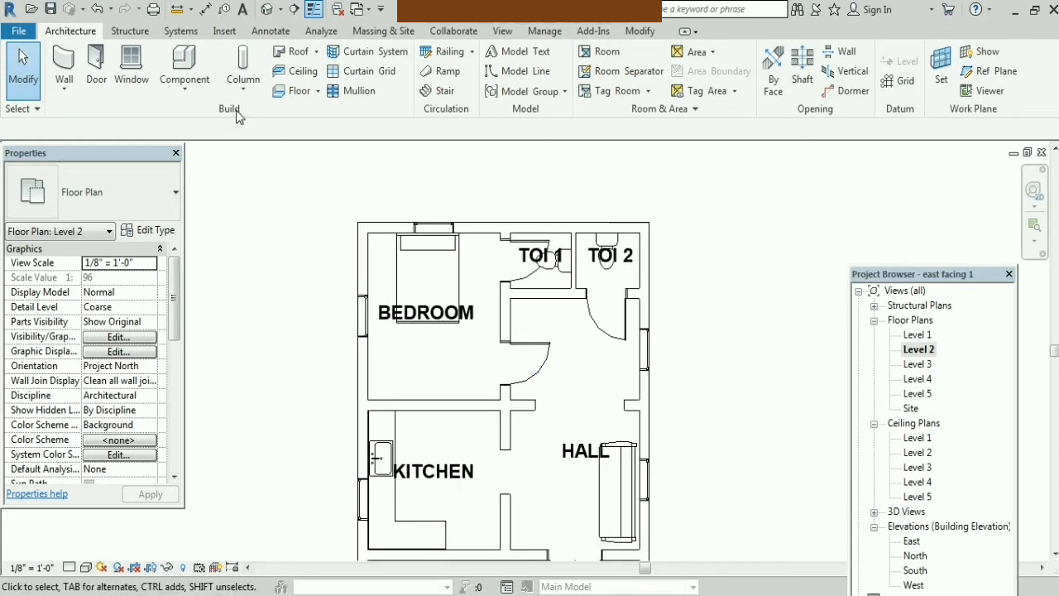
Start a new floor and sketch 9", 2' and vertical boundary lines beside the window
left_click(303, 97)
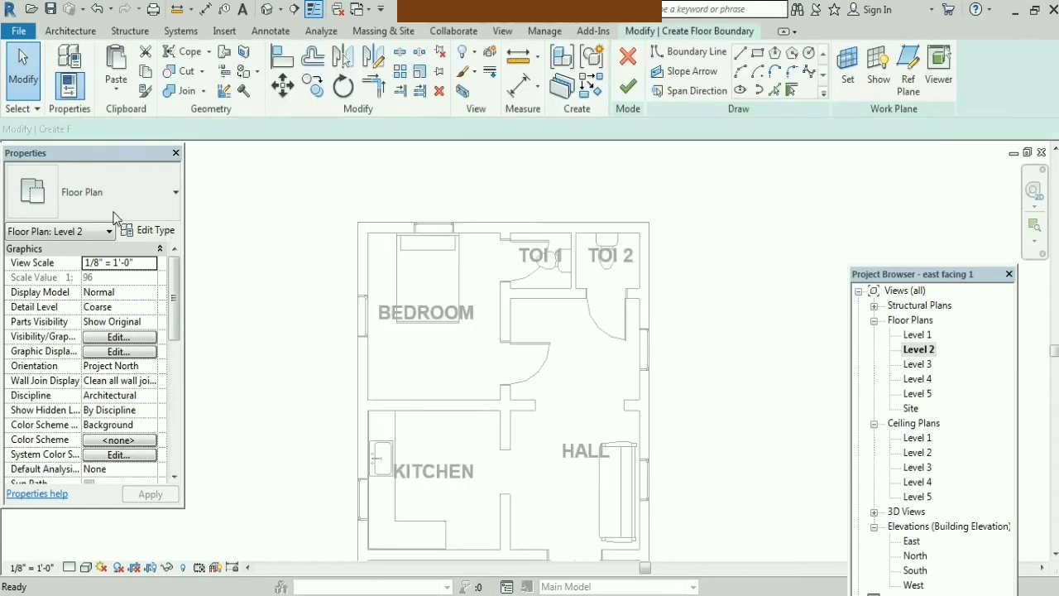
left_click(740, 52)
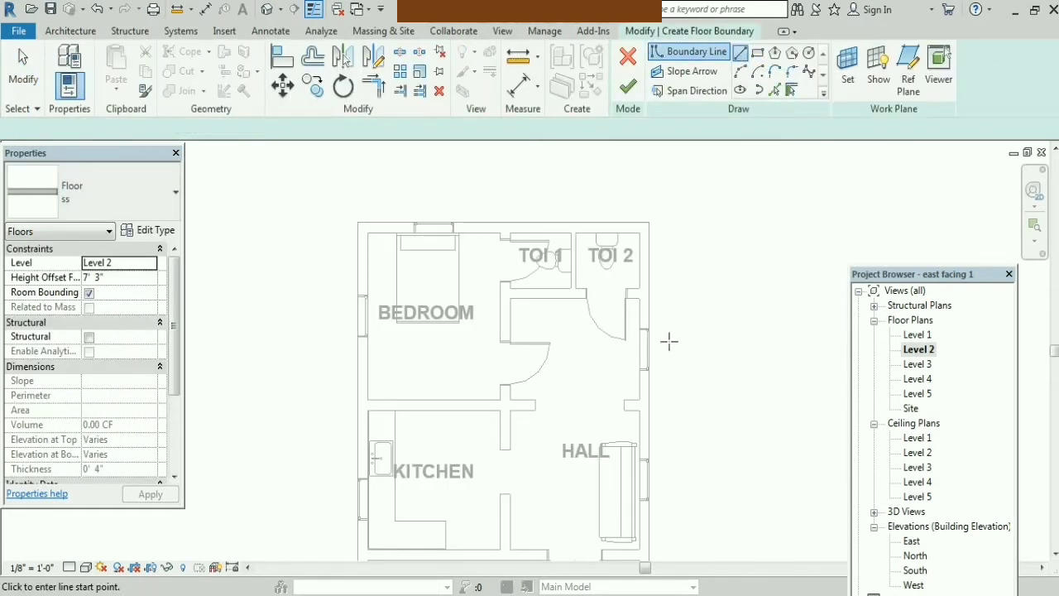
scroll(656, 335, "up", 2)
scroll(657, 335, "up", 2)
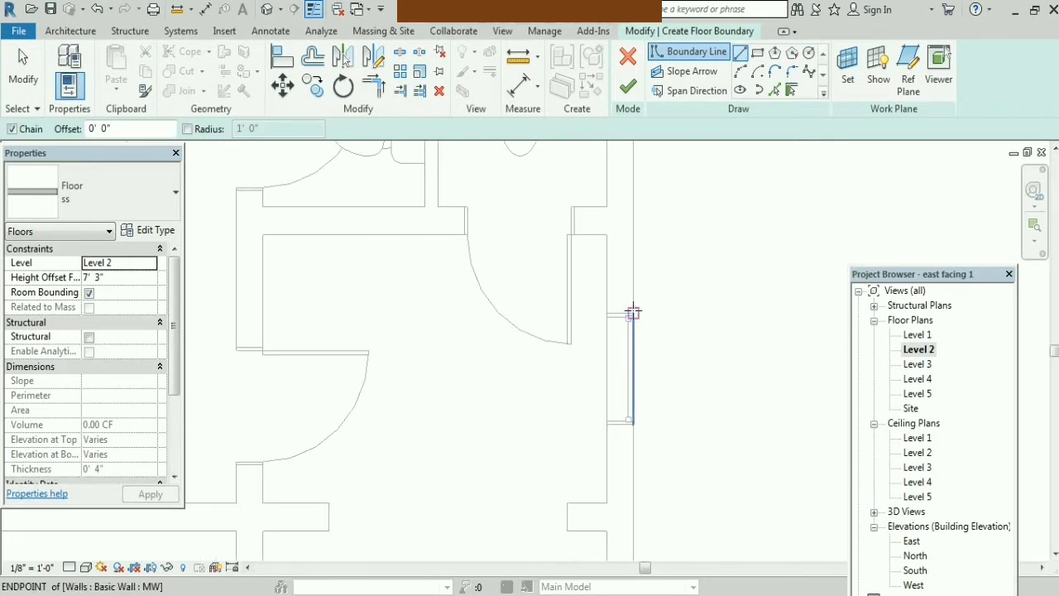
left_click(633, 313)
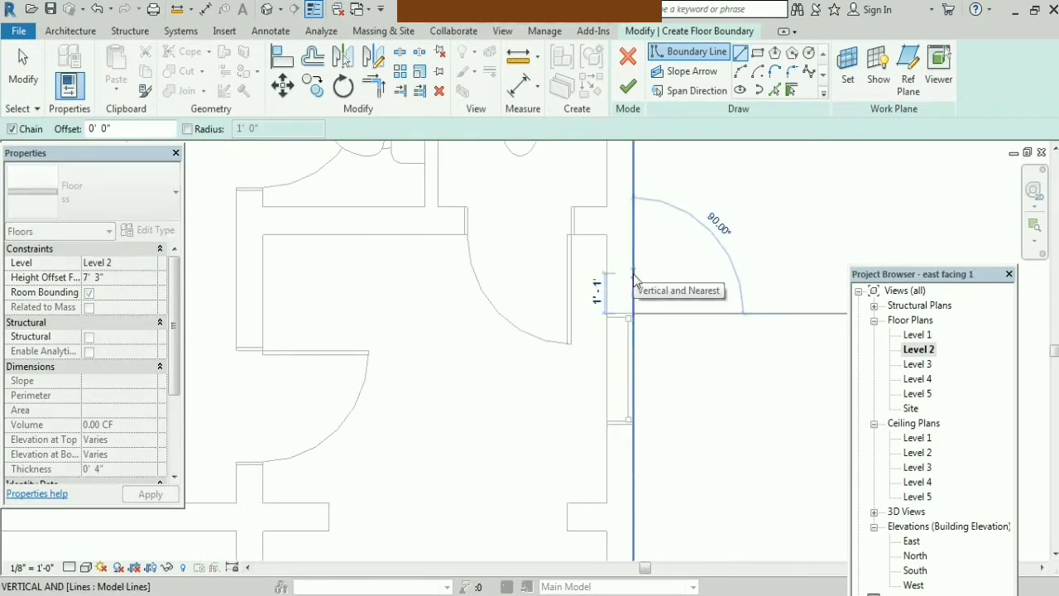
type("9\"")
key("Return")
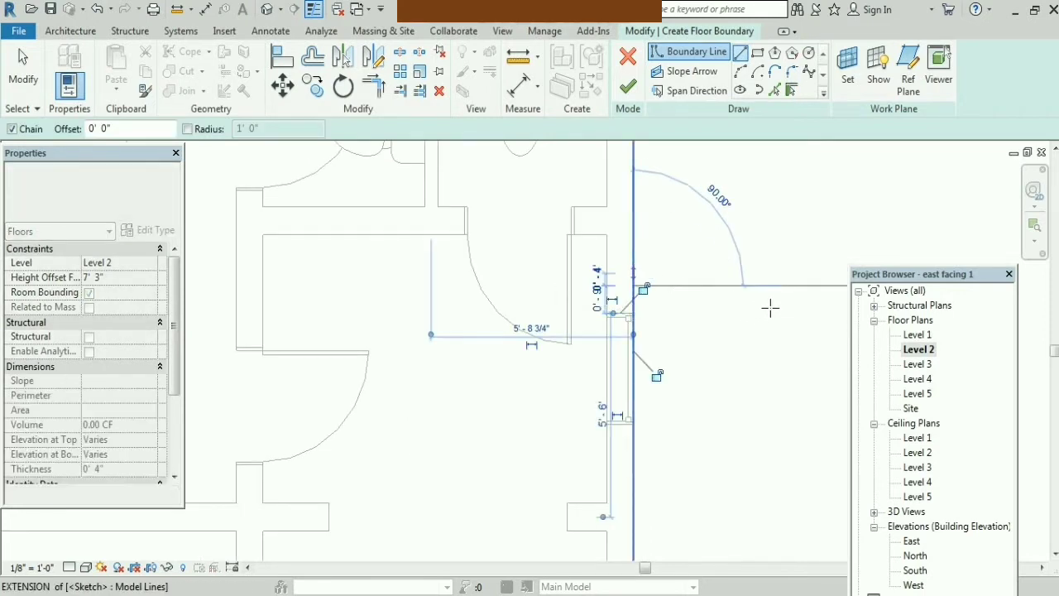
type("2")
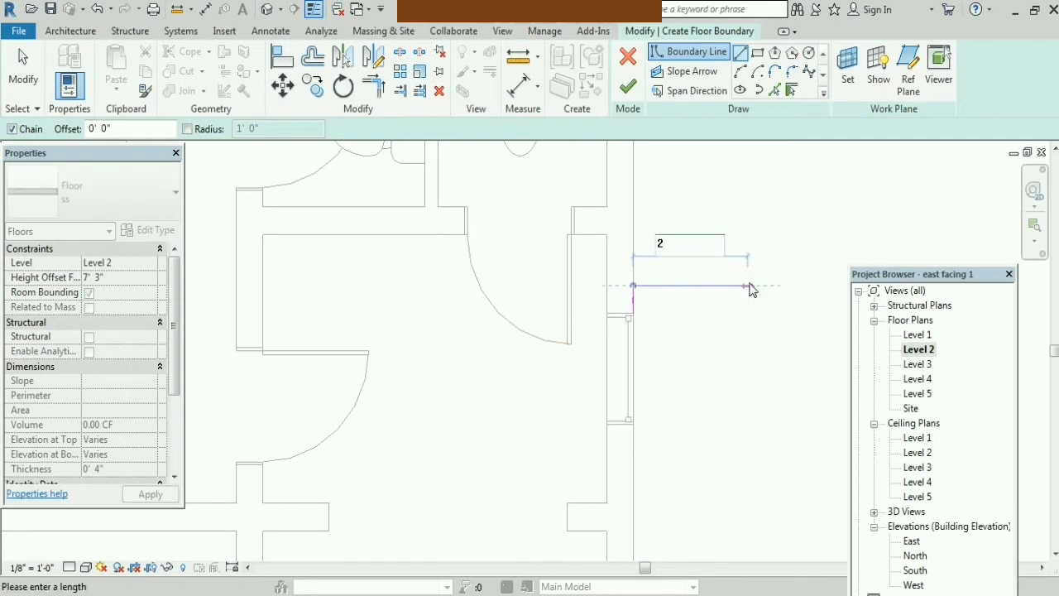
key("Return")
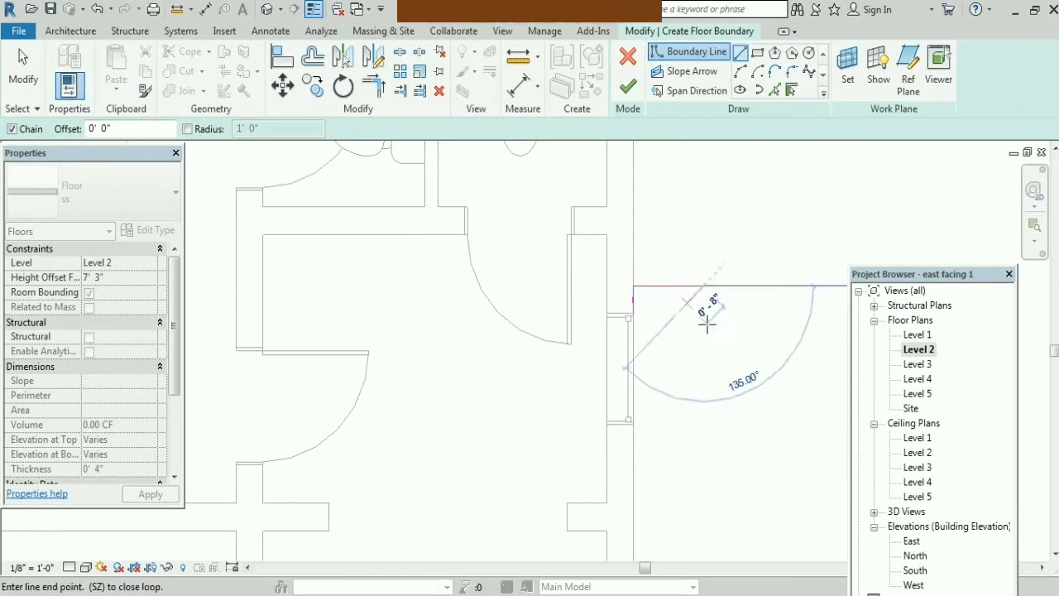
left_click(705, 473)
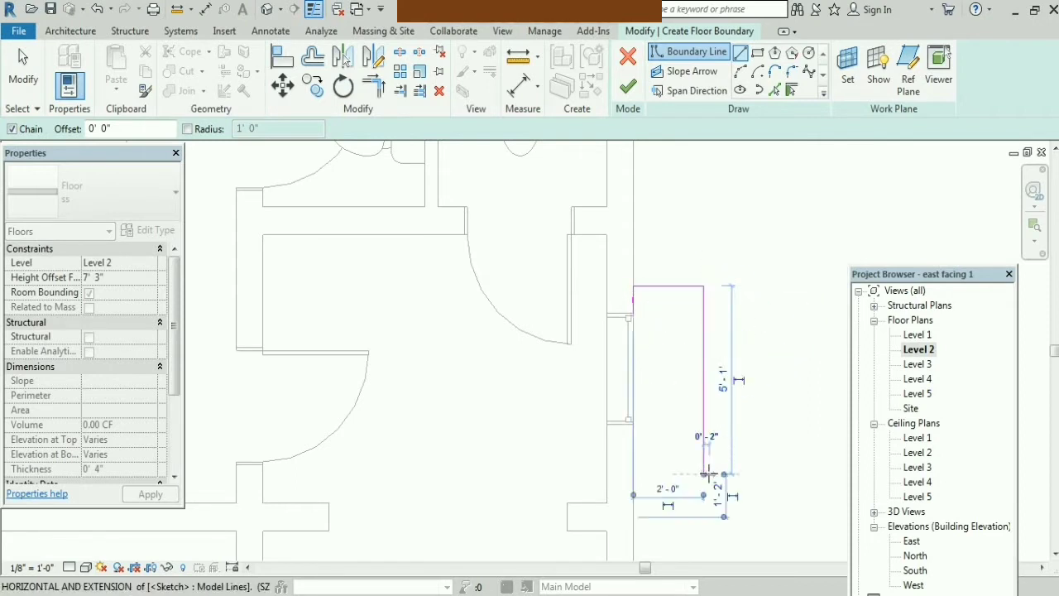
key("Escape")
key("Escape")
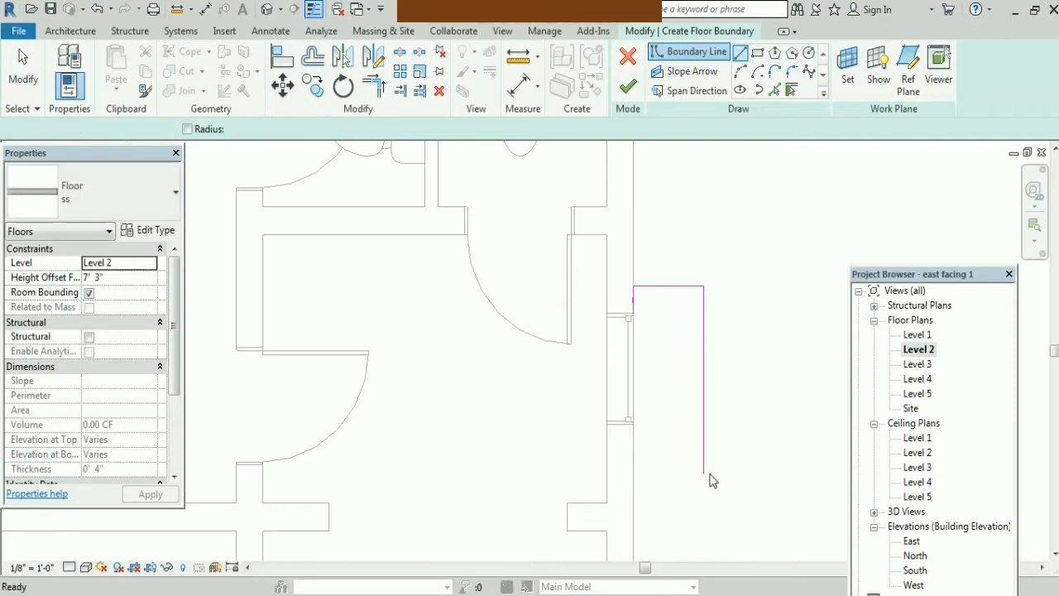
Add a 9' vertical boundary line along the wall and shorten the right line to its corner
left_click(739, 52)
left_click(634, 425)
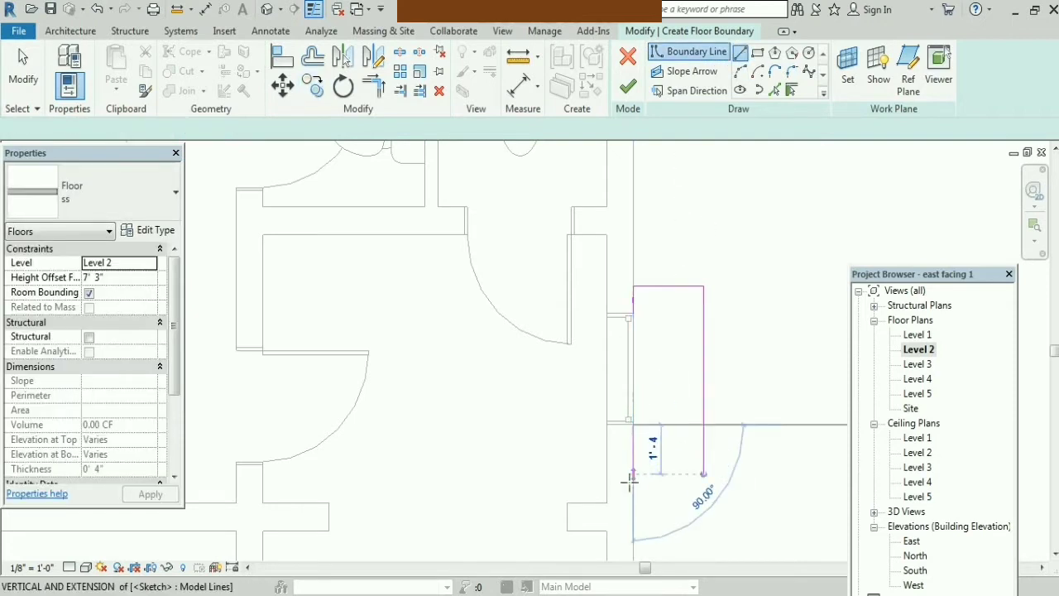
type("9'")
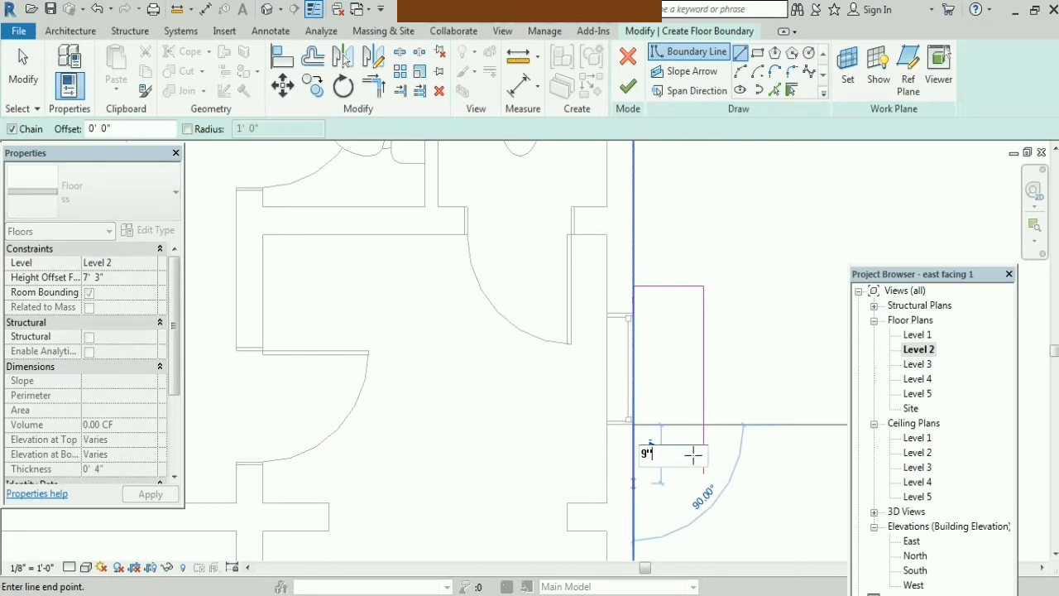
key("Return")
key("Escape")
key("Escape")
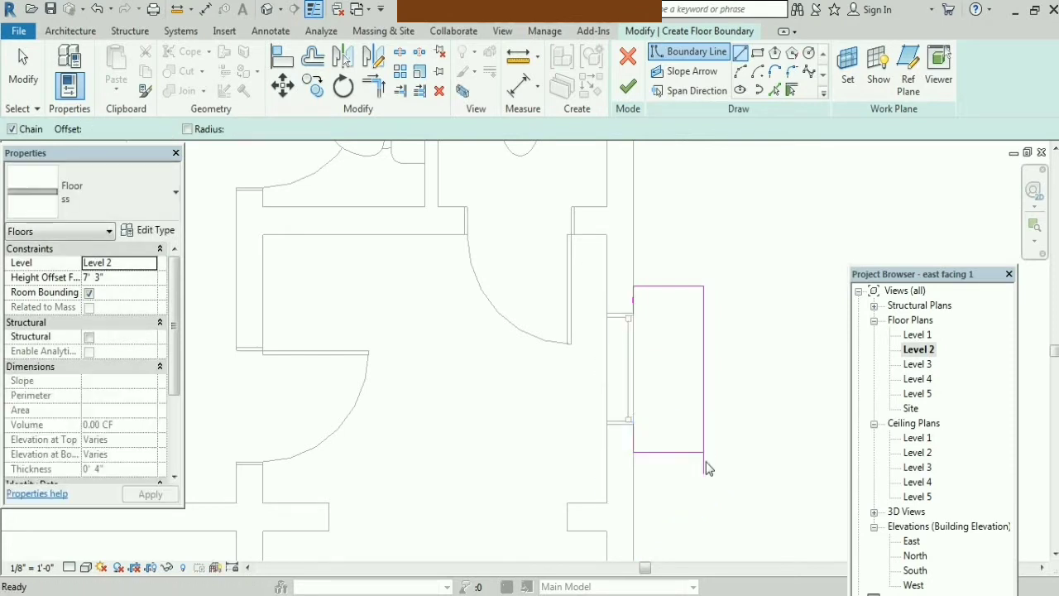
key("Escape")
left_click(704, 469)
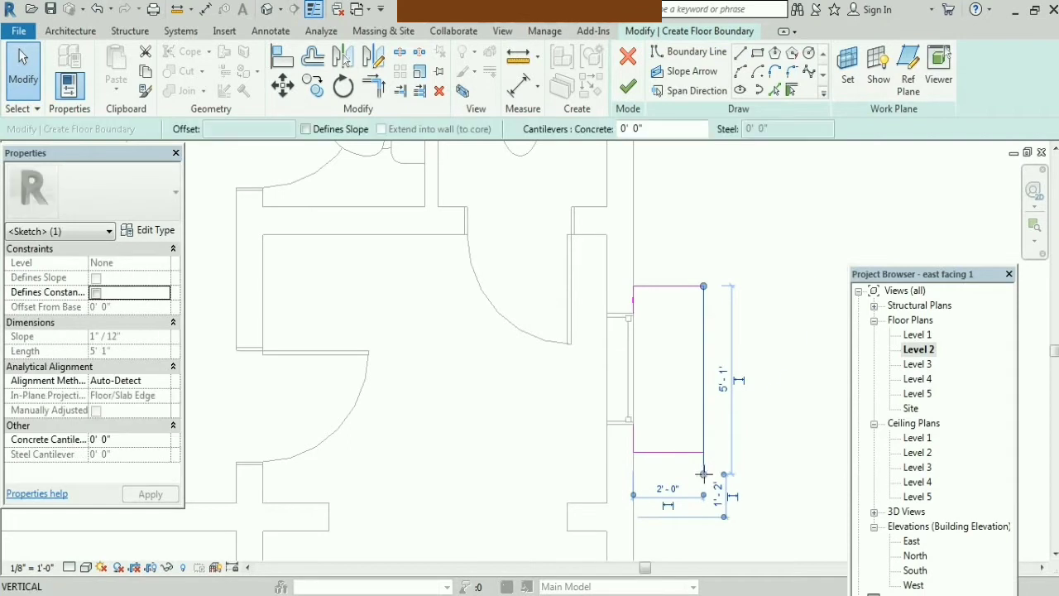
left_click_drag(704, 475, 704, 451)
key("Escape")
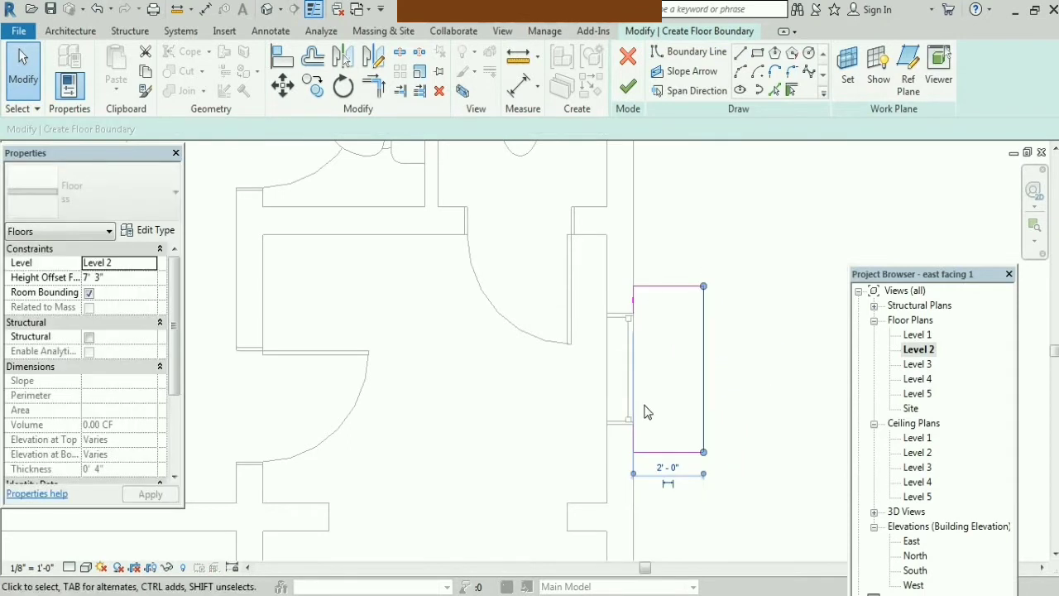
key("Escape")
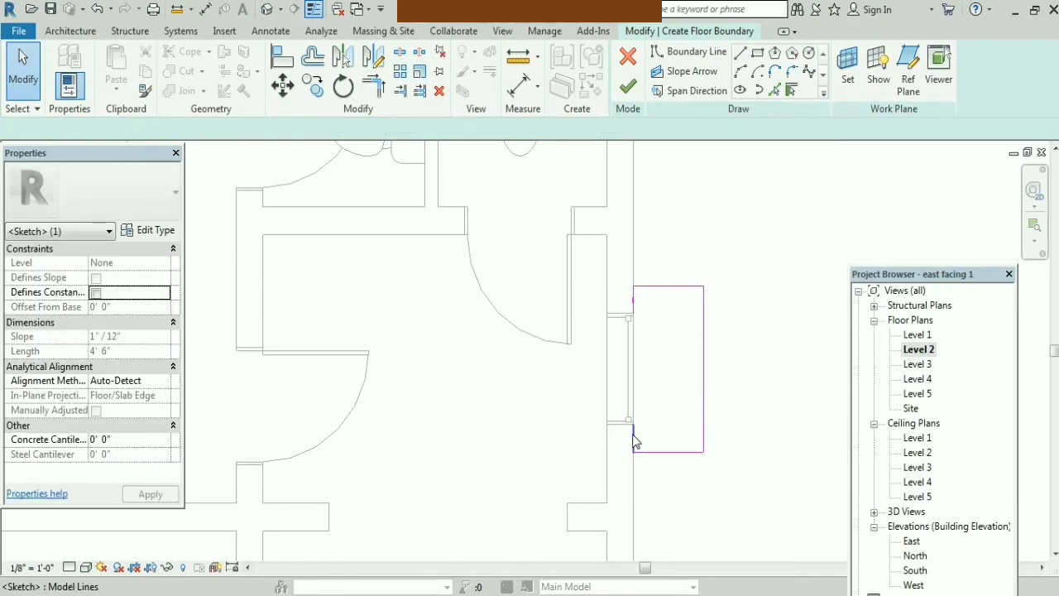
Remove the overlapping left boundary line and stretch the remaining one to close the rectangle
left_click(633, 427)
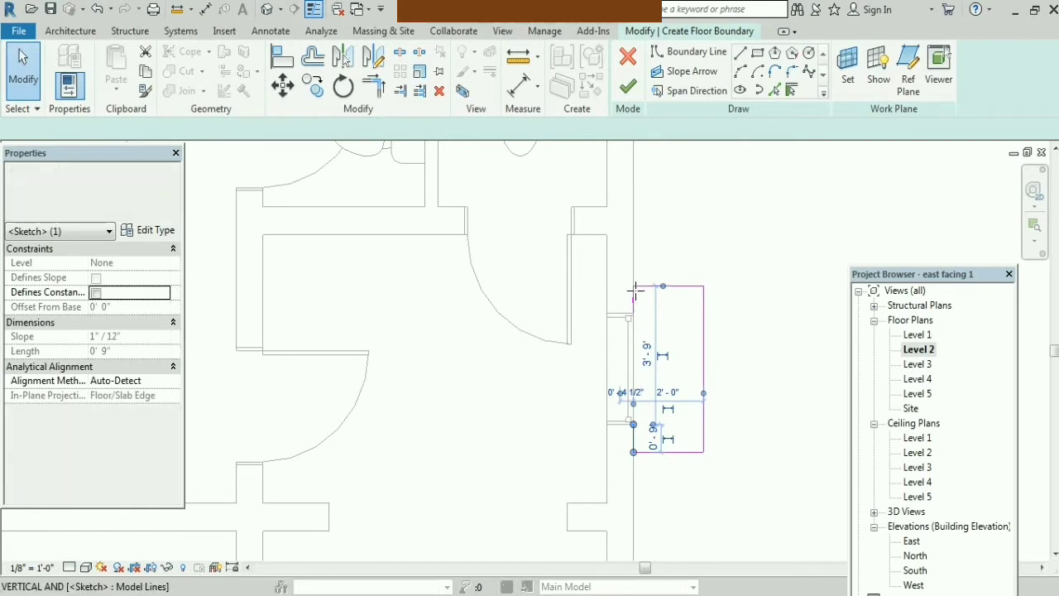
left_click_drag(642, 319, 634, 287)
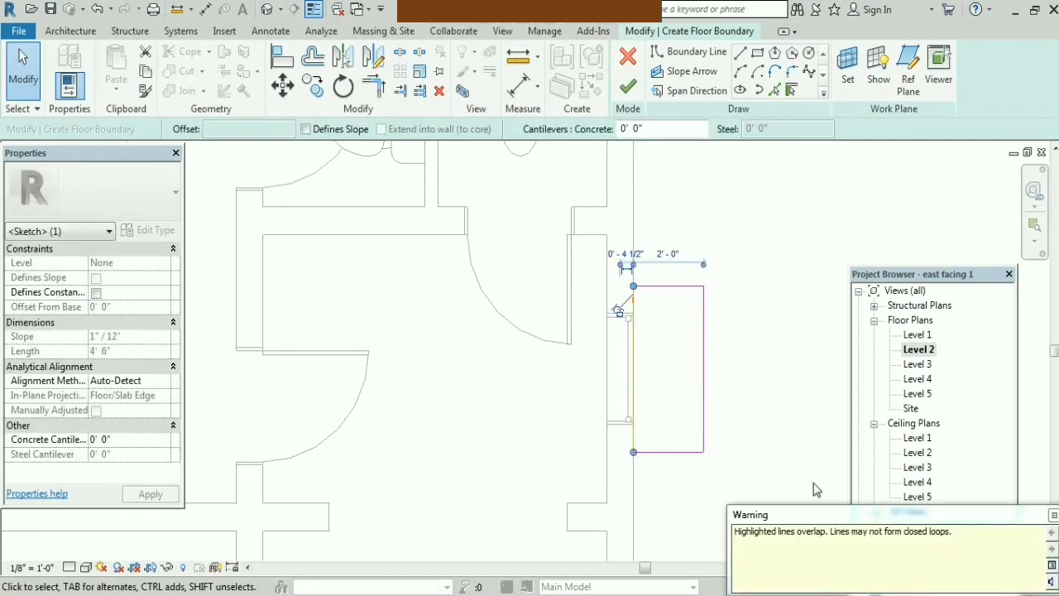
left_click(1053, 515)
left_click(782, 412)
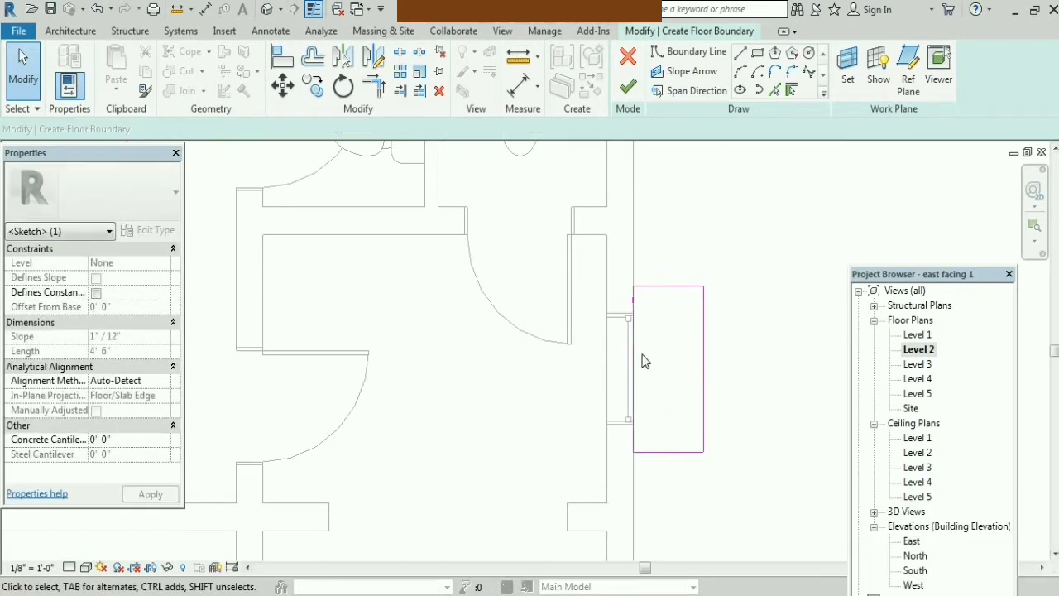
left_click(635, 298)
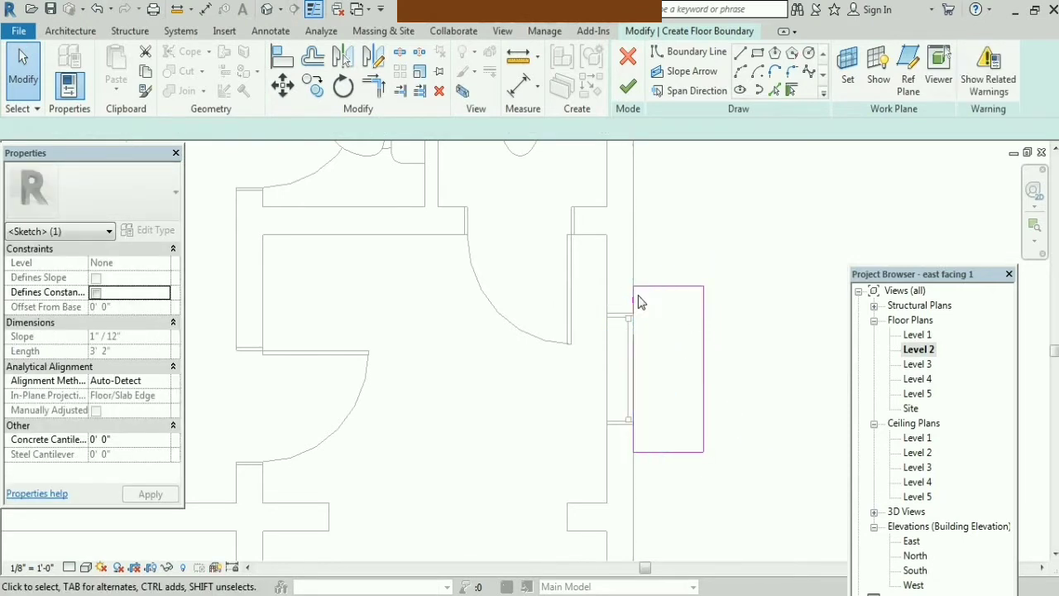
key("Escape")
right_click(635, 298)
left_click(666, 421)
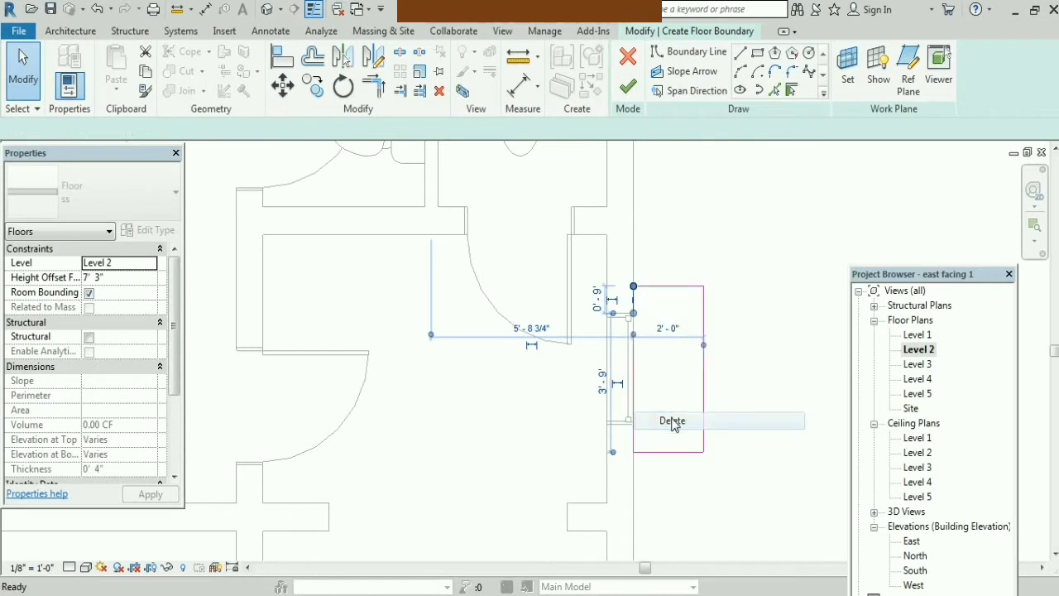
left_click_drag(634, 335, 633, 285)
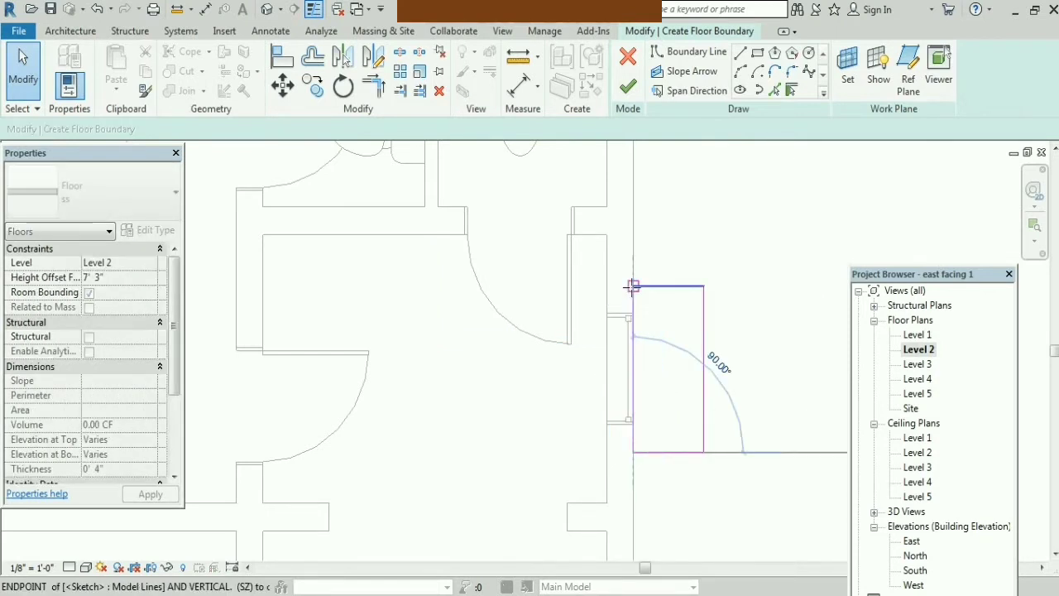
left_click(736, 338)
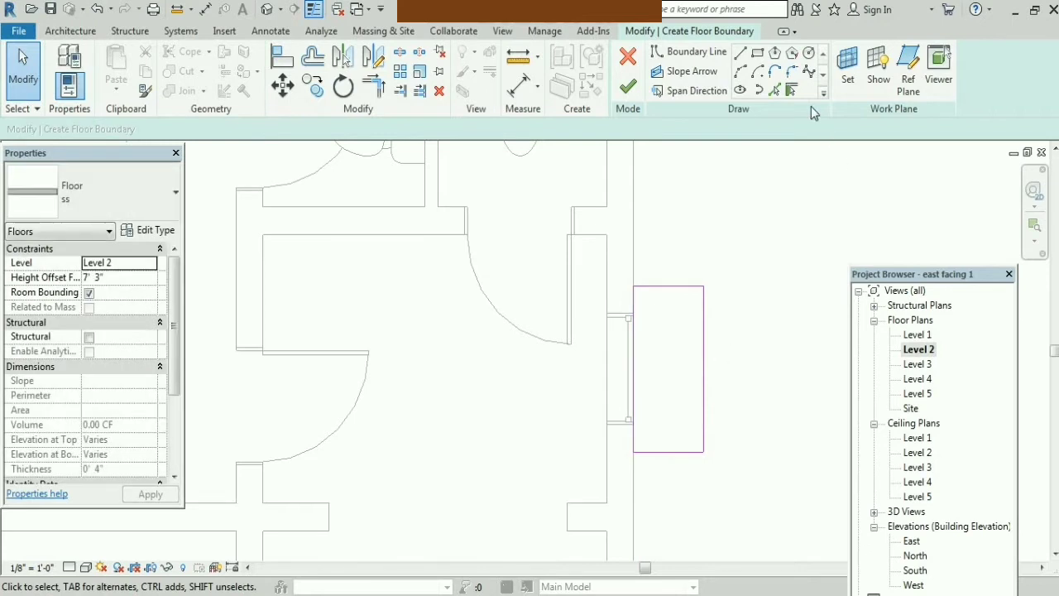
Apply a 7' 7" height offset and finish the floor sketch
left_click(110, 280)
type("7")
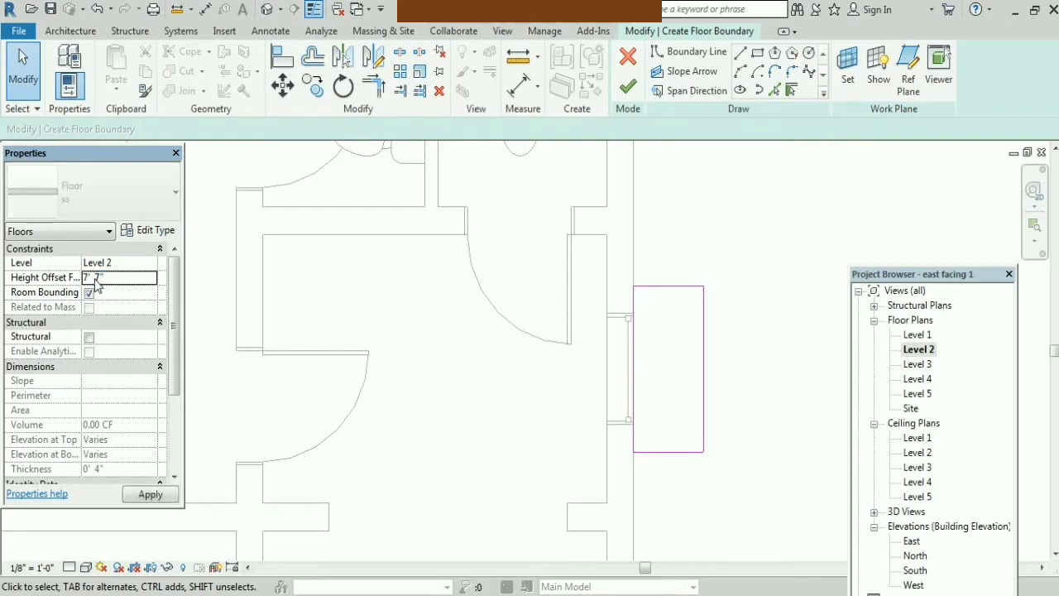
left_click(148, 495)
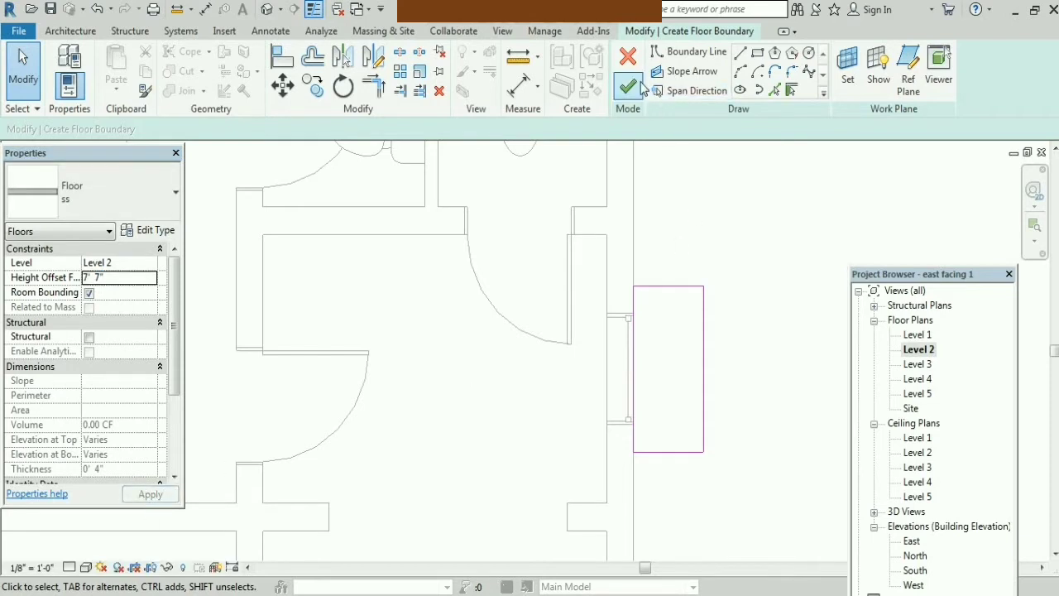
left_click(628, 86)
Show the house's right side in the default 3D view using the ViewCube
left_click(269, 9)
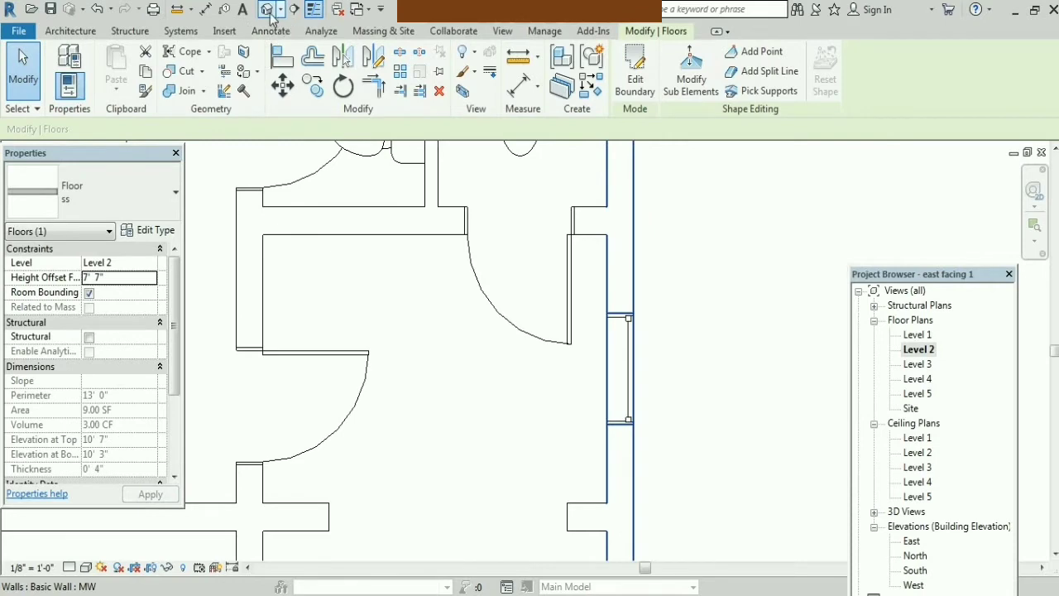
left_click(728, 398)
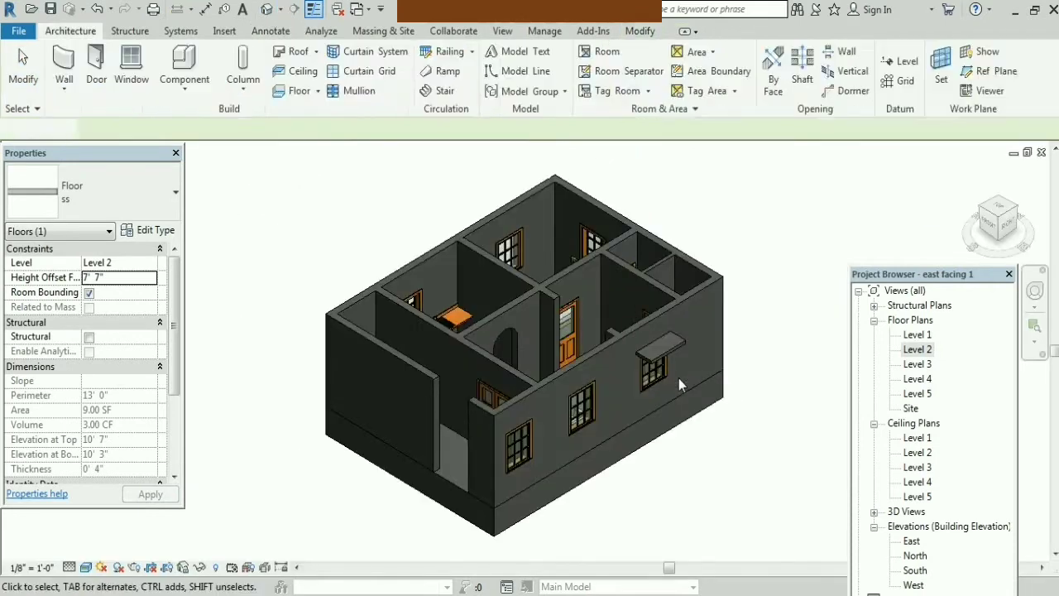
scroll(679, 378, "up", 3)
left_click(1008, 225)
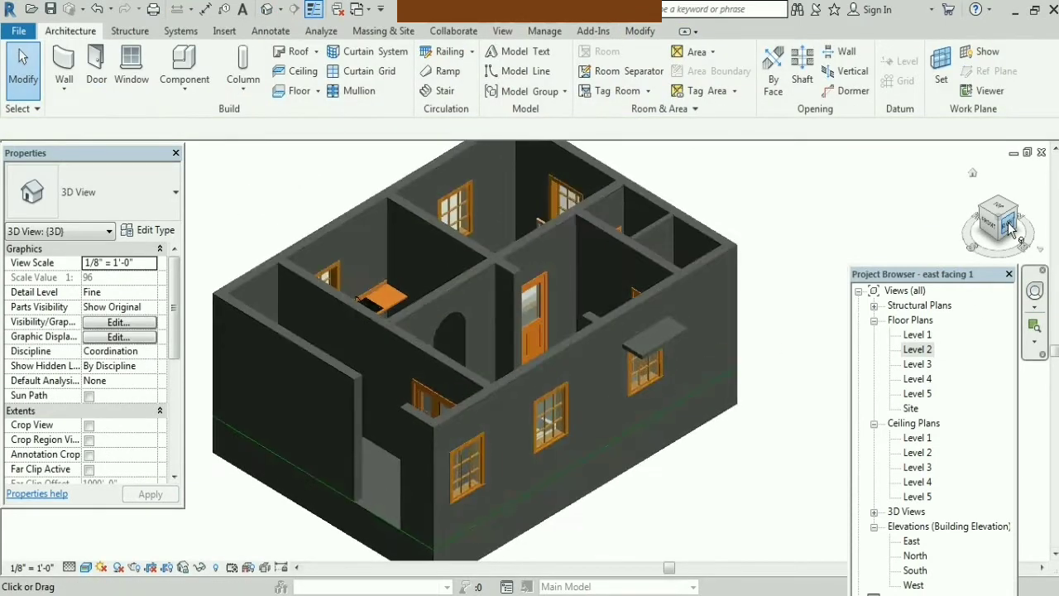
scroll(570, 315, "up", 2)
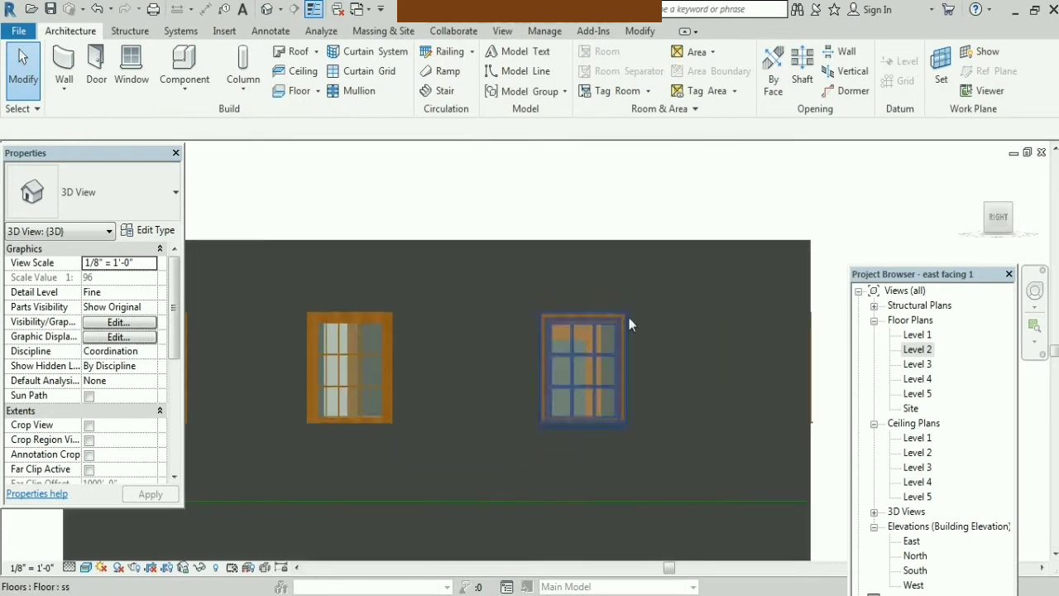
scroll(670, 339, "down", 2)
scroll(515, 341, "down", 1)
scroll(613, 309, "up", 2)
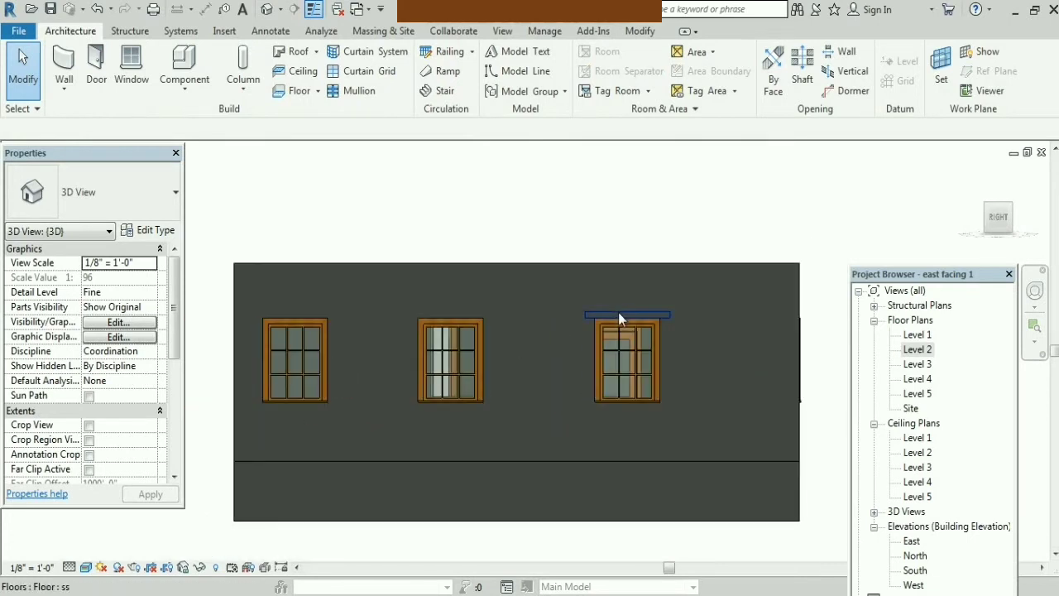
Copy the right window's sunshade slab to sit above the middle window
left_click(618, 313)
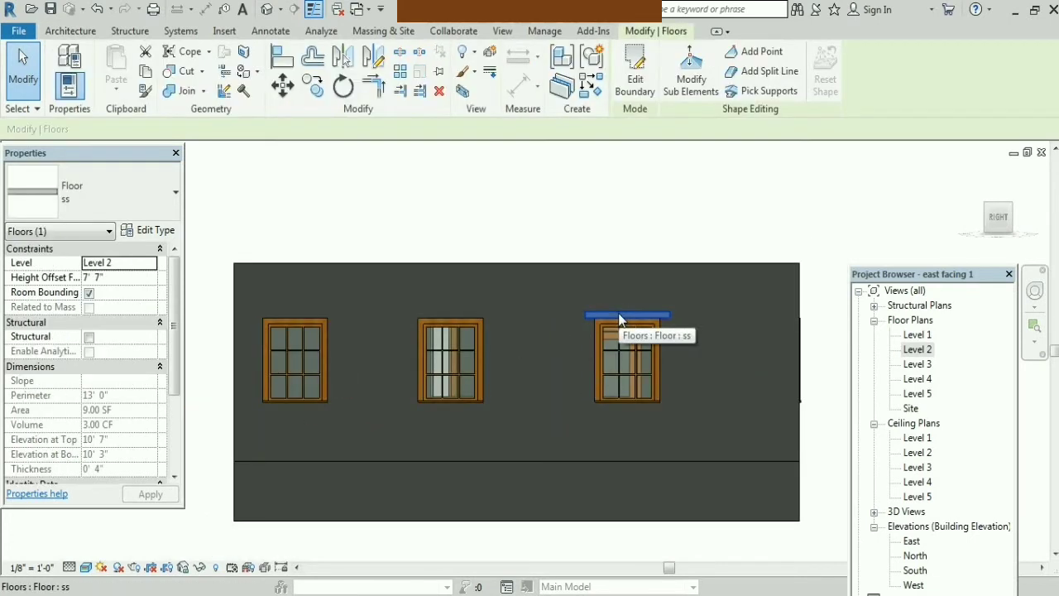
left_click(312, 87)
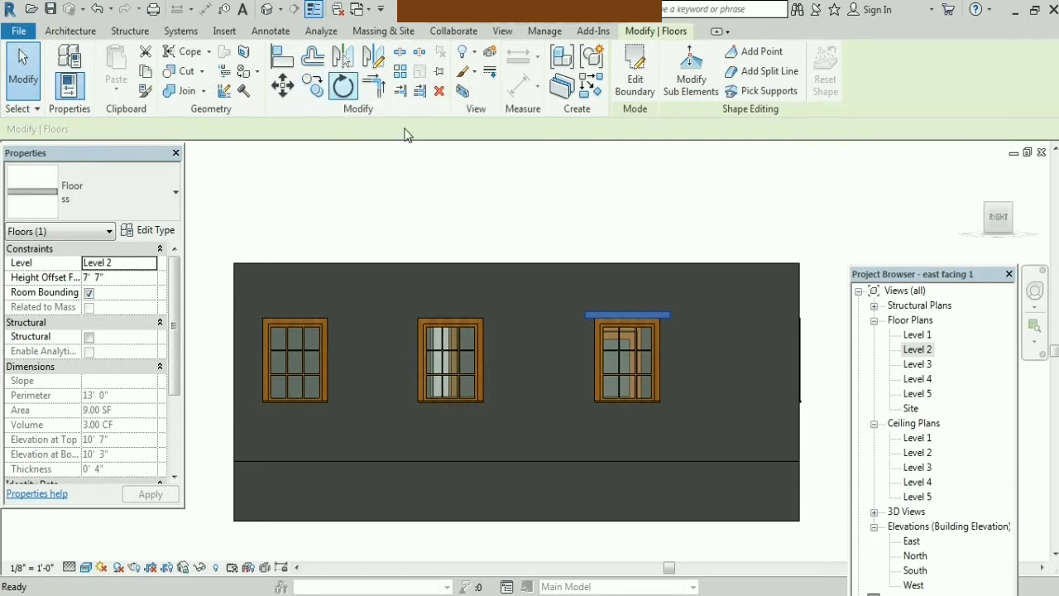
left_click(596, 321)
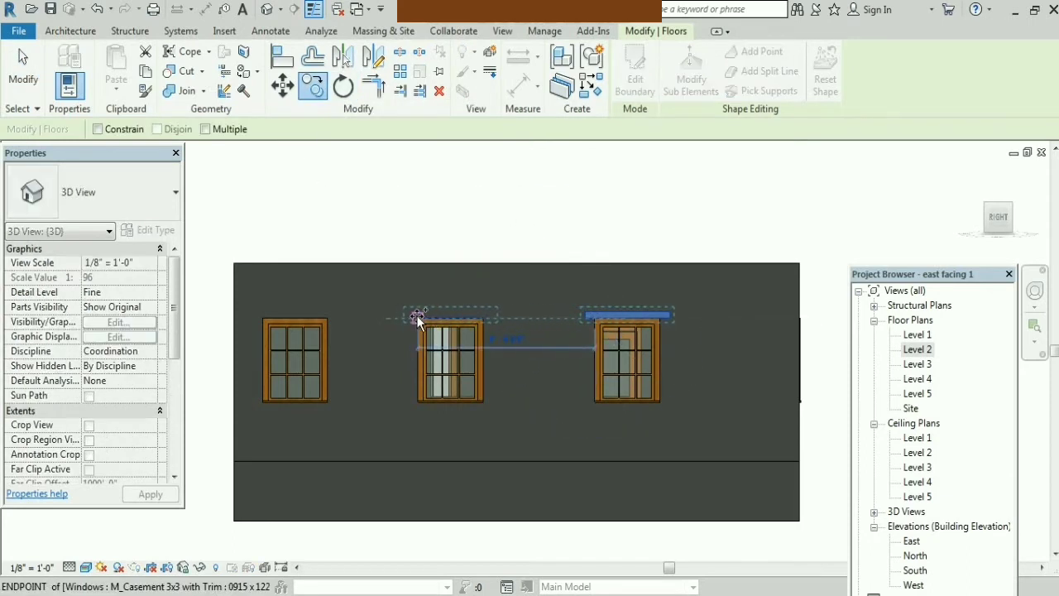
left_click(413, 318)
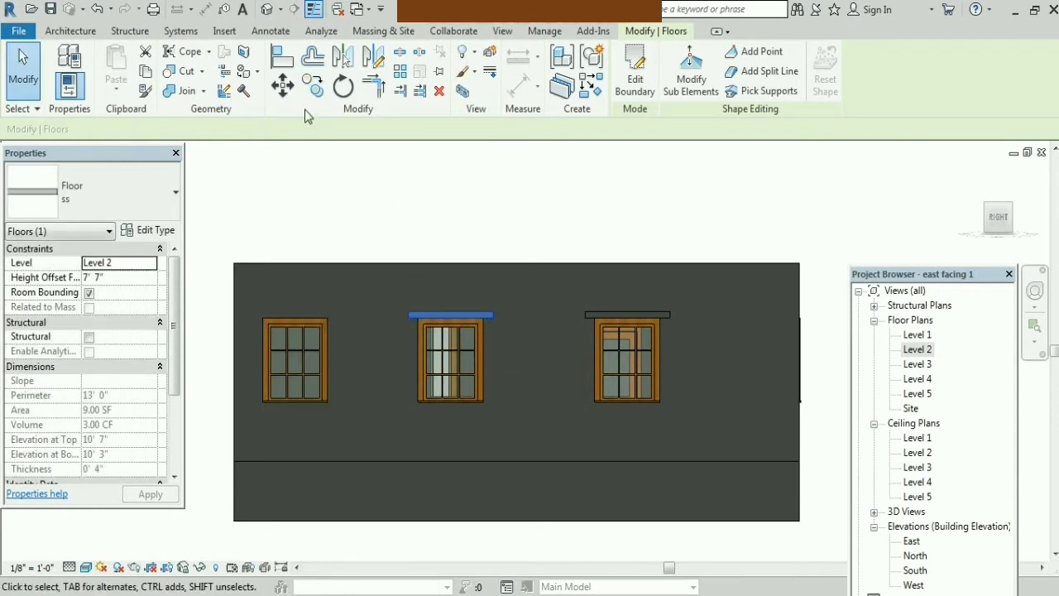
Copy the middle slab above the left window with Copy's Multiple option
left_click(312, 86)
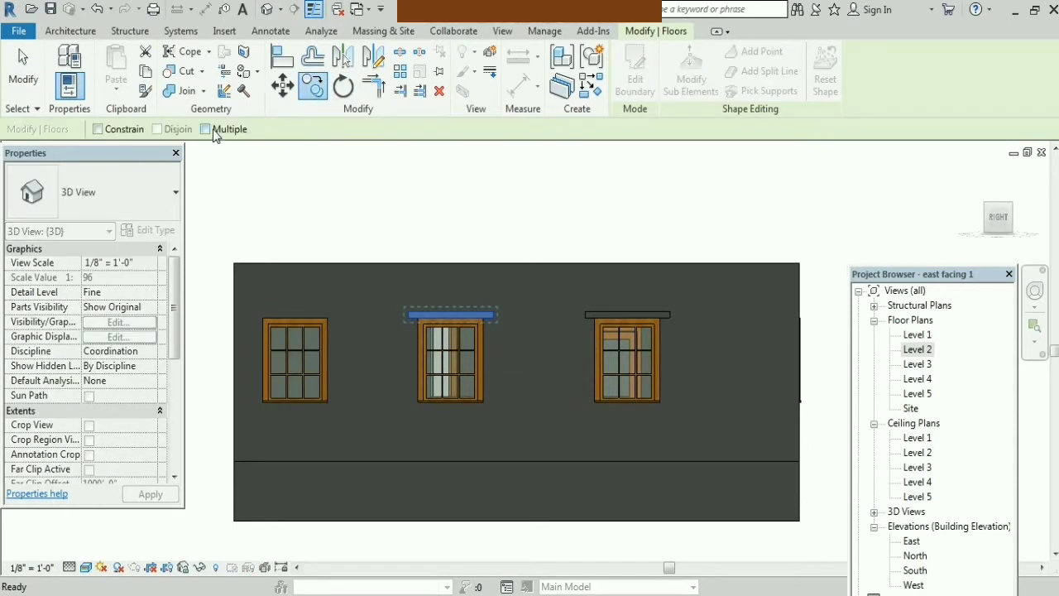
left_click(206, 131)
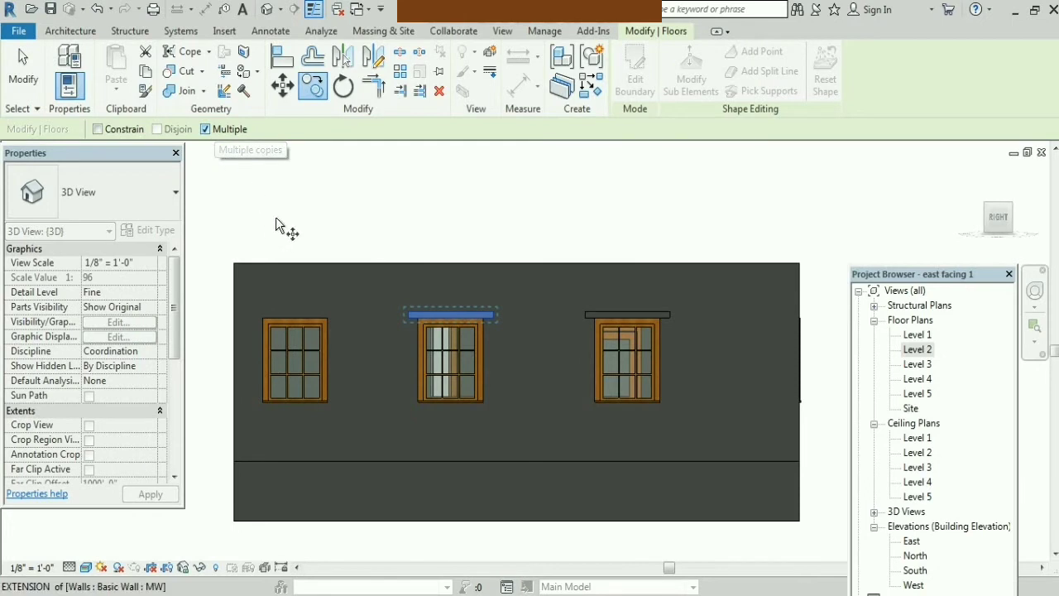
left_click(418, 321)
left_click(262, 317)
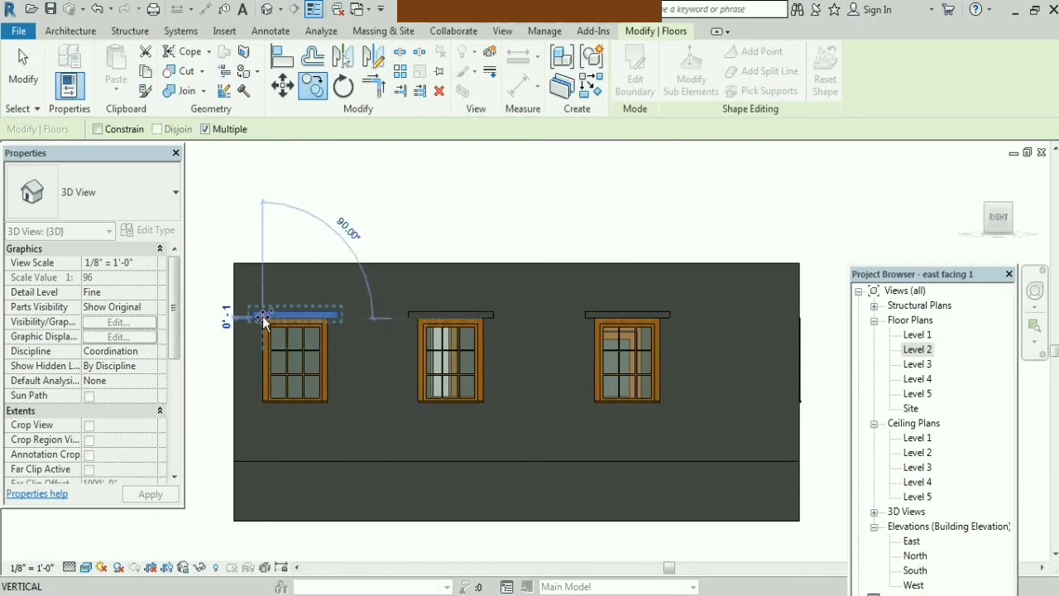
key("Escape")
key("Escape")
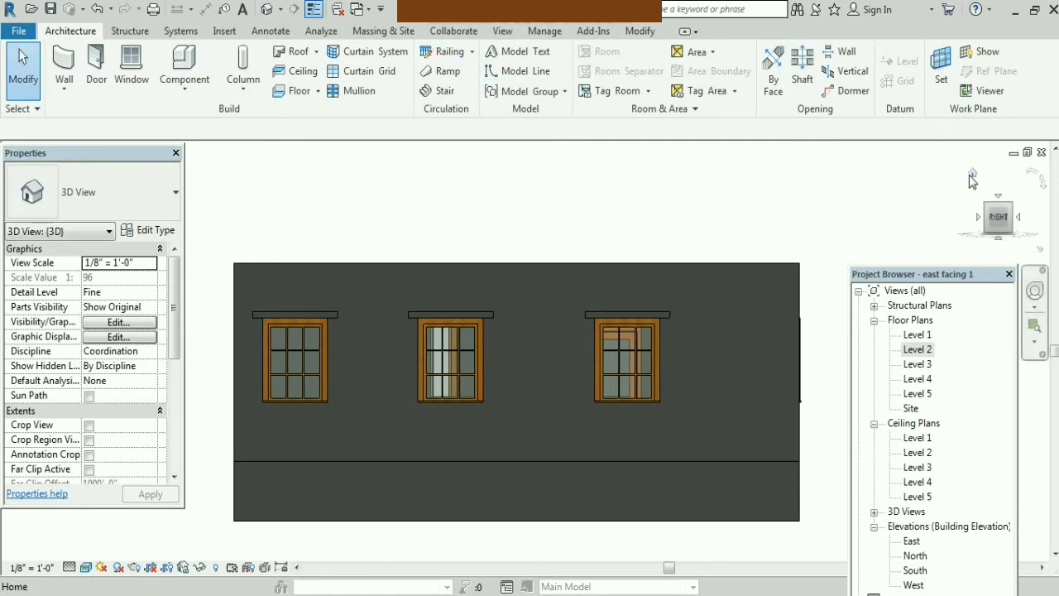
Reset the 3D view to its home angle and open the Level 2 floor plan
left_click(971, 176)
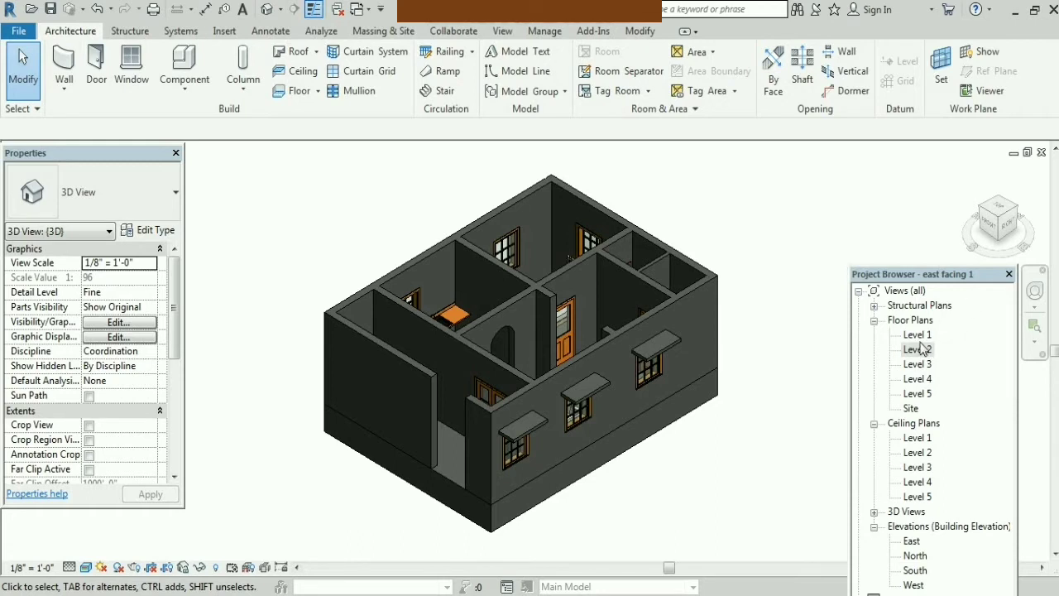
double_click(922, 348)
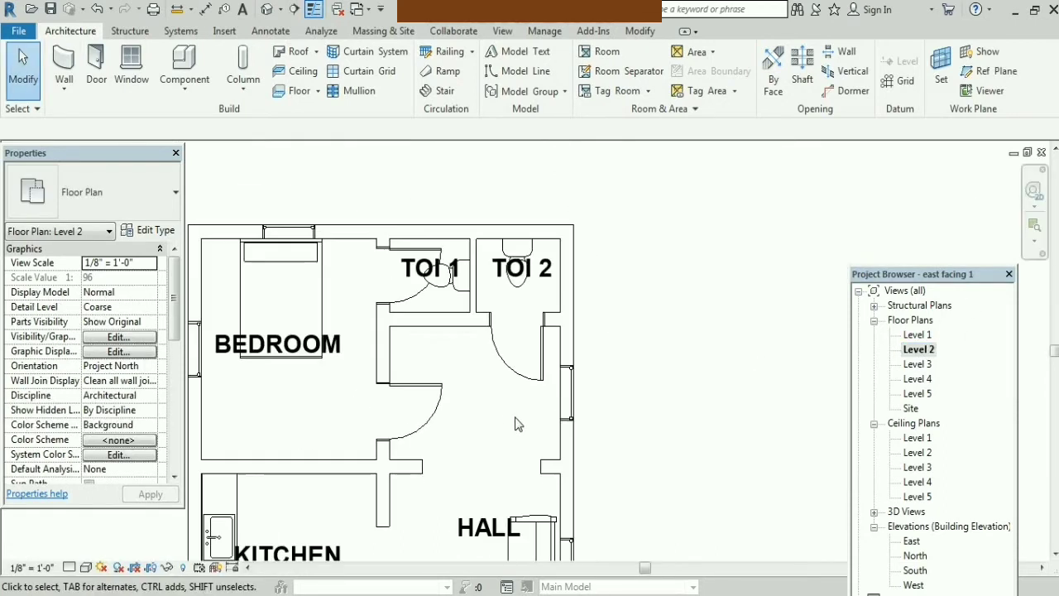
scroll(514, 423, "down", 2)
scroll(503, 480, "down", 1)
scroll(487, 560, "up", 1)
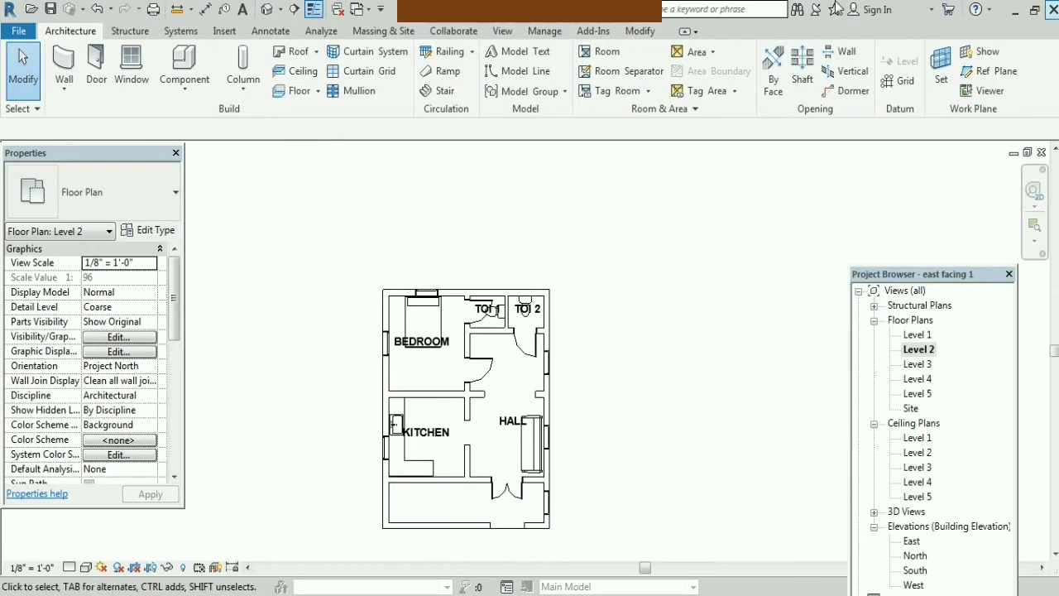
Return to the default 3D view and orbit the model around its floor slab
left_click(267, 9)
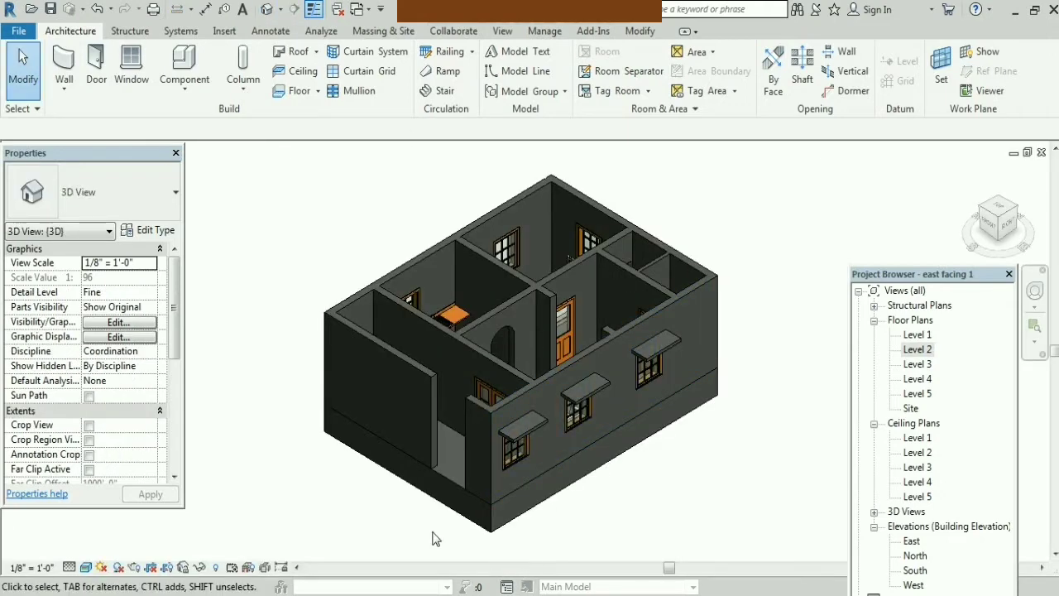
scroll(430, 530, "up", 4)
scroll(470, 400, "down", 3)
scroll(470, 399, "down", 2)
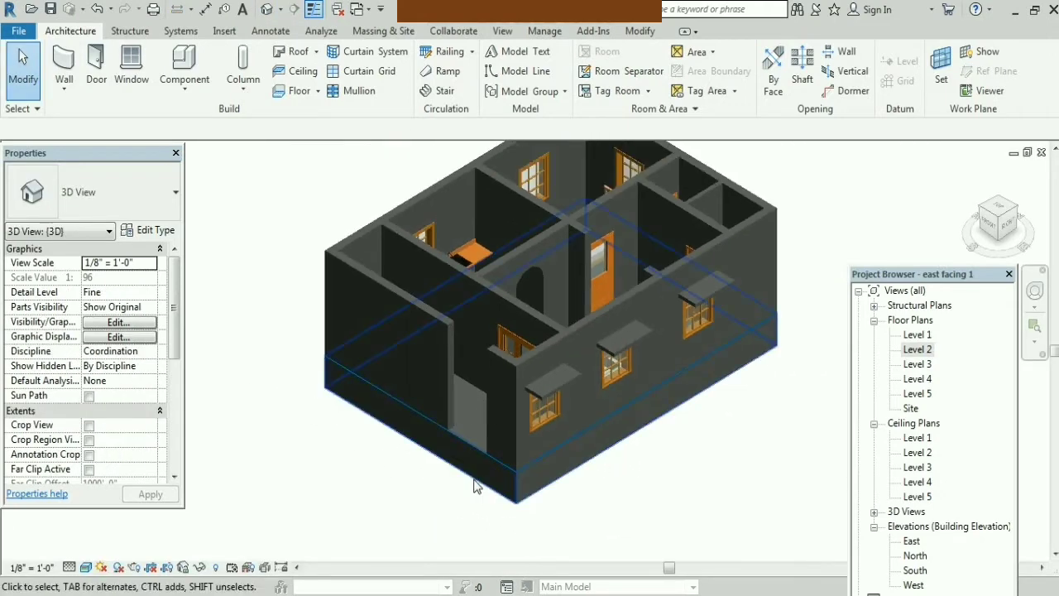
left_click(470, 400)
left_click_drag(972, 248, 797, 313)
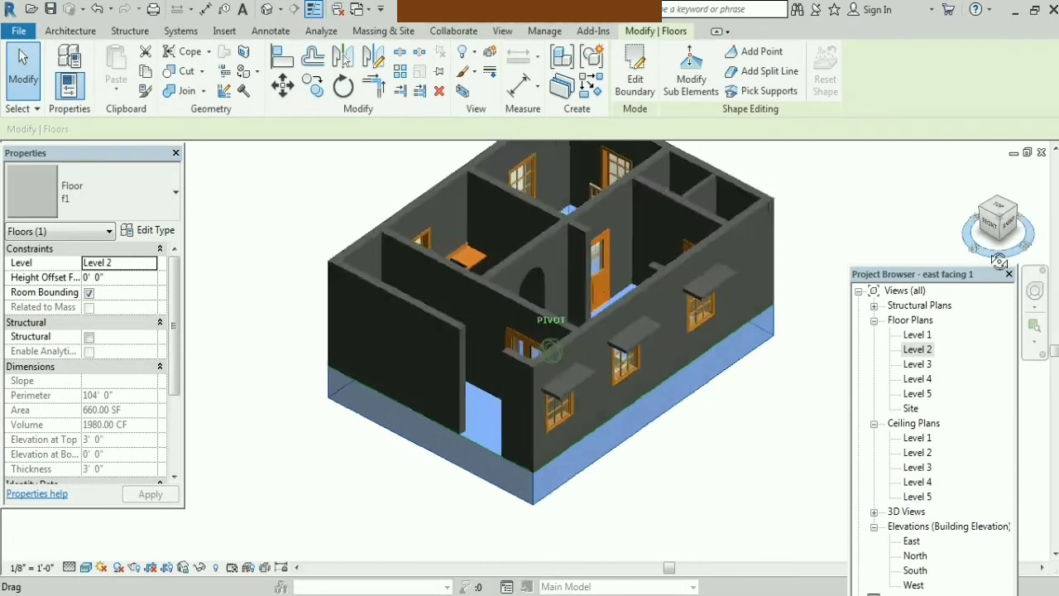
Reopen the Level 2 floor plan and zoom in on the kitchen, hall and bedroom
left_click(796, 310)
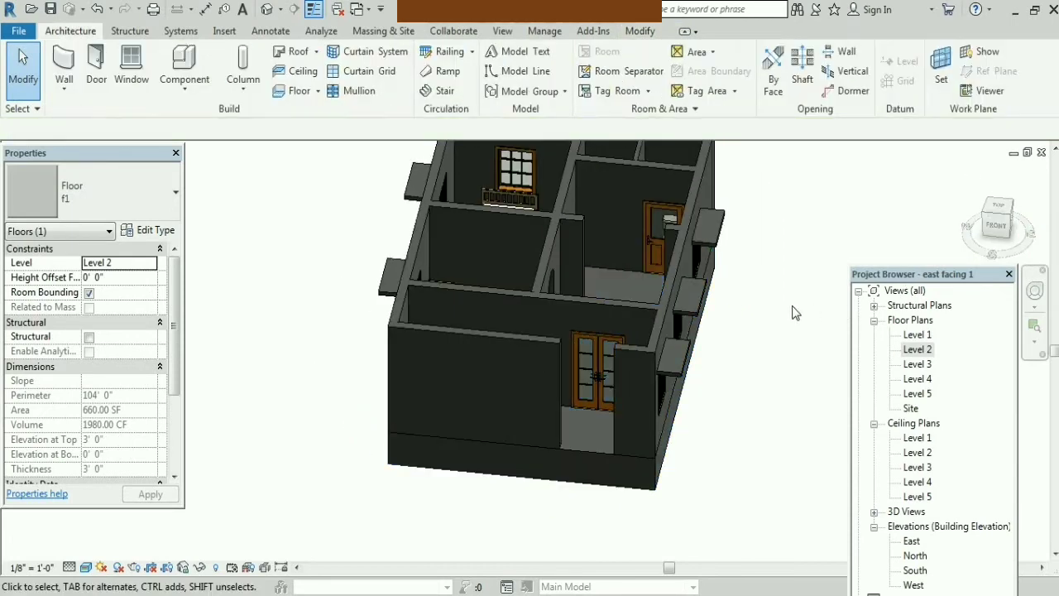
double_click(918, 350)
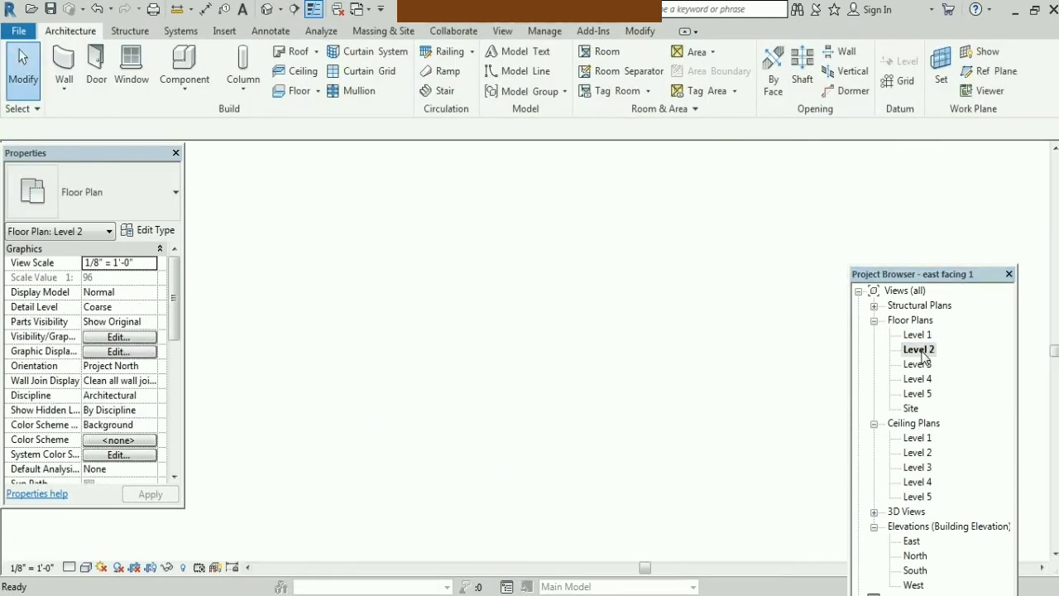
scroll(407, 545, "up", 1)
scroll(403, 496, "up", 2)
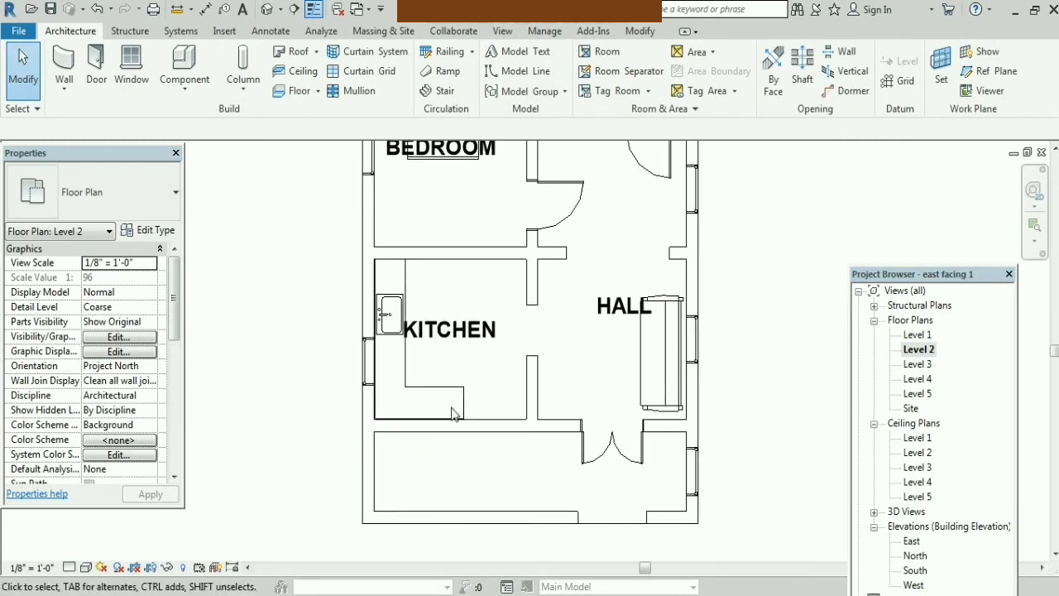
left_click(444, 91)
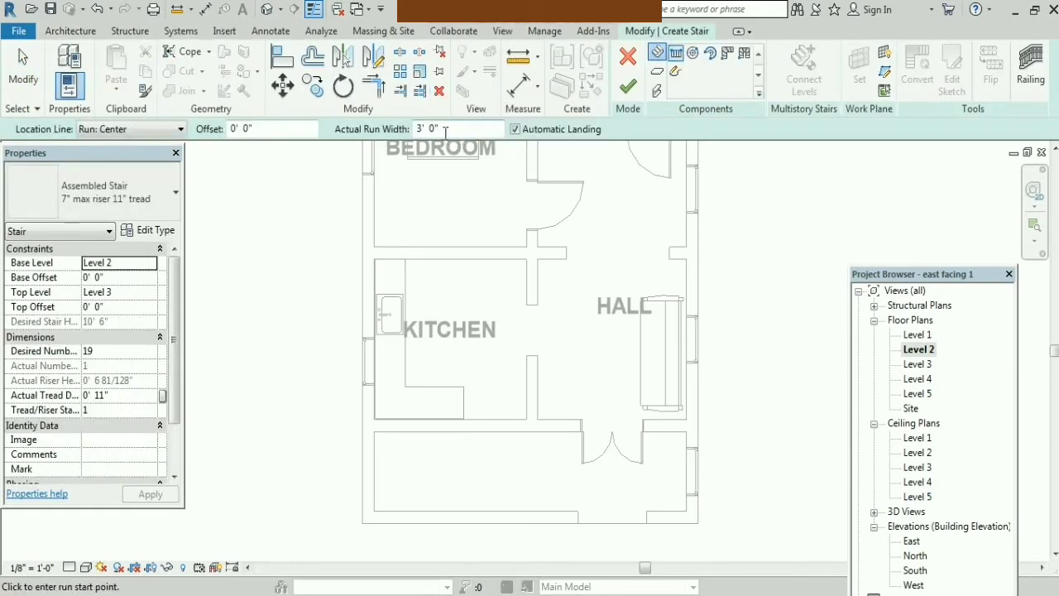
left_click_drag(468, 130, 409, 130)
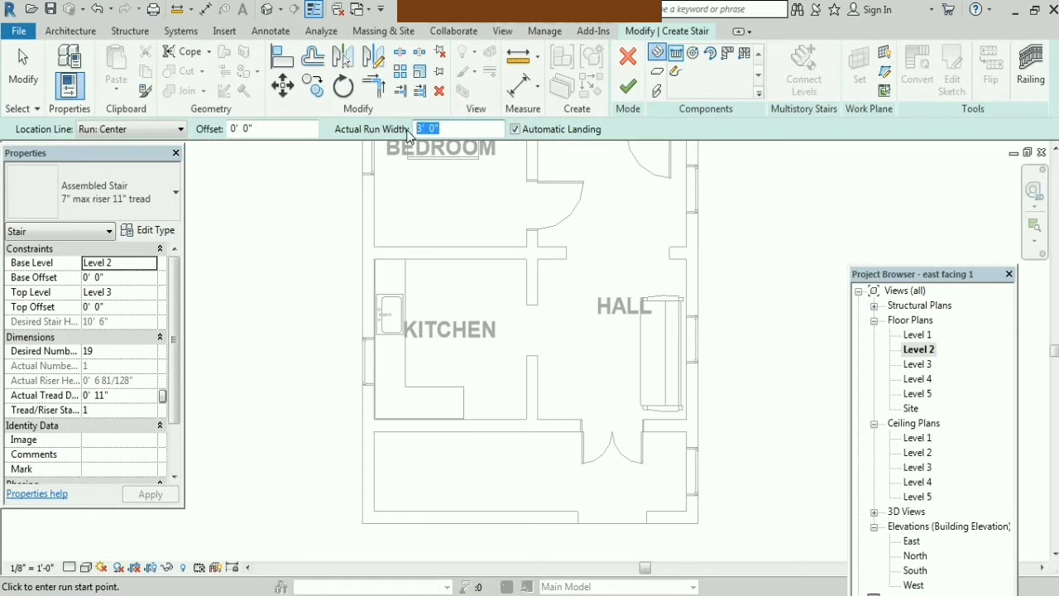
type("2'3")
key("Return")
left_click(627, 86)
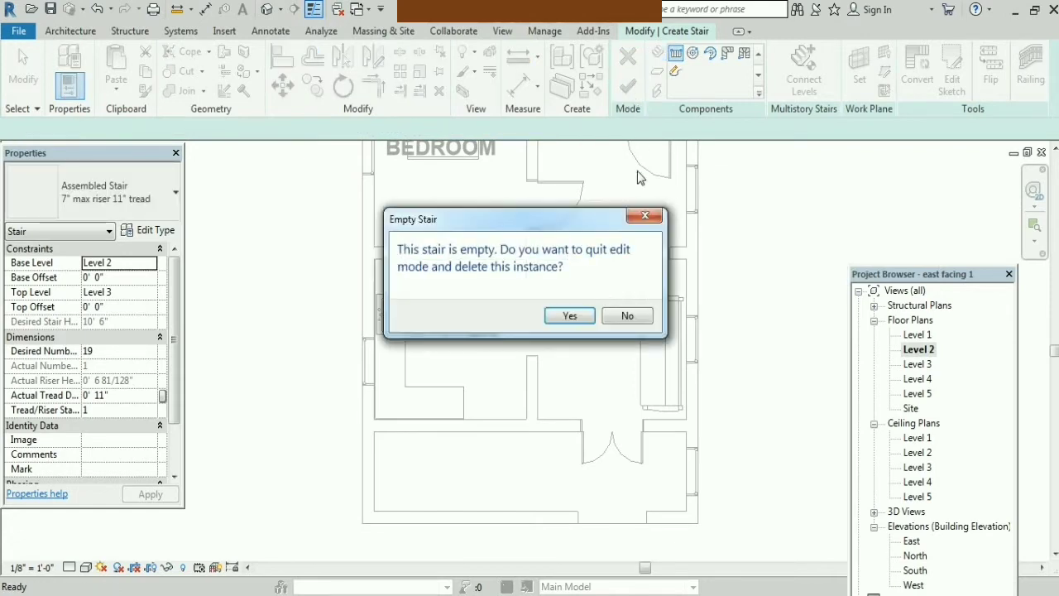
left_click(572, 316)
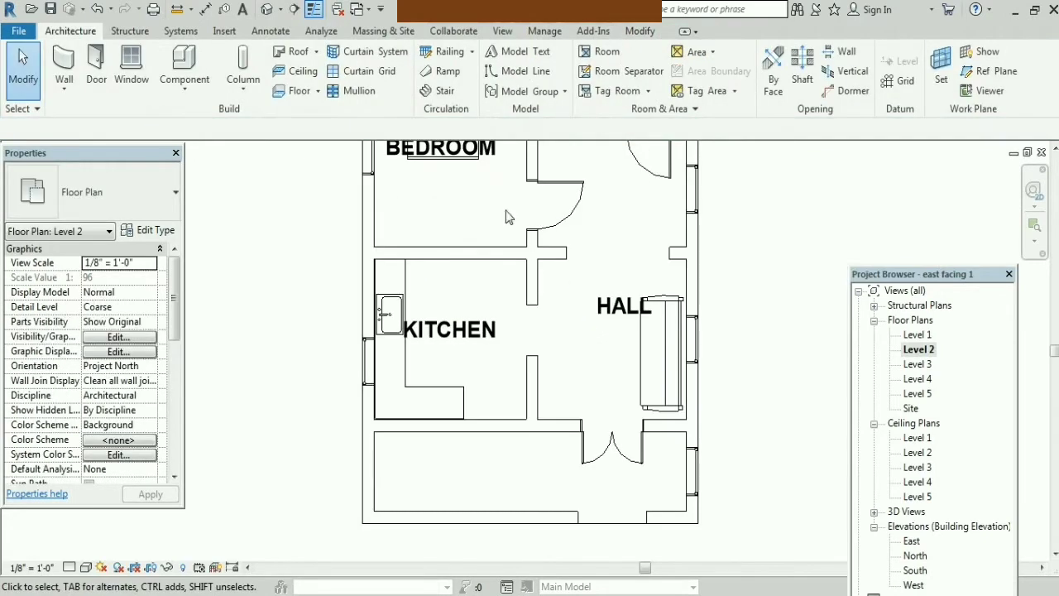
Start a Level 2 stair, trying a 2' 3" run width before returning it to 3' 0"
left_click(434, 93)
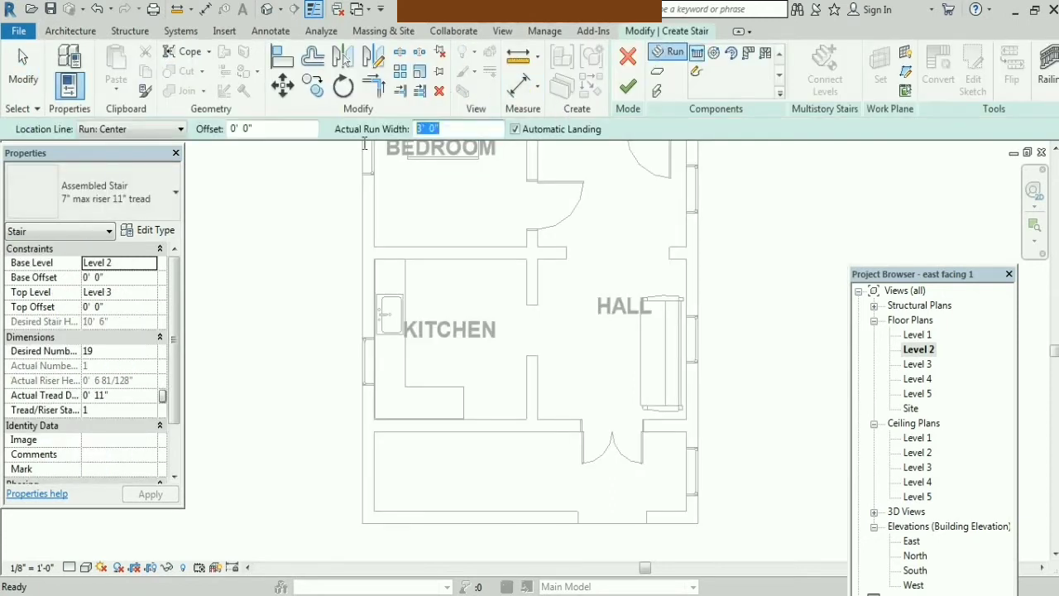
type("2")
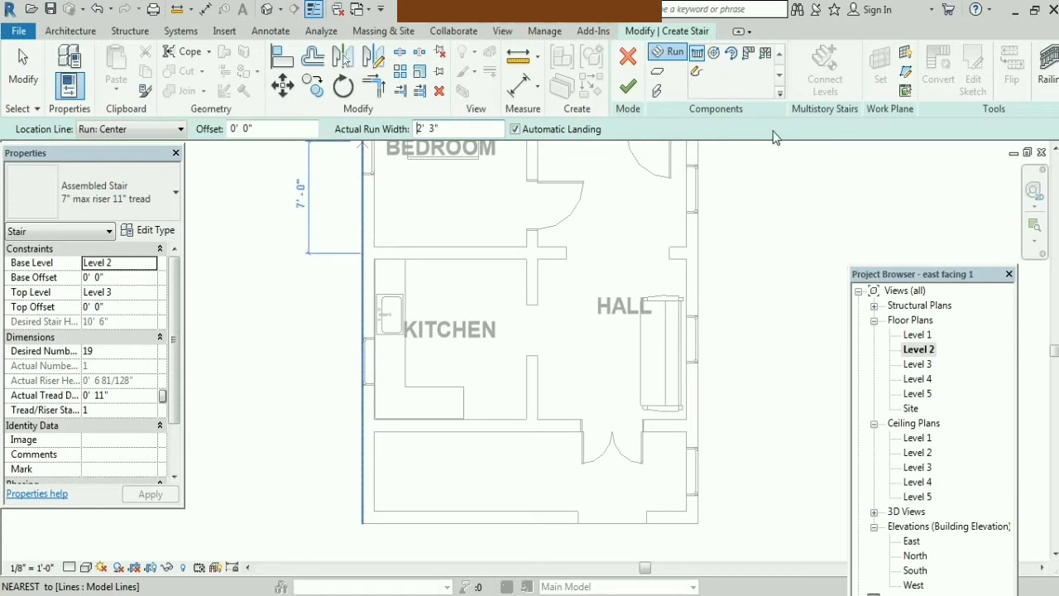
key("Return")
type("3")
key("Return")
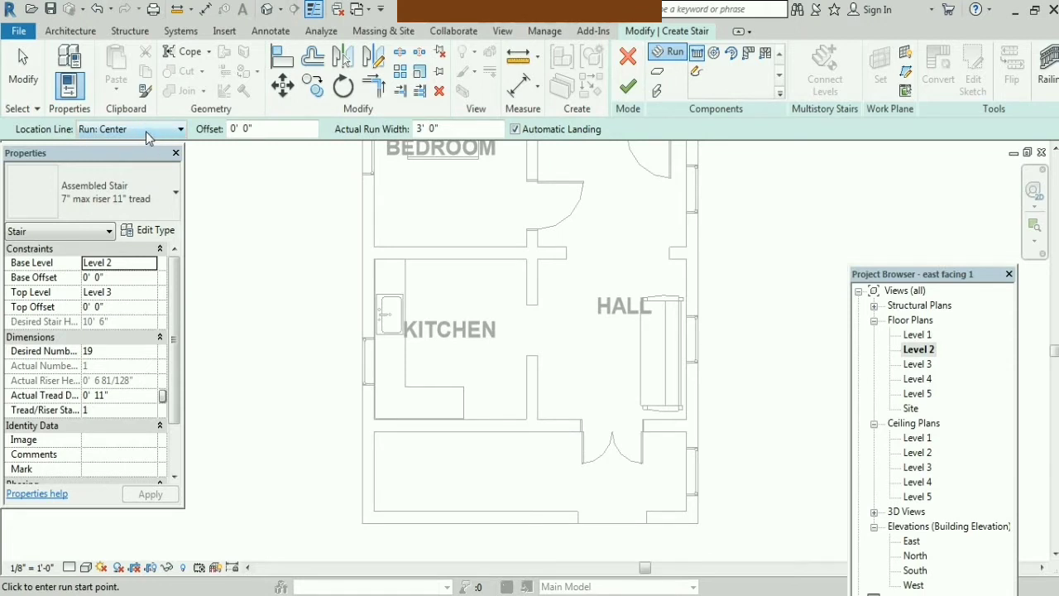
Draw a 9-riser stair run along the bottom wall of the lowest Level 2 room
left_click(145, 131)
left_click(113, 131)
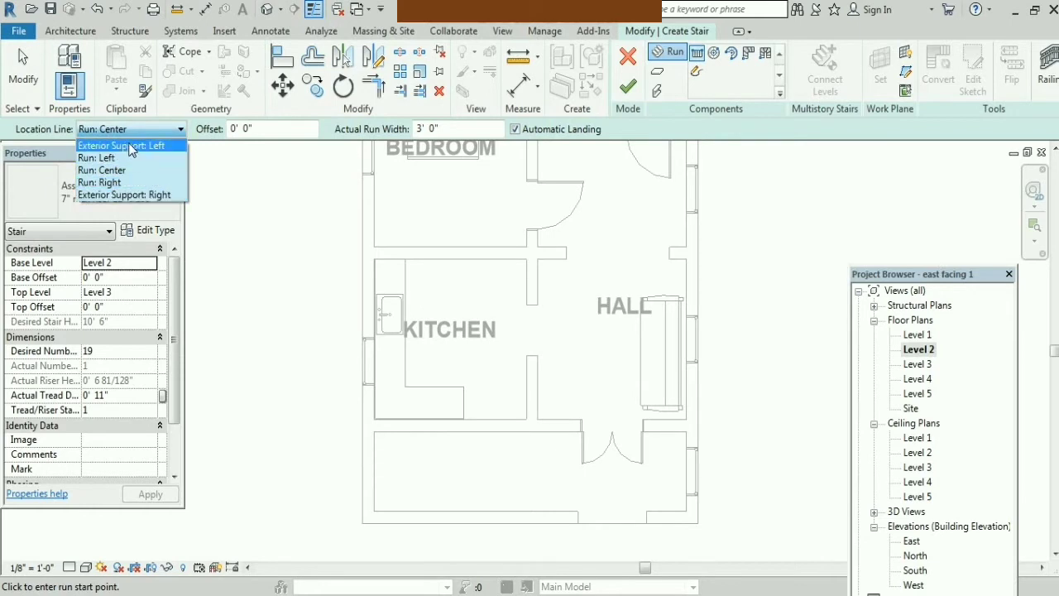
left_click(116, 184)
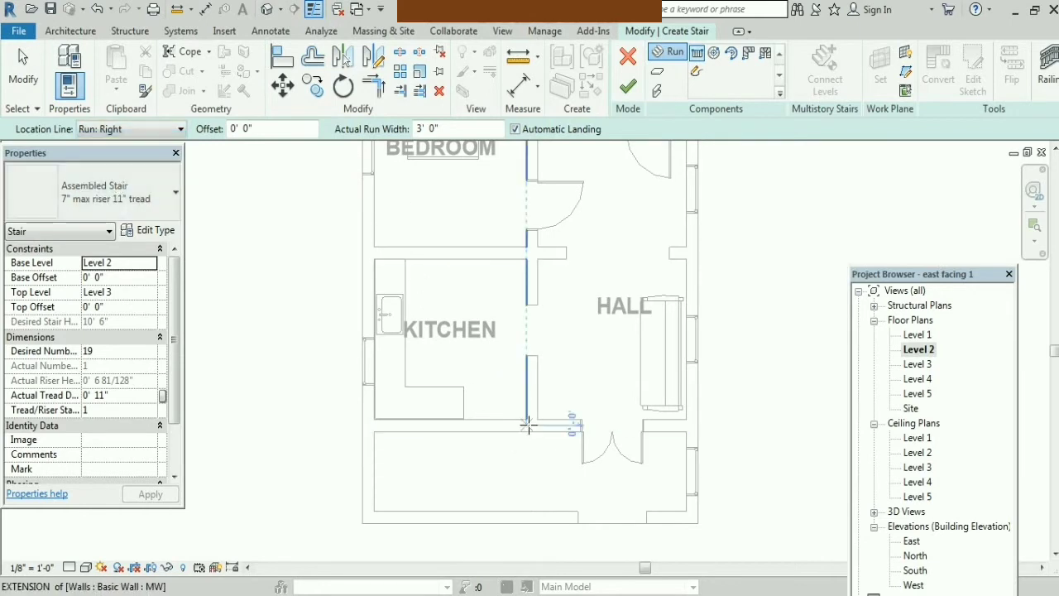
left_click(527, 510)
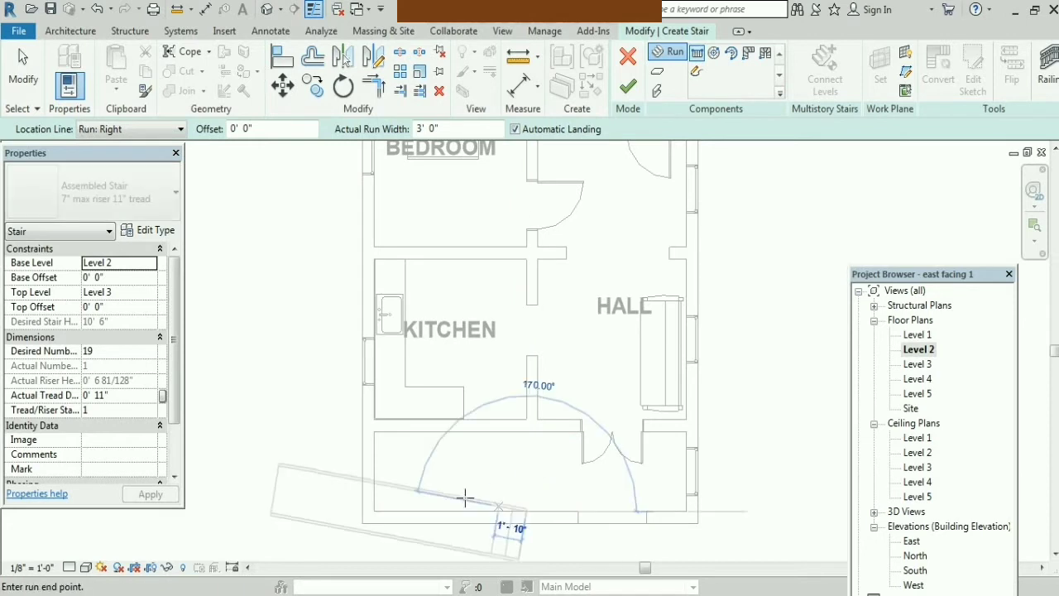
left_click(111, 130)
left_click(99, 158)
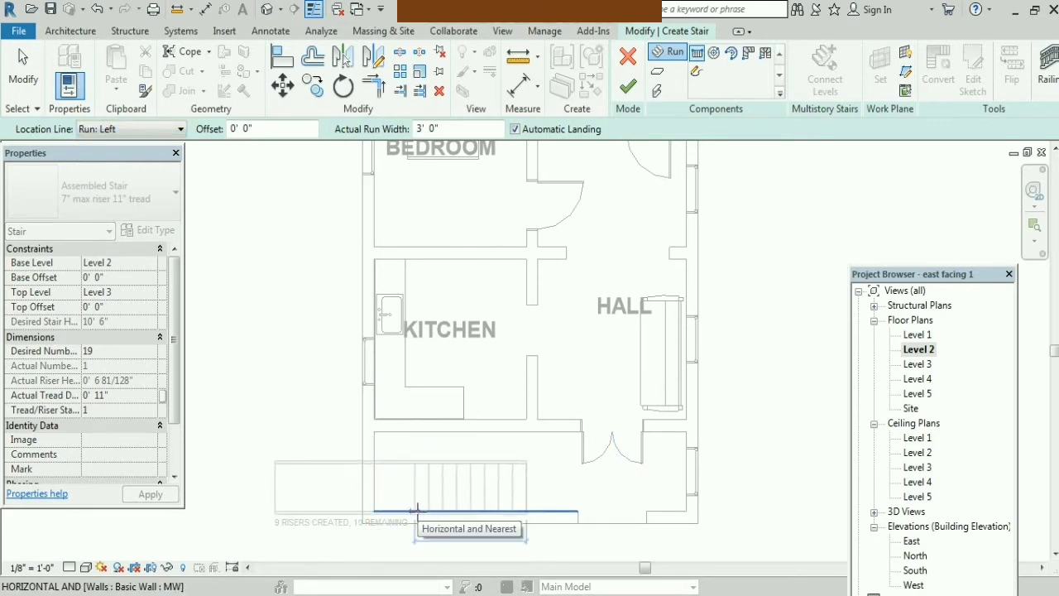
left_click(417, 510)
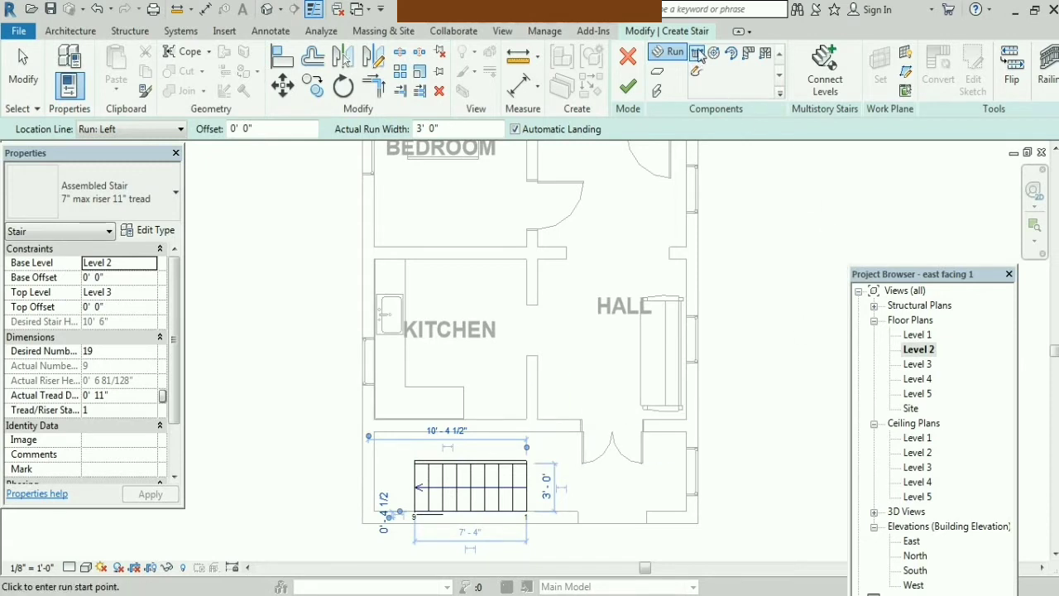
key("Escape")
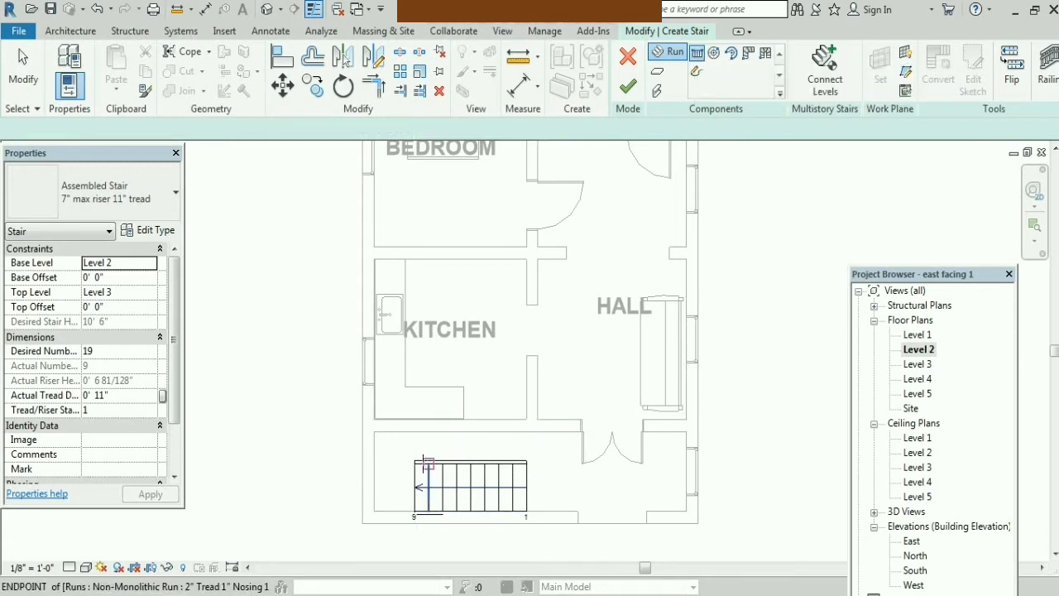
Begin a second run from the stair corner with location line Run: Right and width 2
left_click(414, 461)
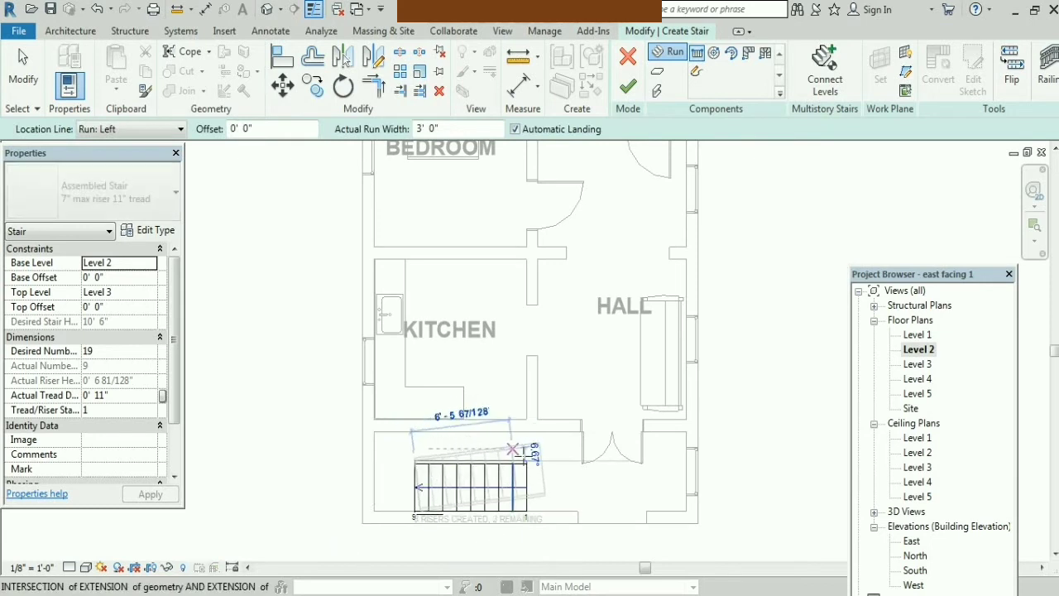
left_click(414, 461)
left_click(177, 131)
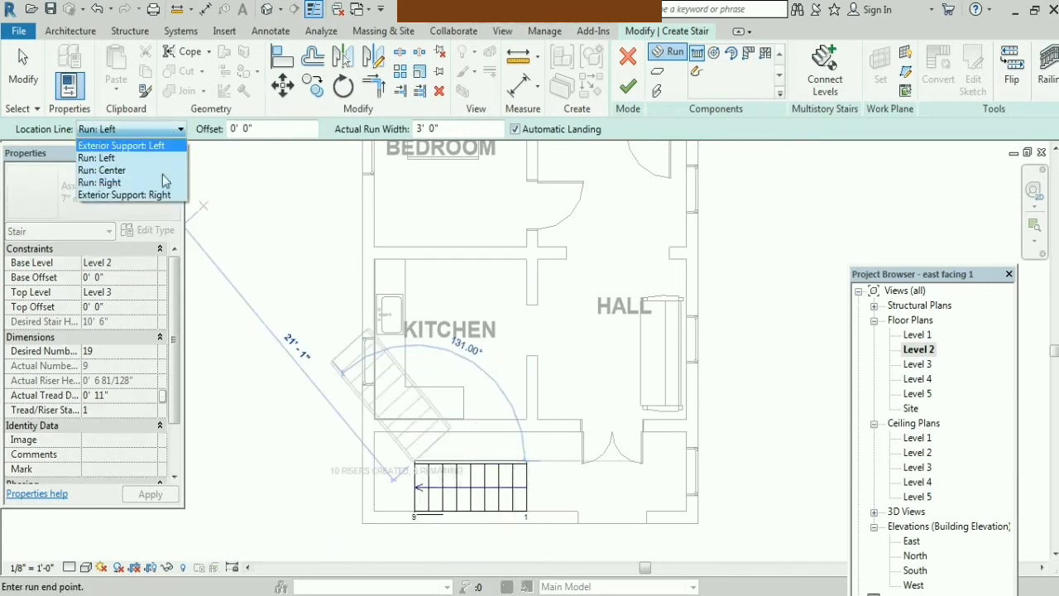
left_click(153, 184)
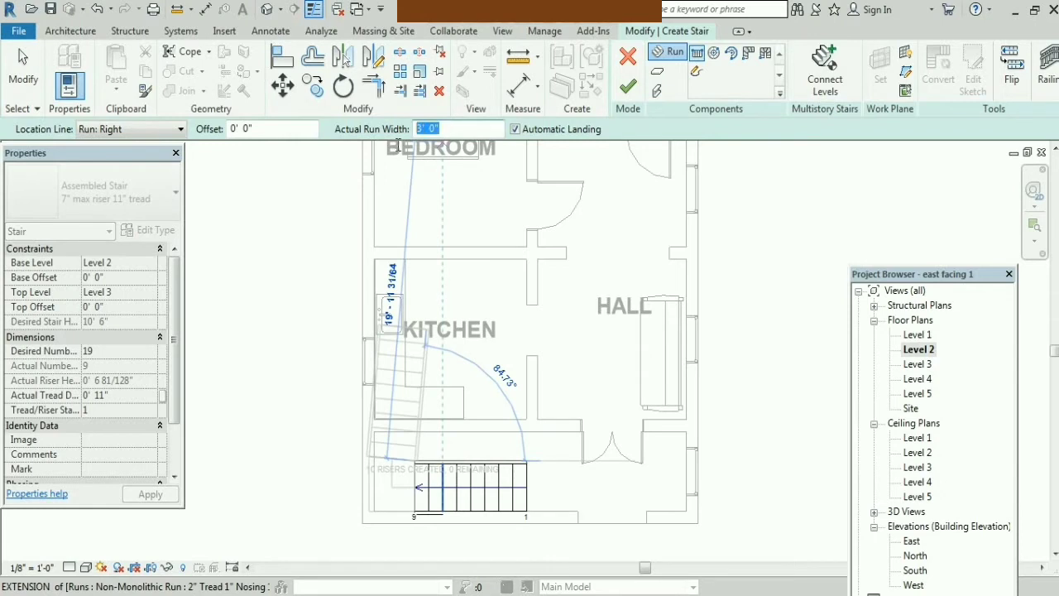
type("2")
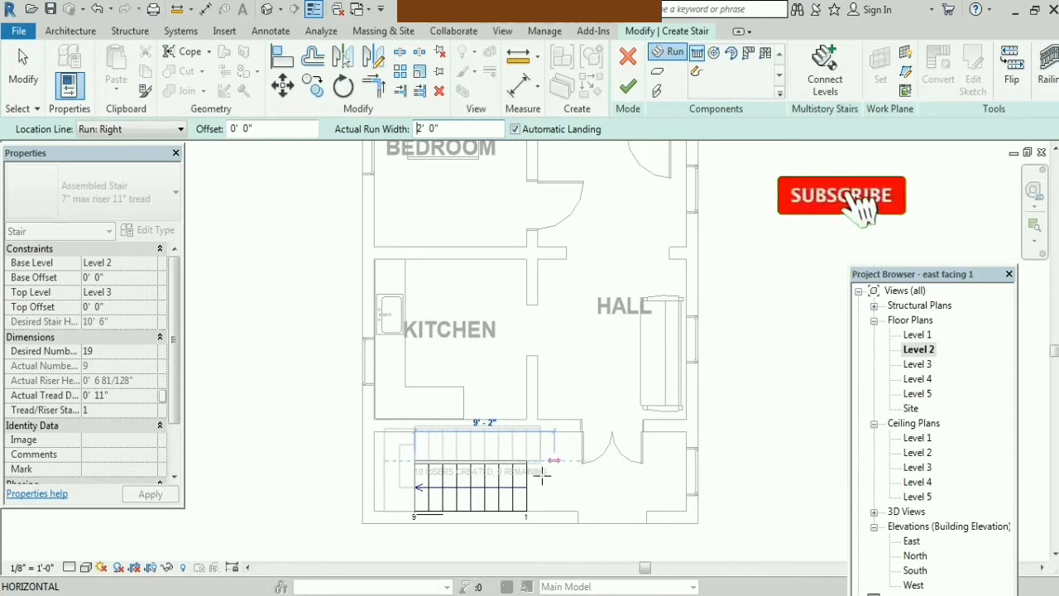
Discard the sketched stair and save the project as east facing 1.rvt
left_click(628, 55)
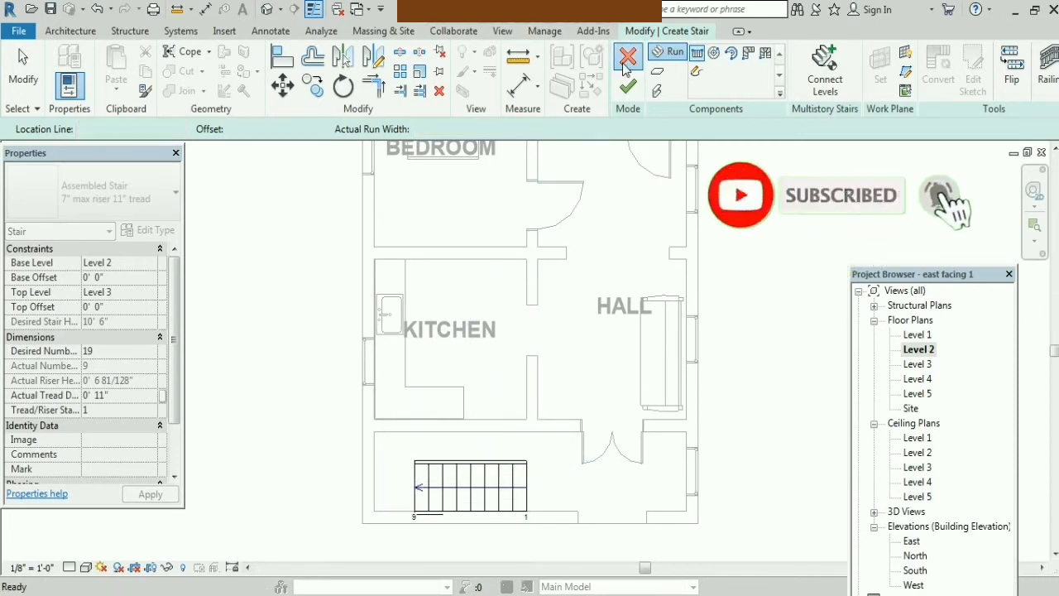
left_click(570, 324)
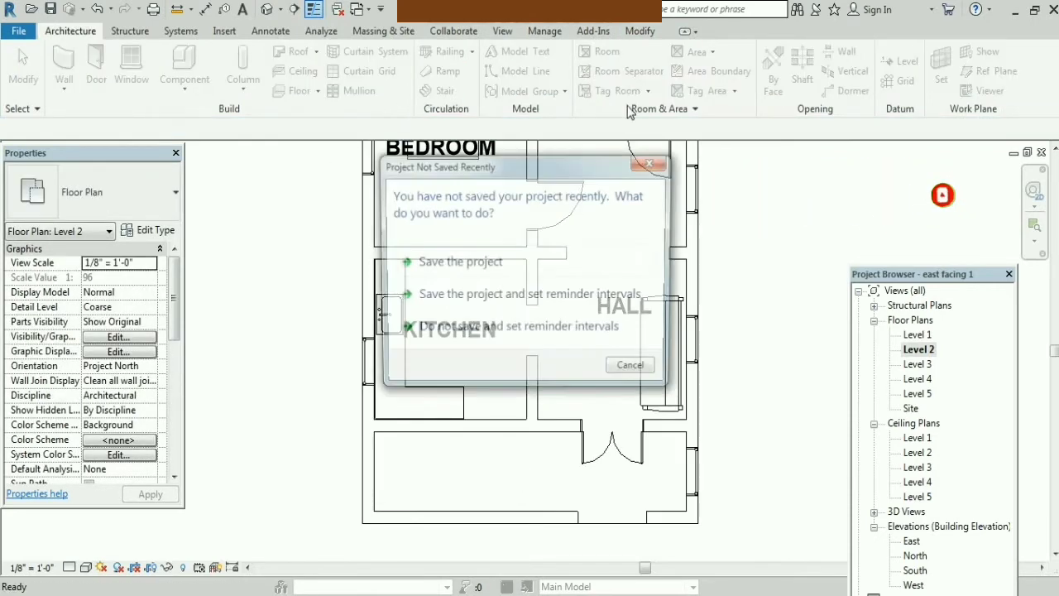
left_click(482, 273)
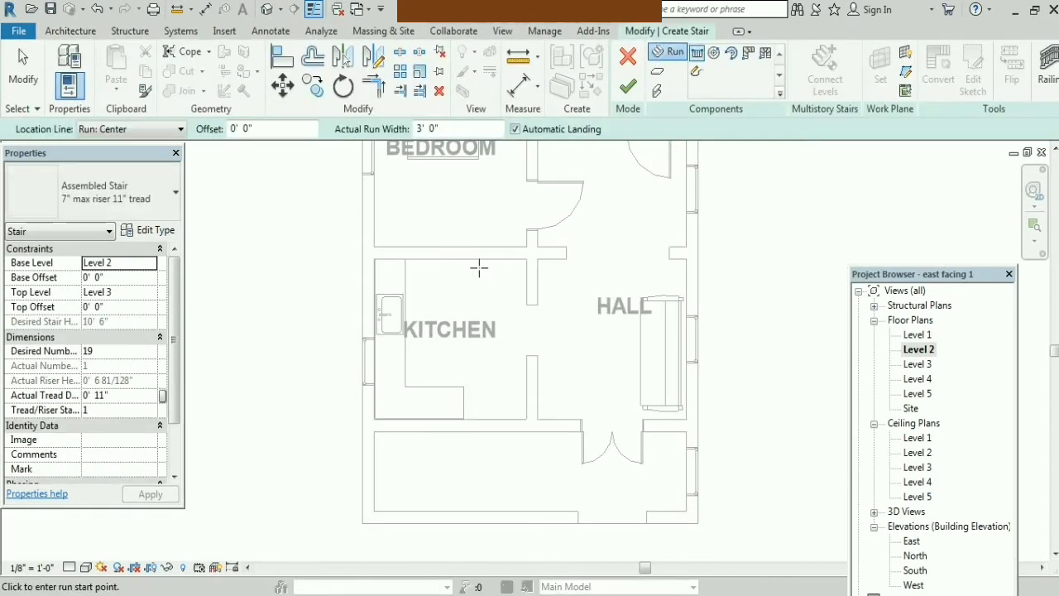
Draw a 9-riser run along the bottom wall with Run: Left, then narrow it to 2'
left_click(489, 129)
type("2")
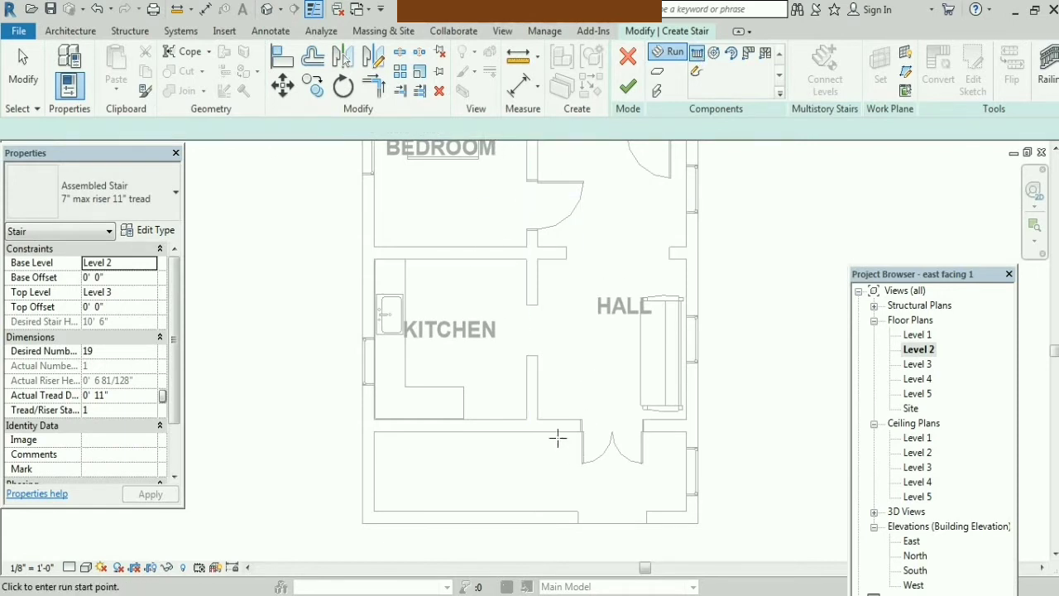
left_click(166, 130)
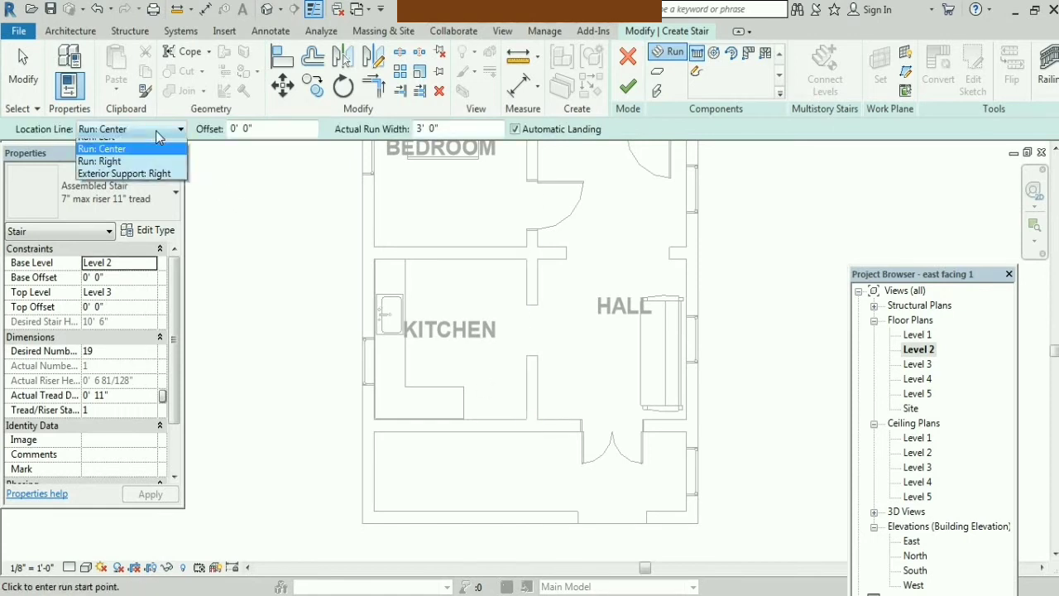
left_click(129, 159)
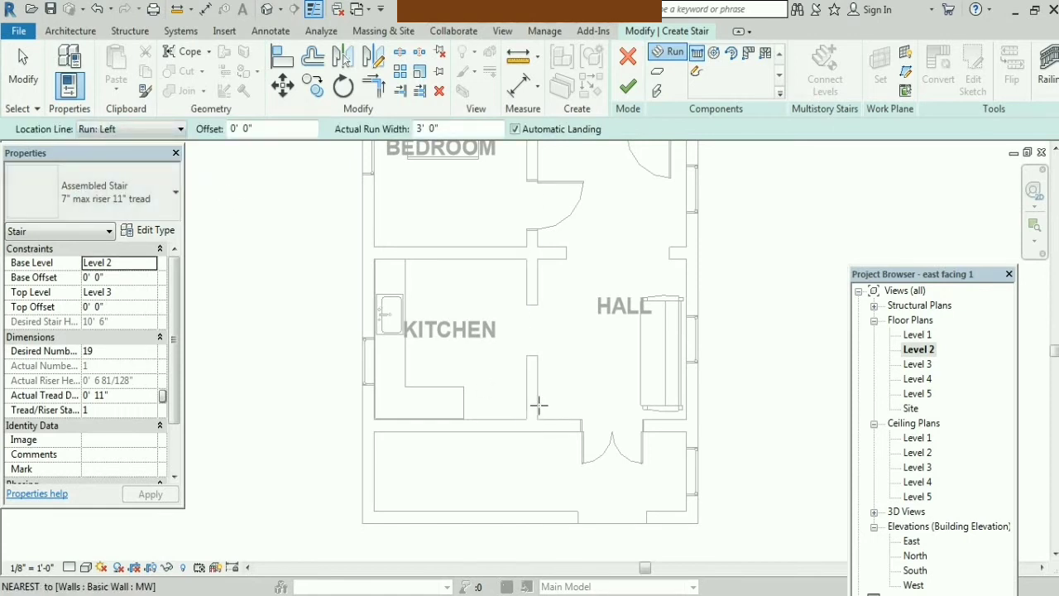
left_click(528, 516)
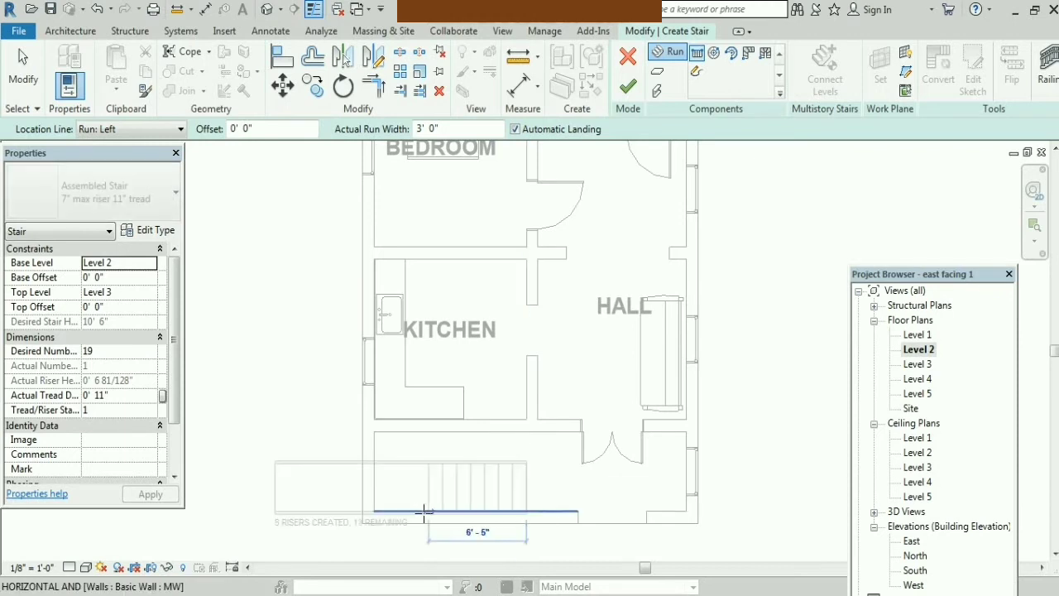
left_click(414, 515)
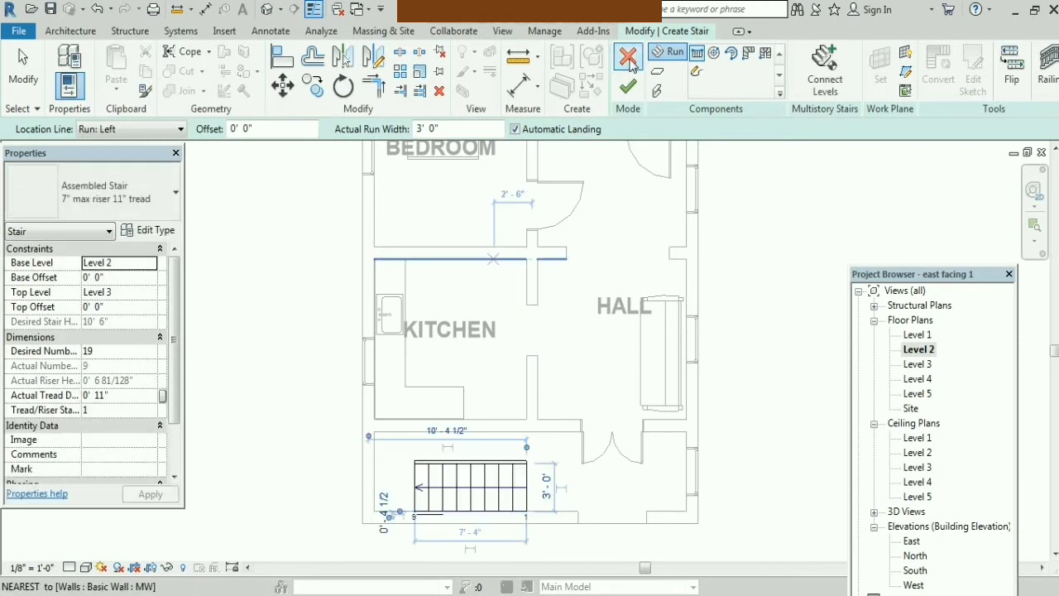
left_click(546, 489)
type("2")
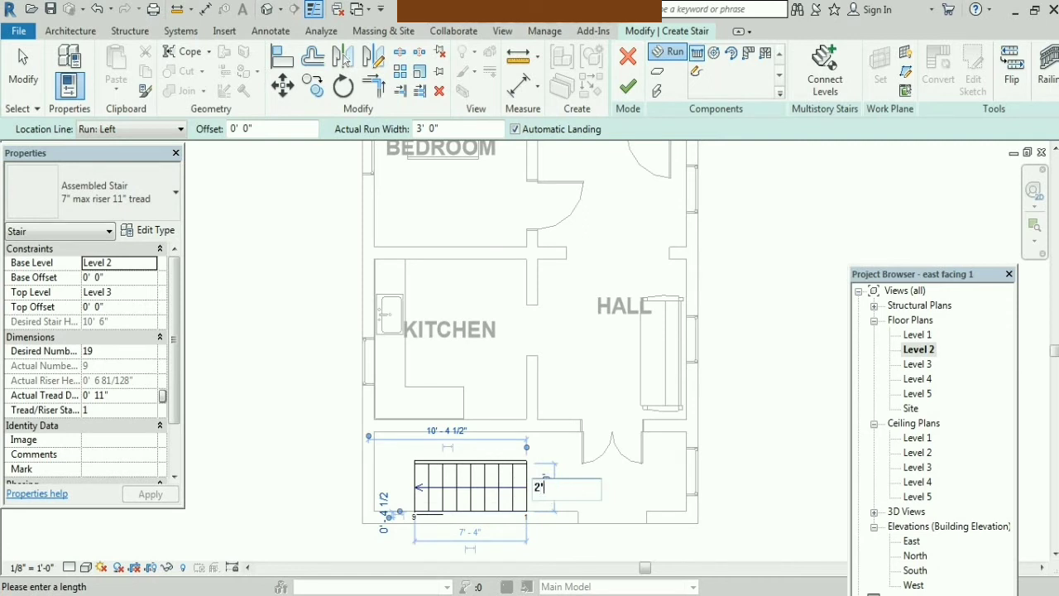
key("Return")
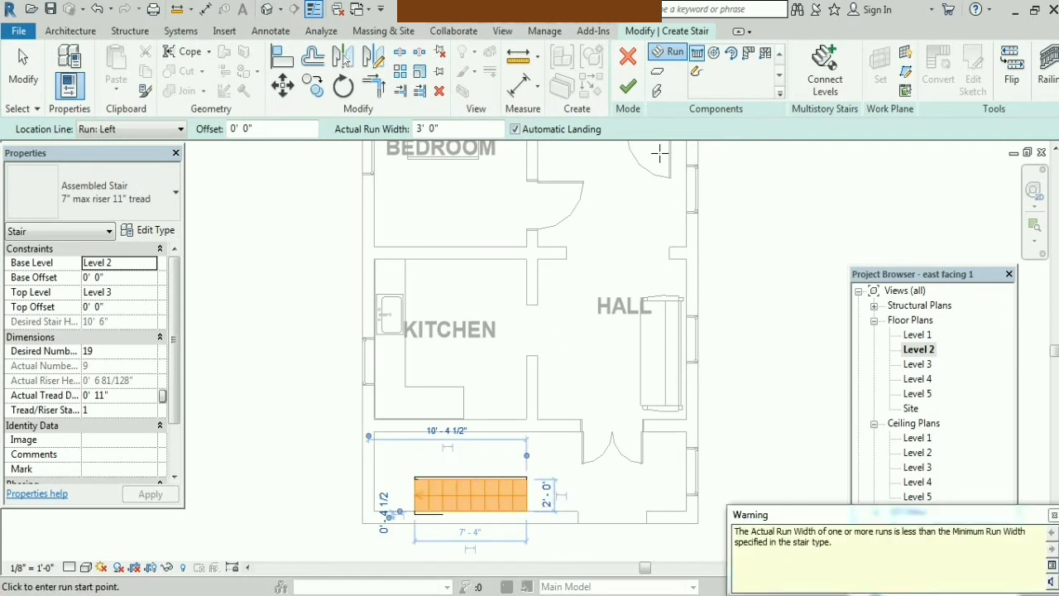
Start a second run at the first run's end, aligned with Run: Right
left_click(698, 56)
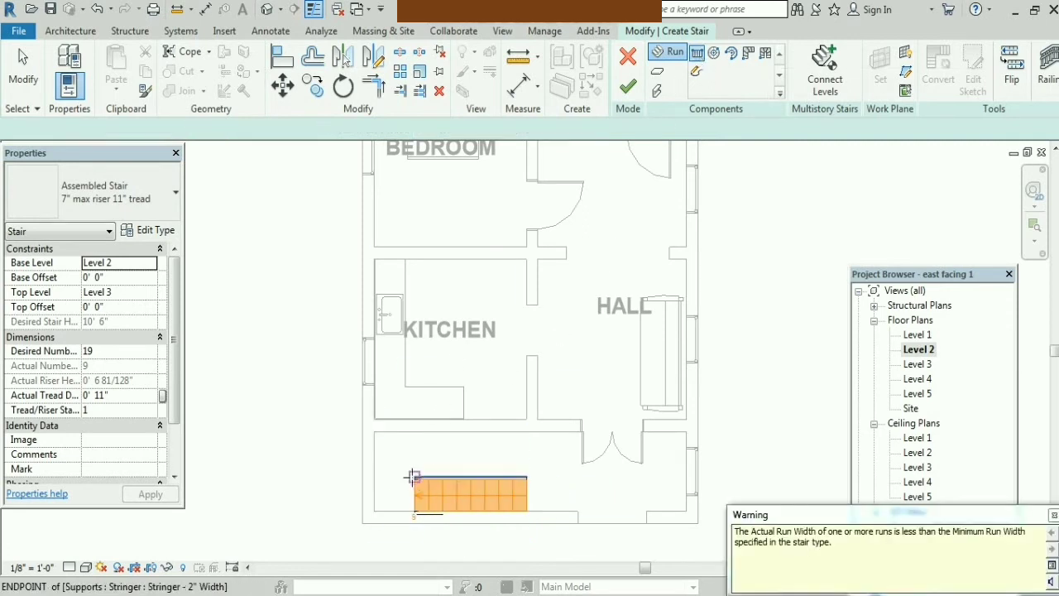
left_click(414, 477)
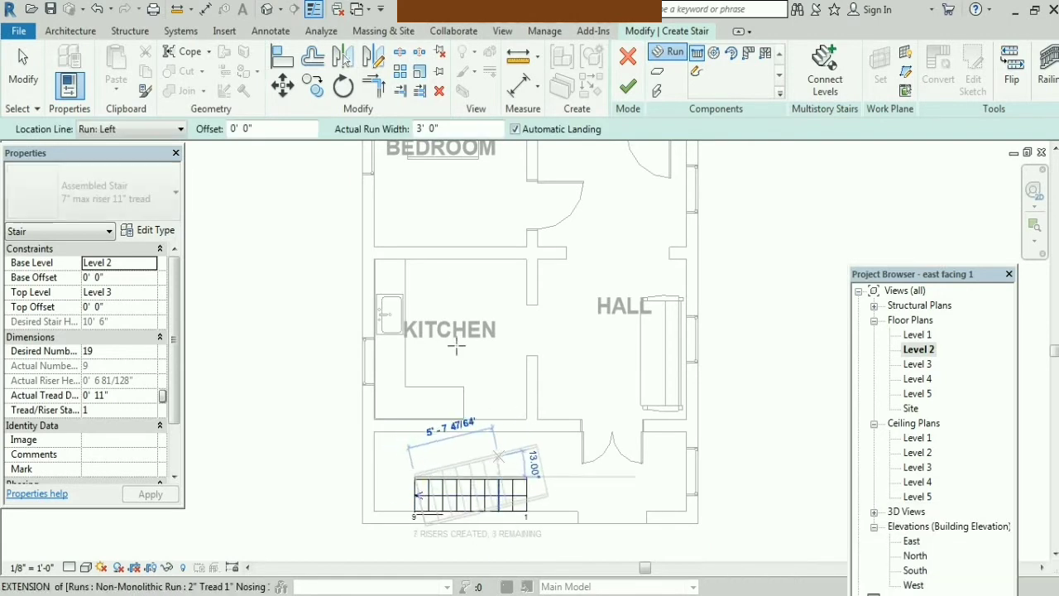
left_click(172, 131)
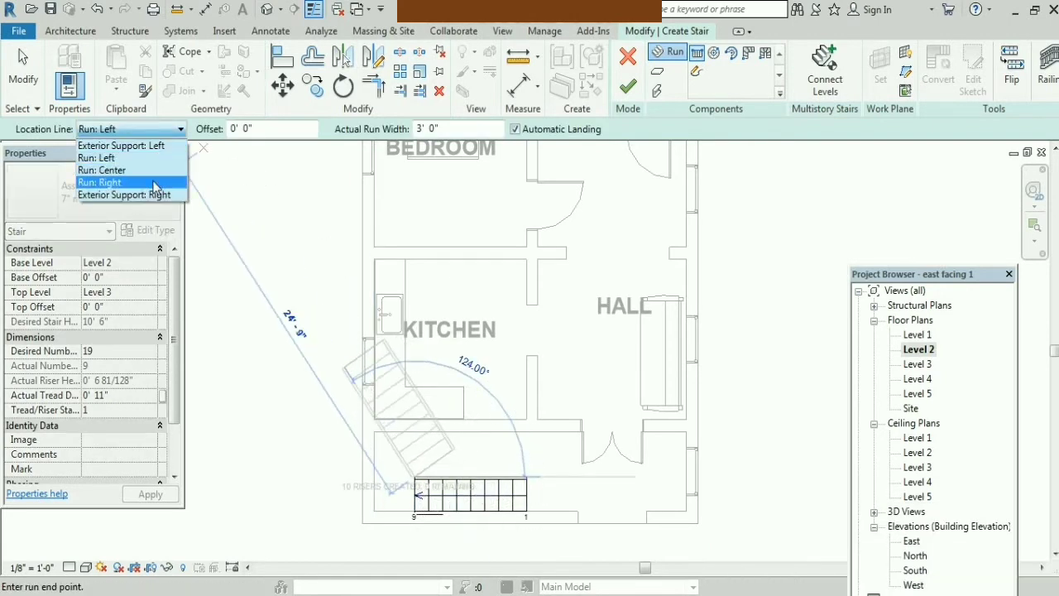
left_click(99, 182)
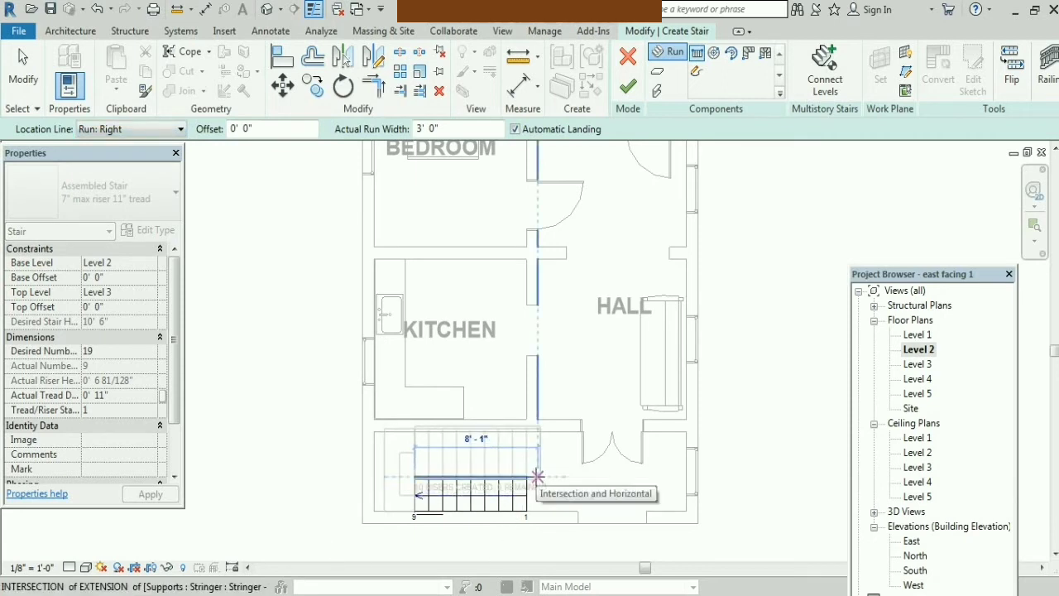
Place the upper run parallel above the first and set its width to 2'
left_click(527, 477)
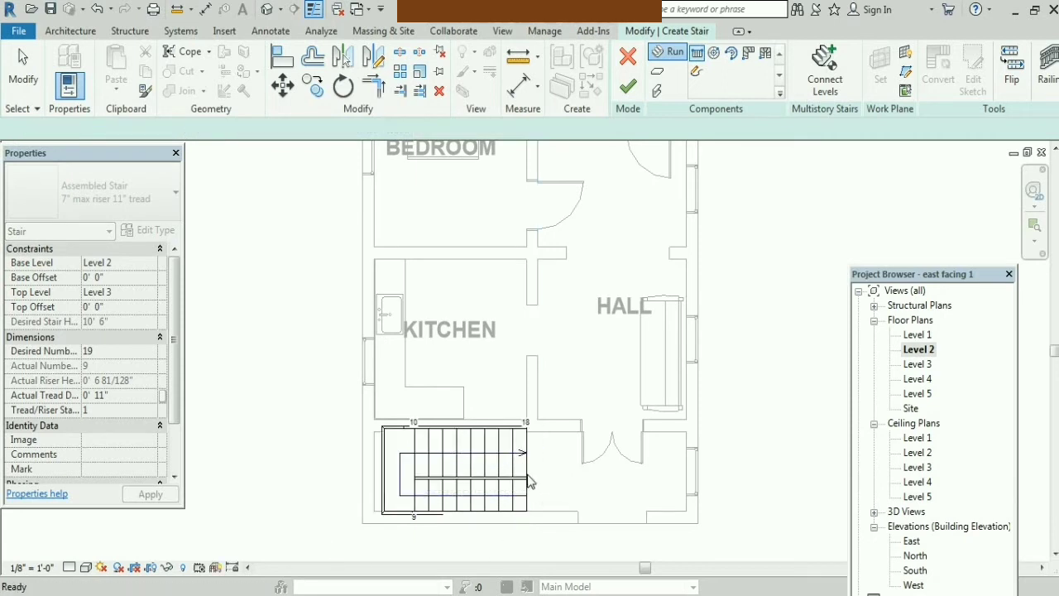
key("Escape")
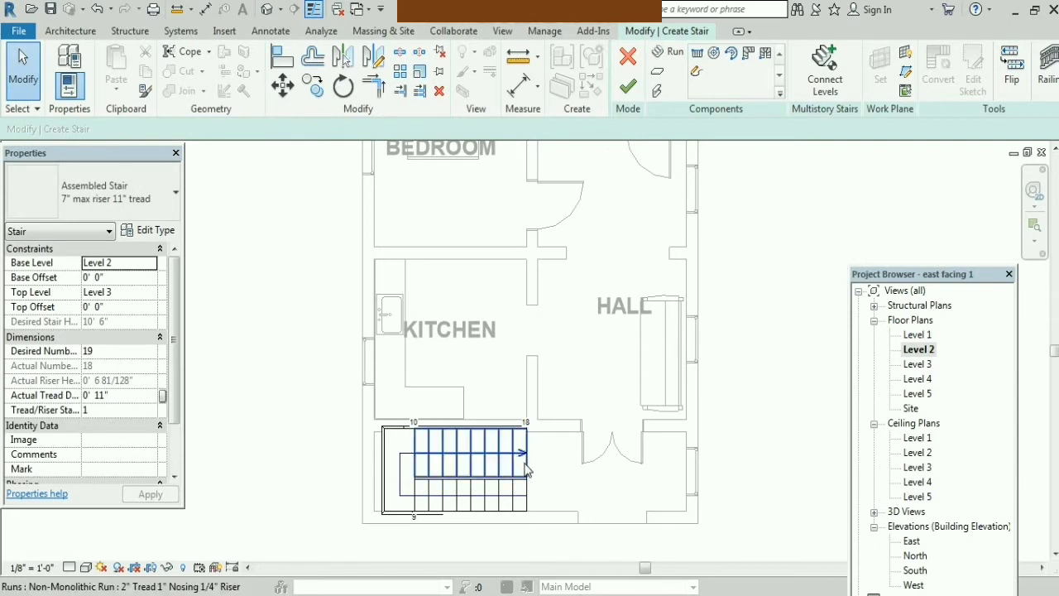
left_click(523, 469)
left_click(383, 455)
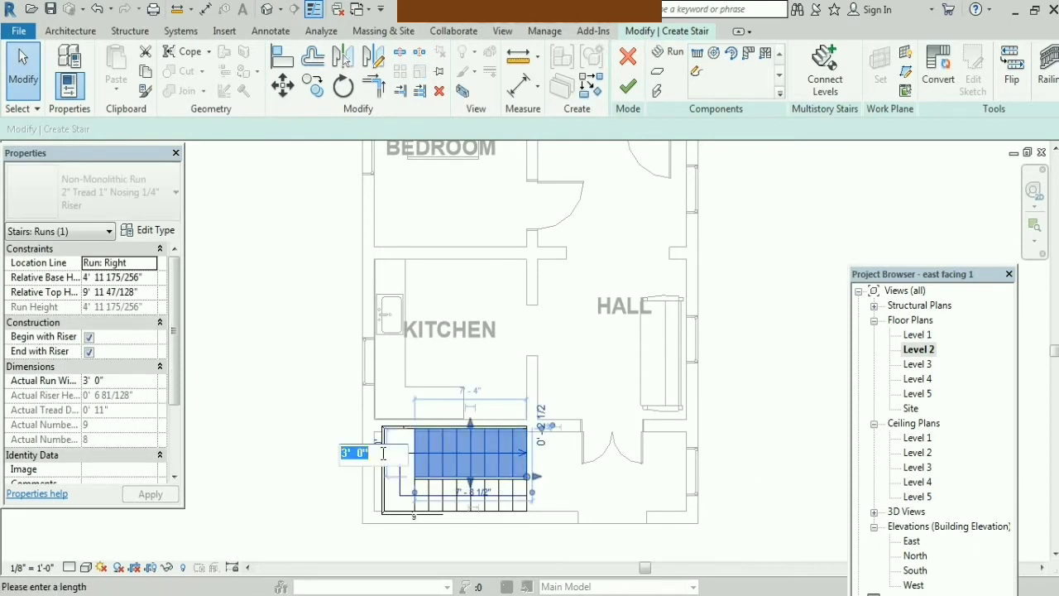
type("2")
key("Return")
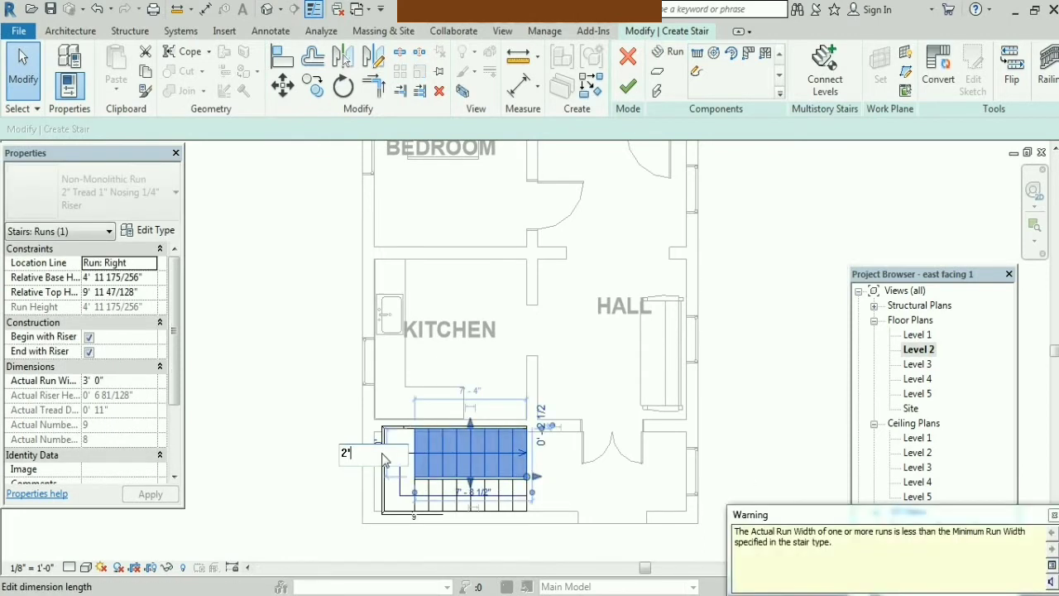
left_click(1053, 516)
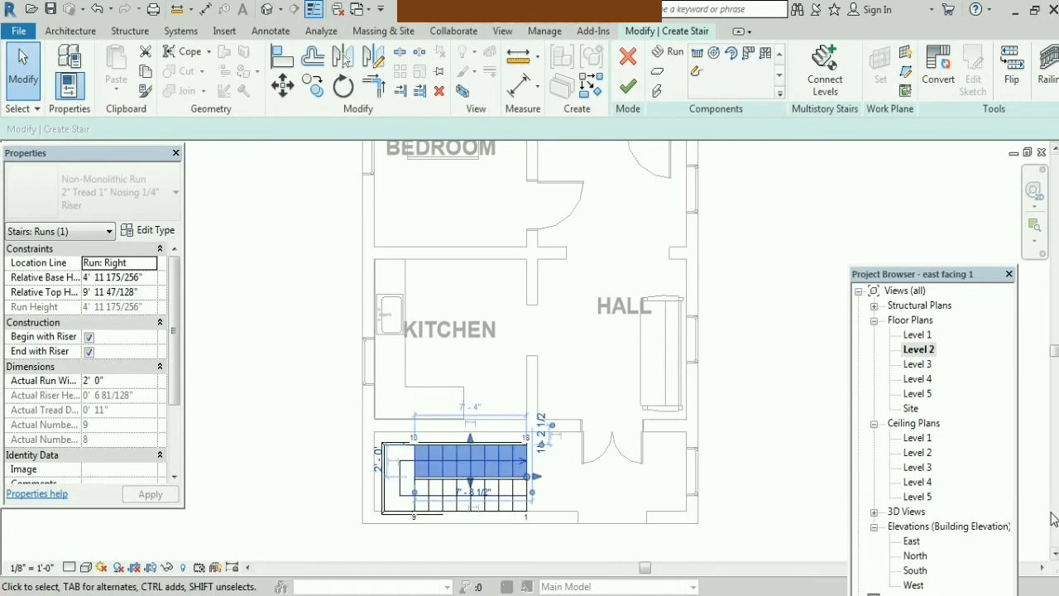
left_click(765, 439)
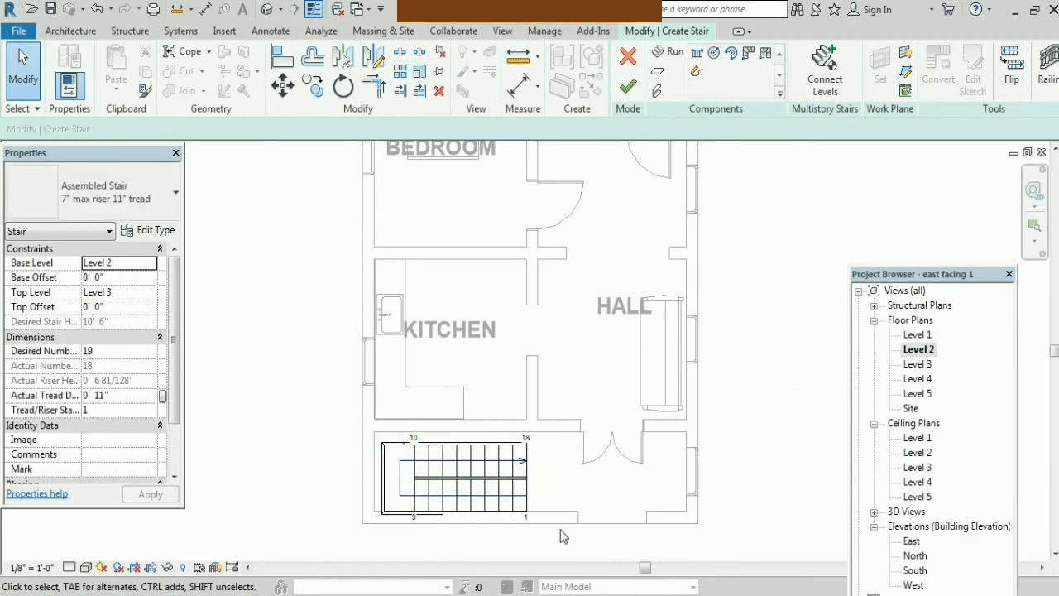
left_click(623, 91)
Finish the U-shaped stair, dismiss the top elevation warning, and window-select the stair to check it
left_click(622, 91)
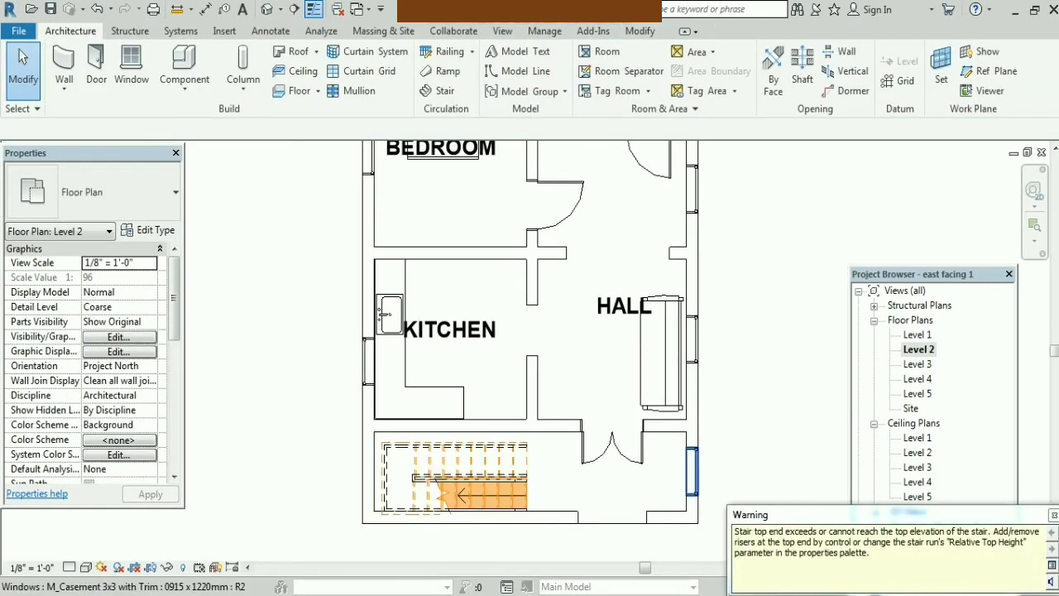
left_click(1054, 516)
left_click(808, 492)
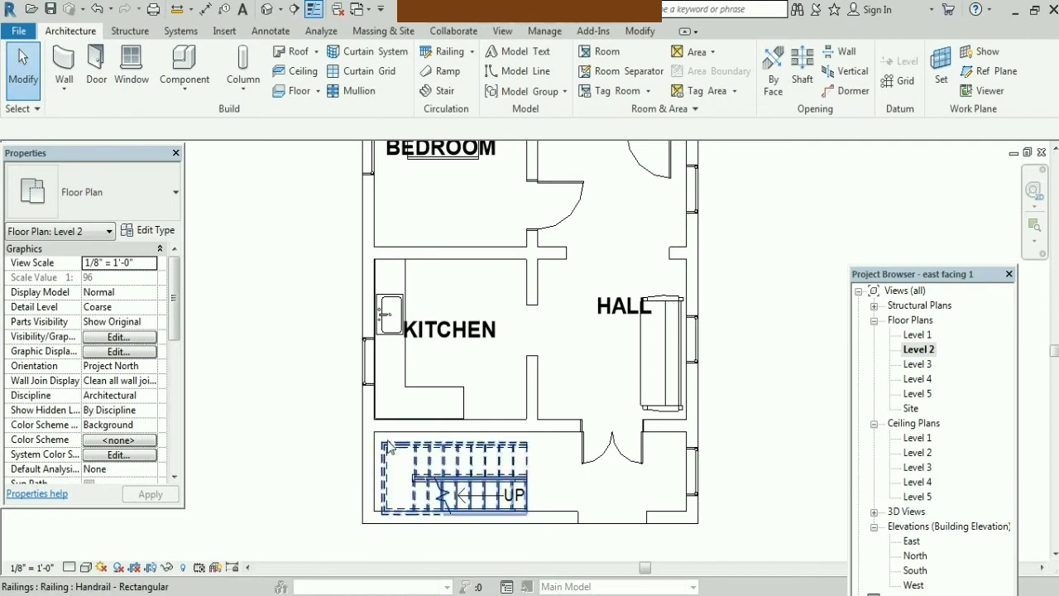
left_click_drag(339, 406, 542, 523)
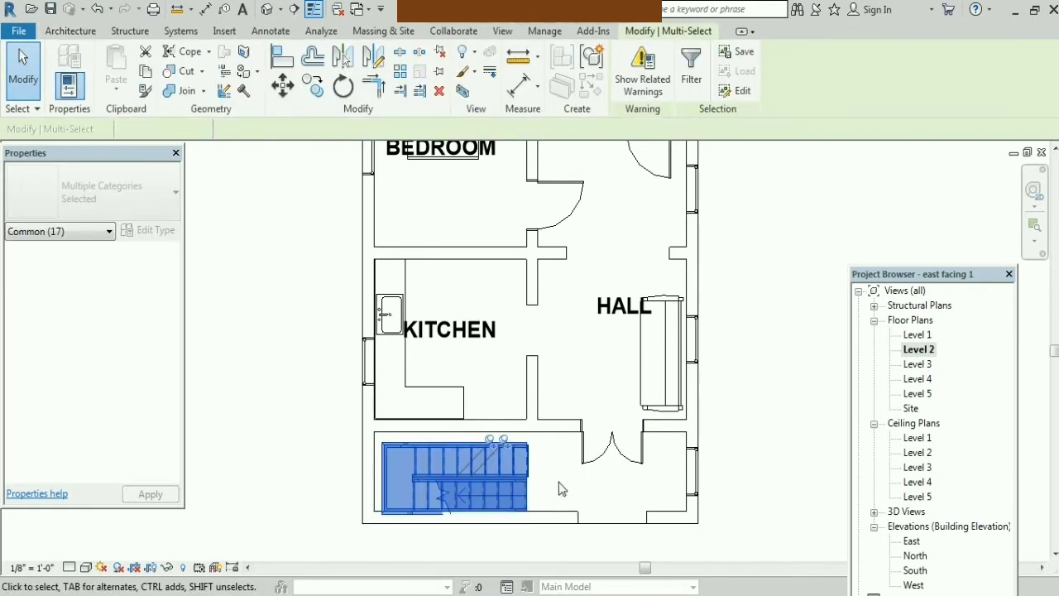
left_click(552, 503)
left_click_drag(533, 425, 356, 523)
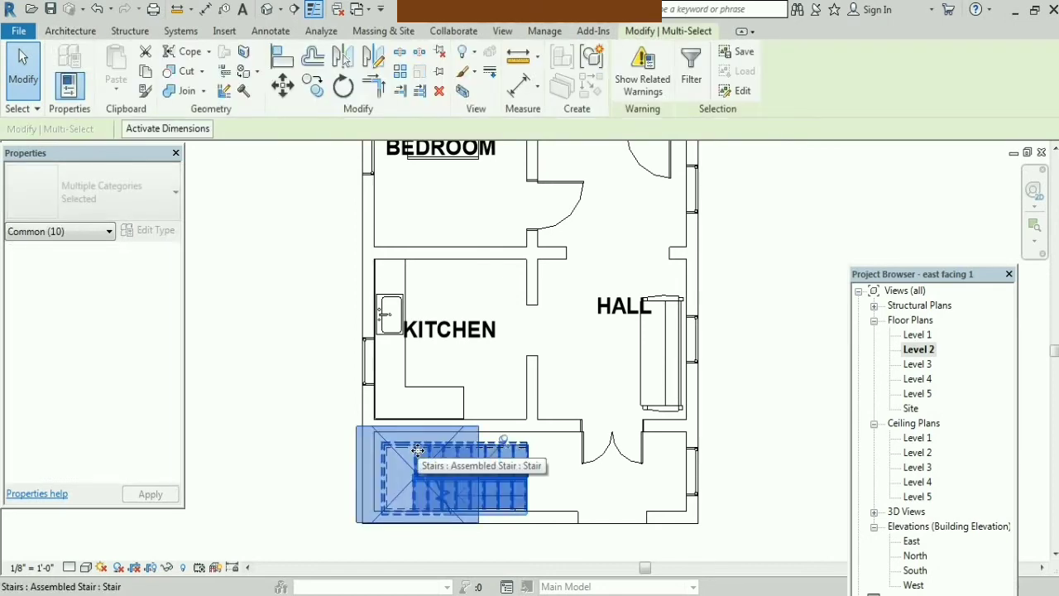
scroll(510, 506, "up", 2)
key("Escape")
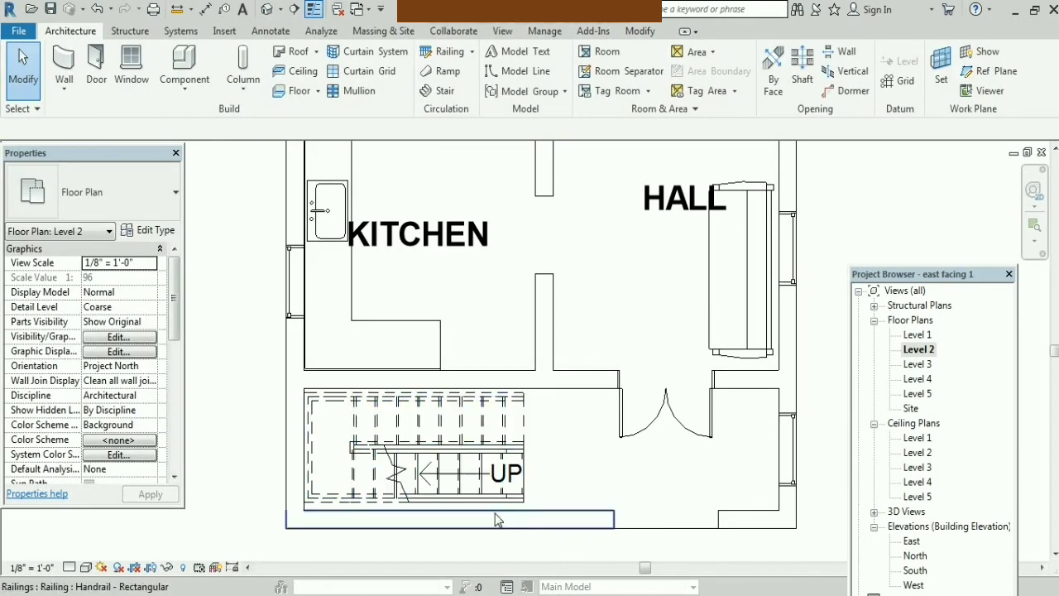
left_click(266, 9)
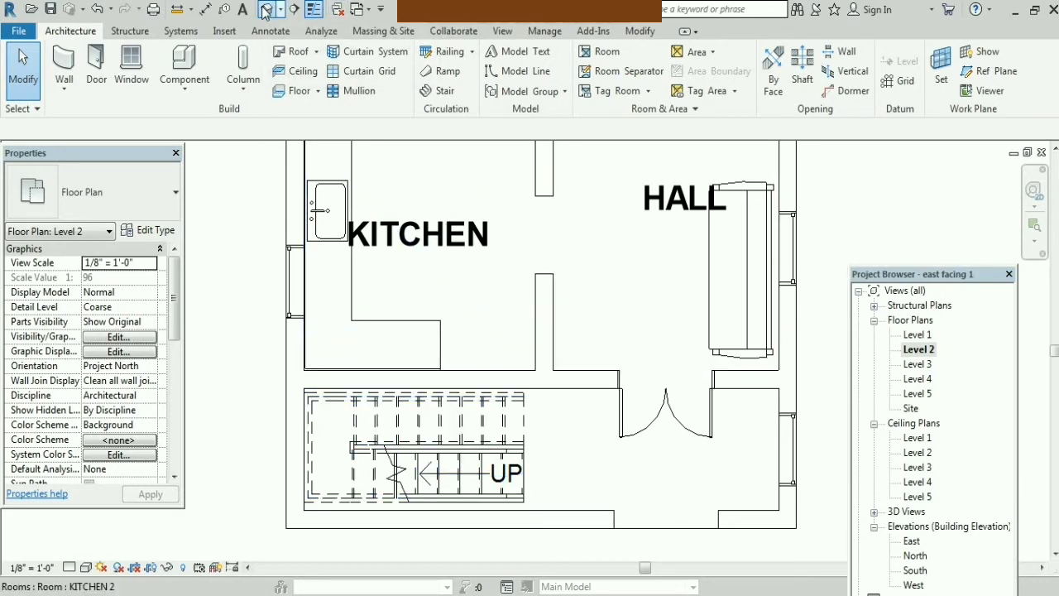
scroll(526, 333, "down", 1)
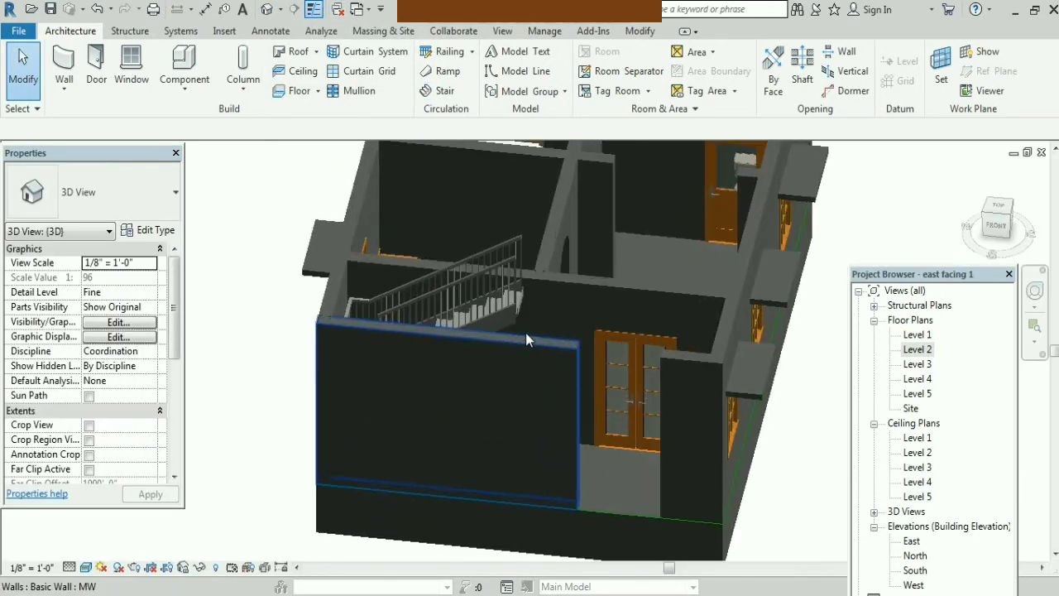
scroll(526, 332, "down", 1)
scroll(534, 305, "down", 1)
mouse_move(636, 341)
middle_mouse_down("shift")
mouse_move(579, 348)
mouse_move(646, 314)
middle_mouse_up("shift")
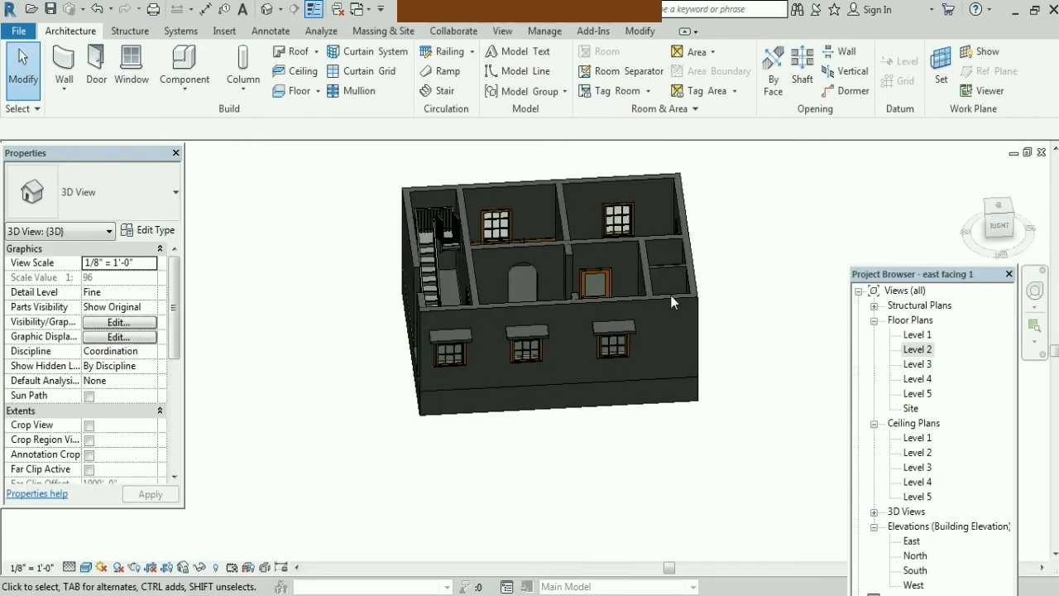
scroll(448, 301, "up", 5)
middle_click_drag(449, 301, 704, 442, "shift")
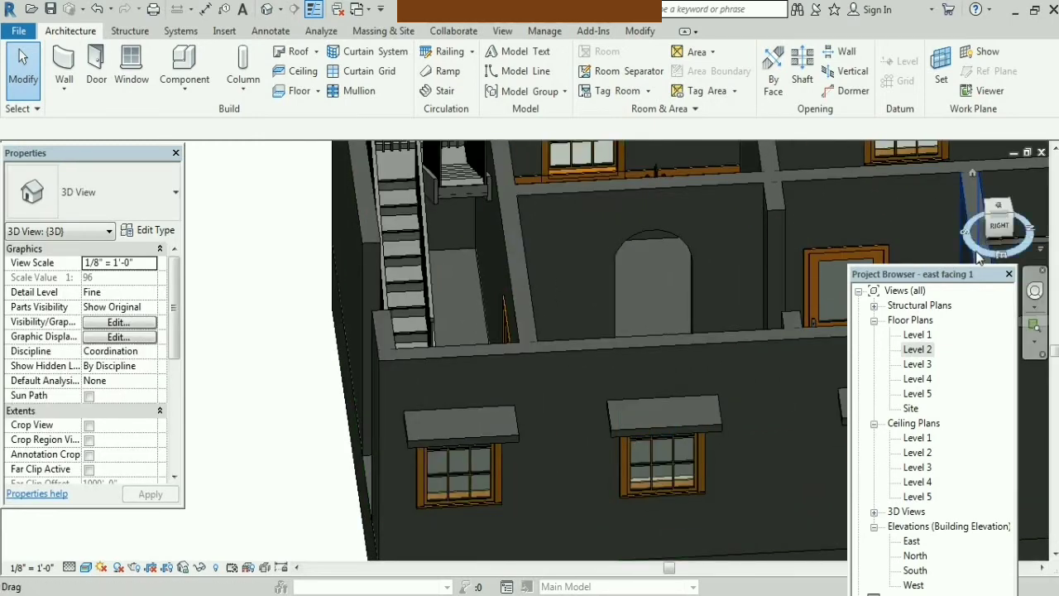
mouse_move(977, 249)
middle_mouse_down("shift")
mouse_move(1015, 271)
mouse_move(461, 454)
middle_mouse_up("shift")
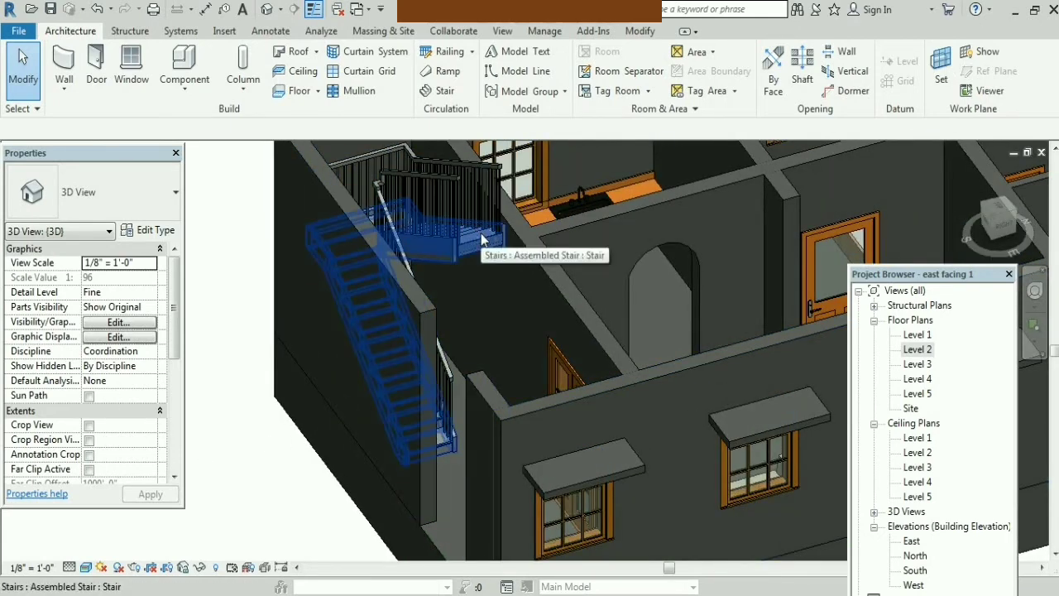
double_click(919, 349)
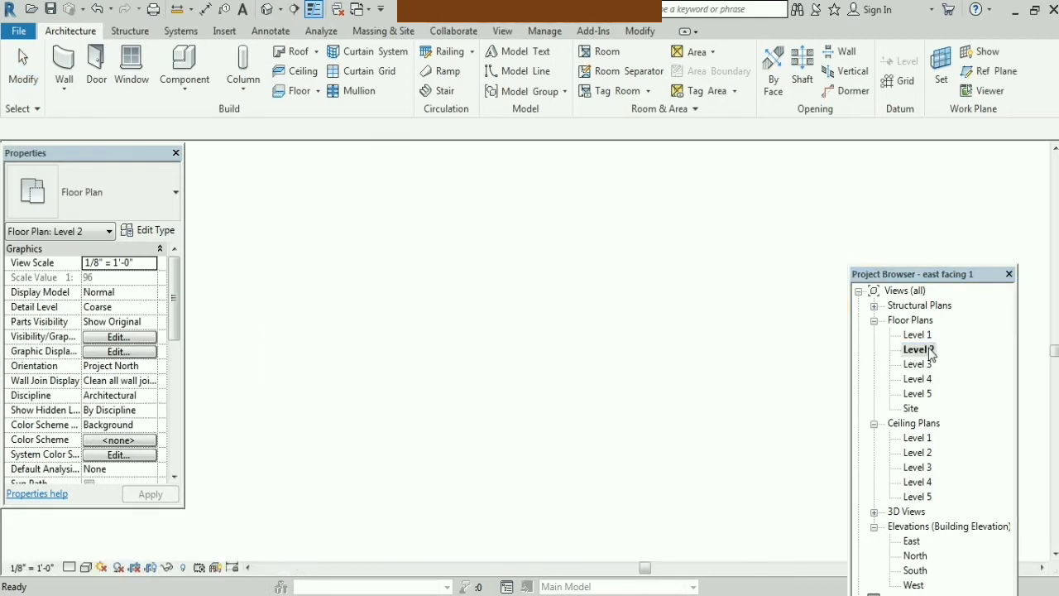
scroll(454, 407, "down", 1)
scroll(447, 447, "down", 2)
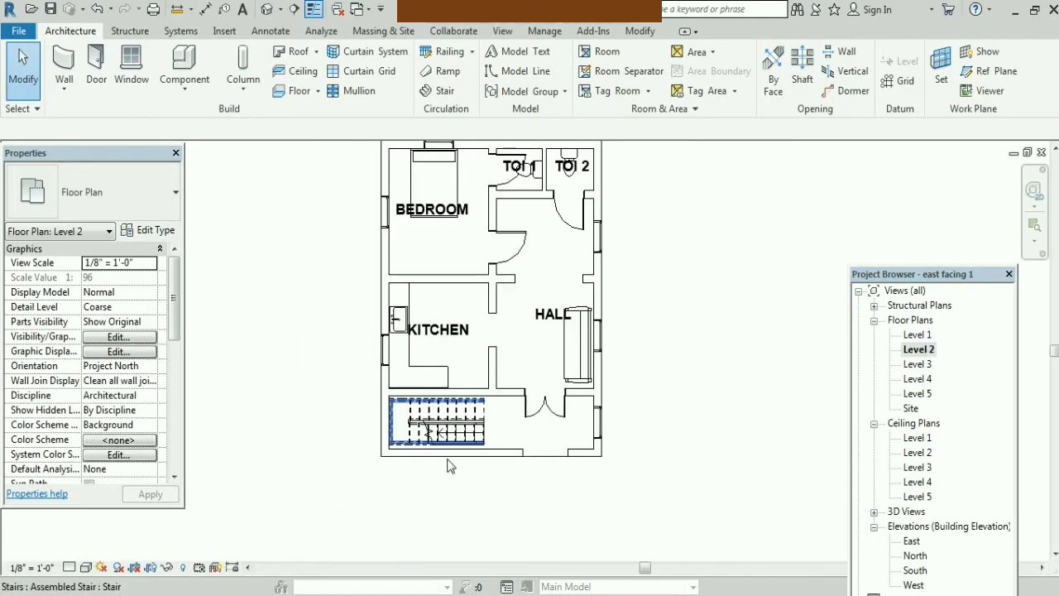
scroll(443, 453, "up", 1)
scroll(443, 454, "up", 1)
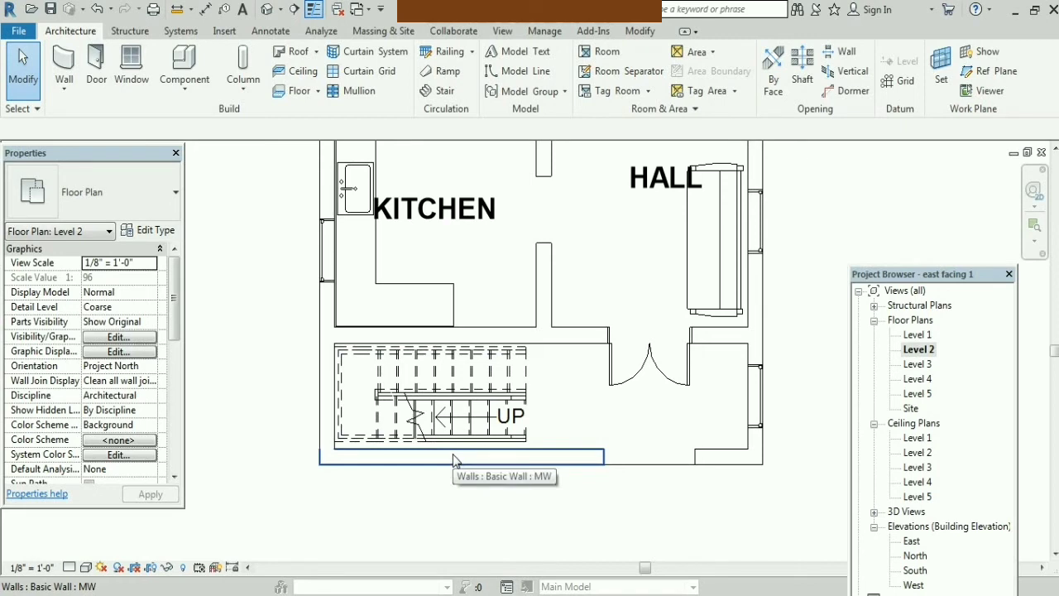
scroll(488, 513, "down", 2)
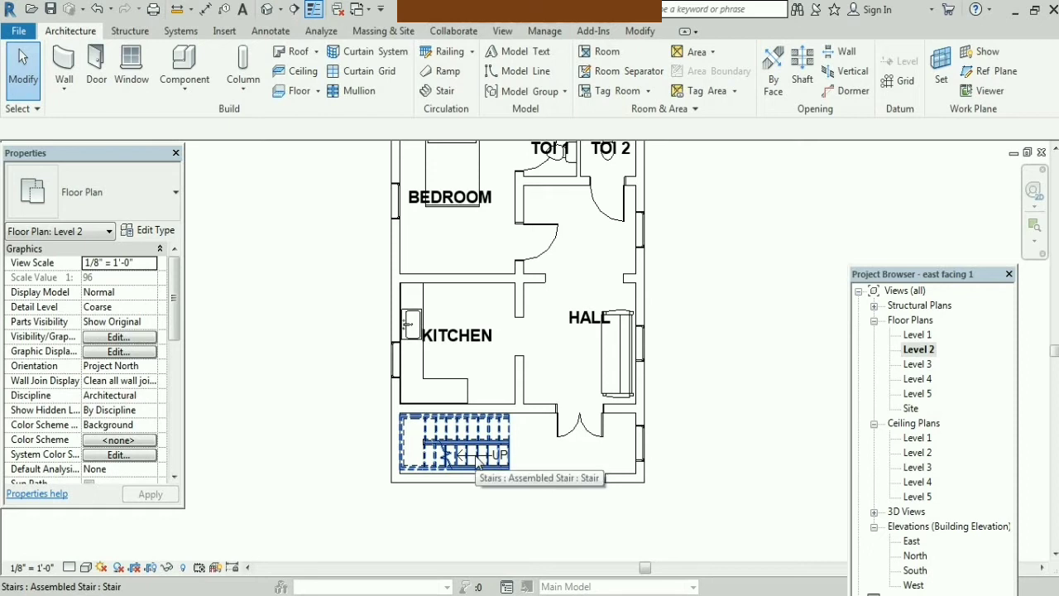
scroll(440, 524, "down", 2)
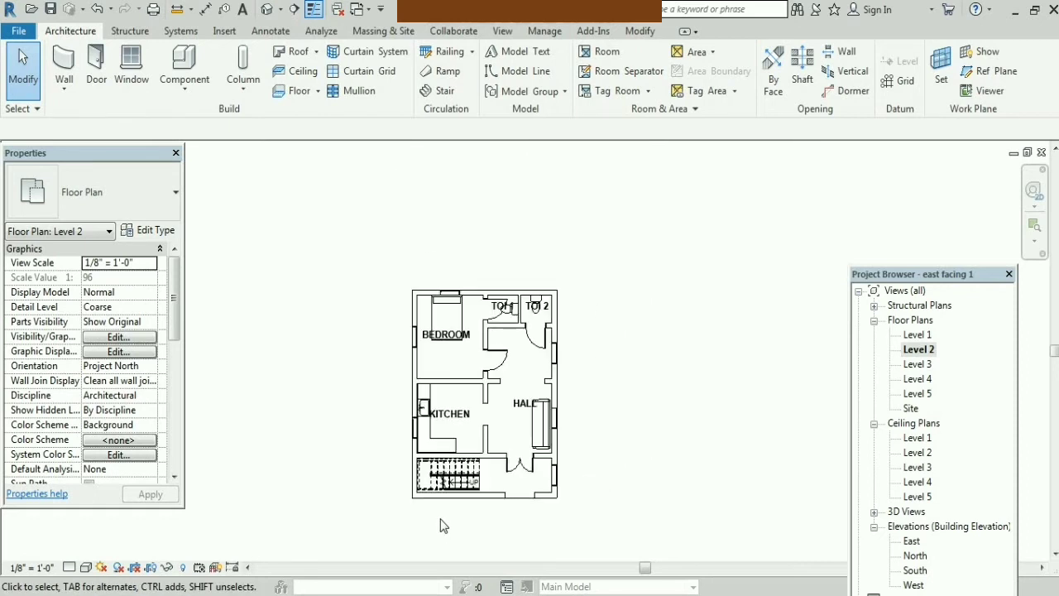
scroll(422, 476, "down", 1)
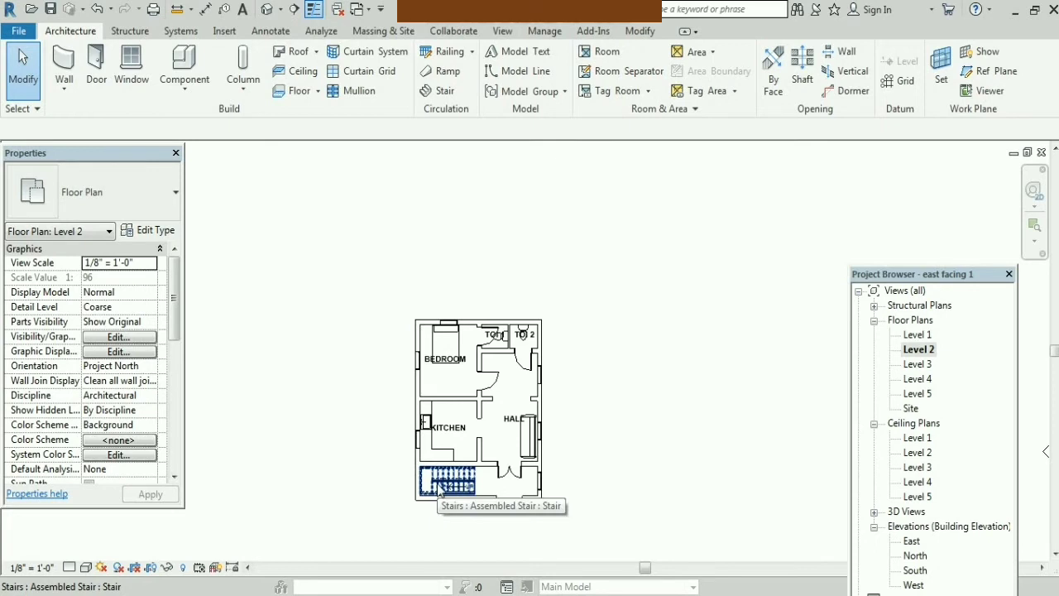
scroll(468, 414, "up", 1)
scroll(475, 418, "up", 1)
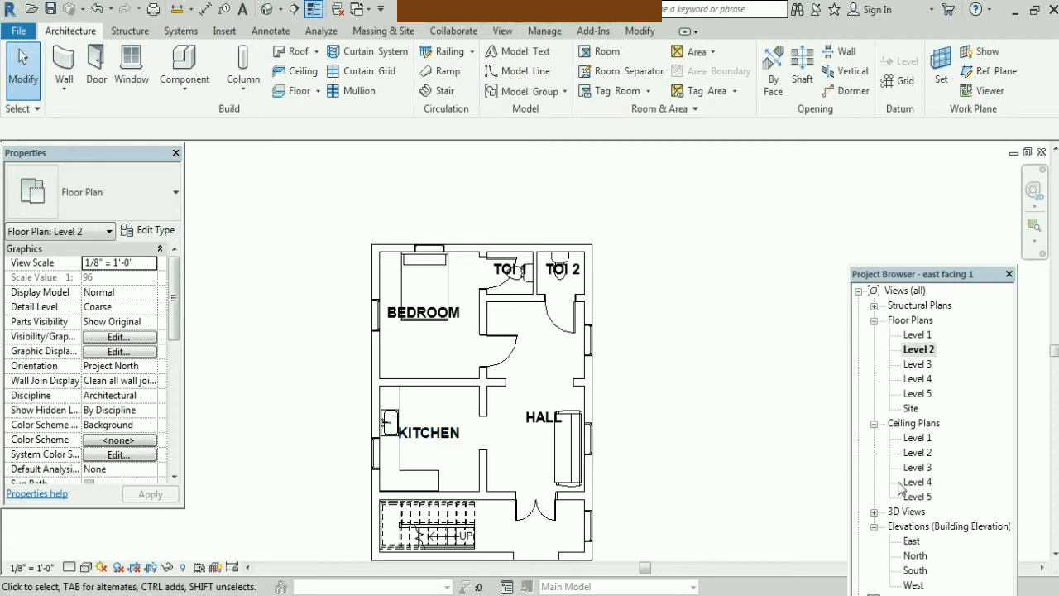
Open the Level 2 ceiling plan and automatically place 2'x4' ACT ceilings in bedroom, kitchen and hall
double_click(919, 453)
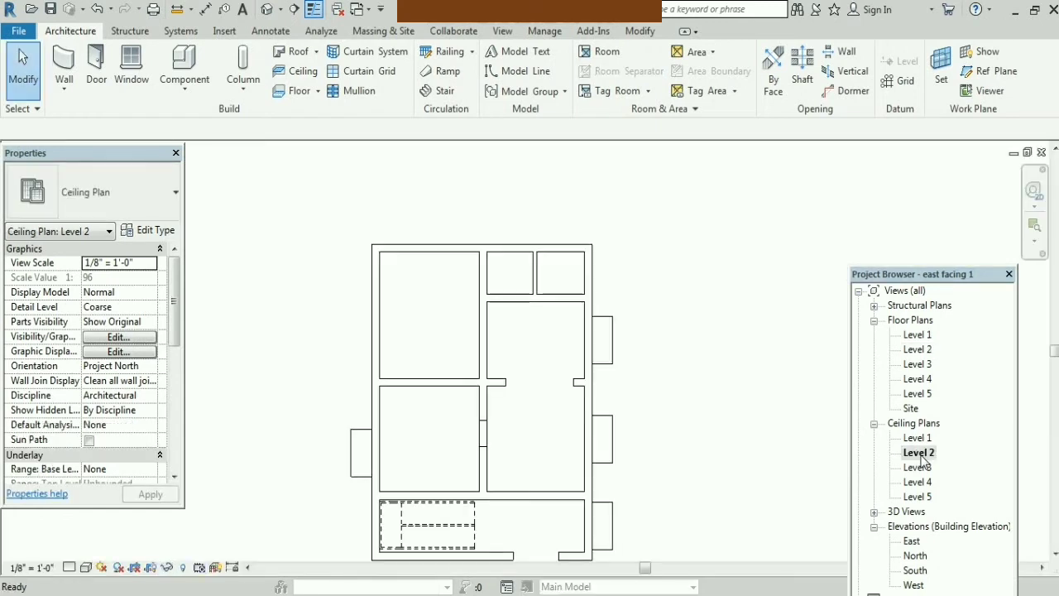
scroll(513, 525, "up", 1)
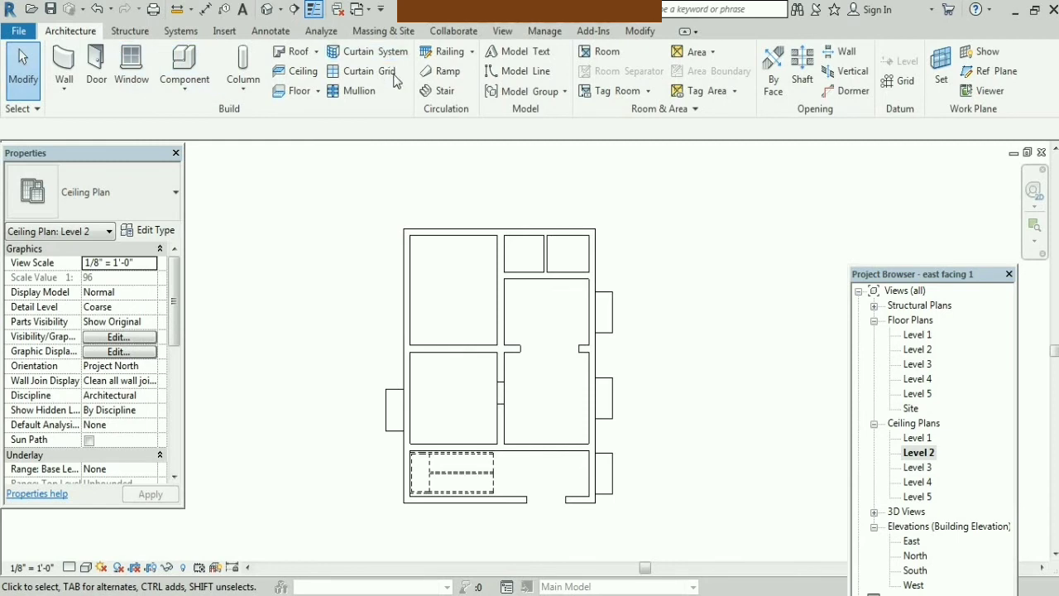
left_click(310, 74)
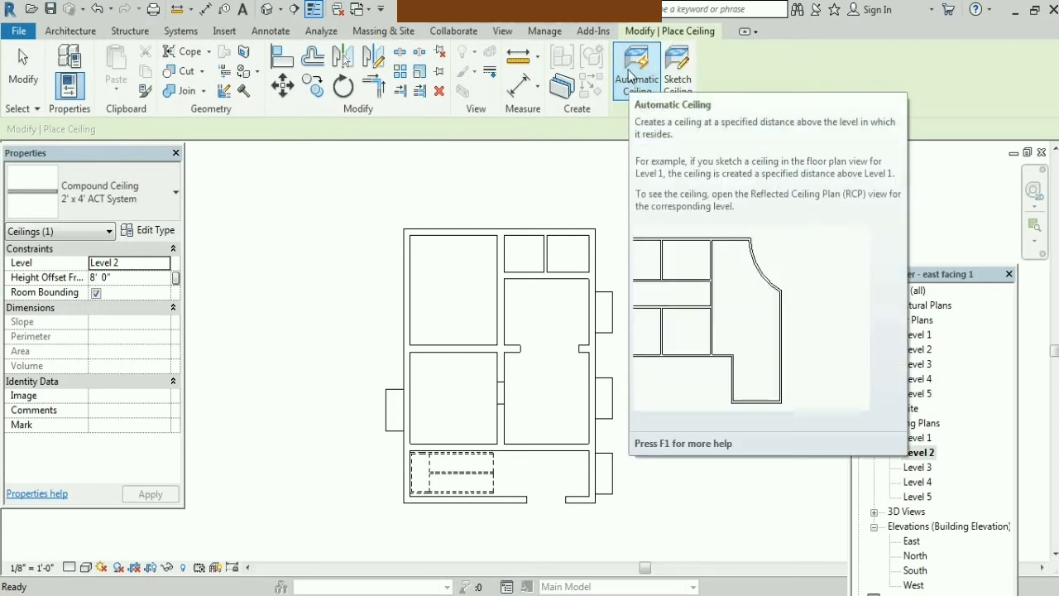
left_click(467, 285)
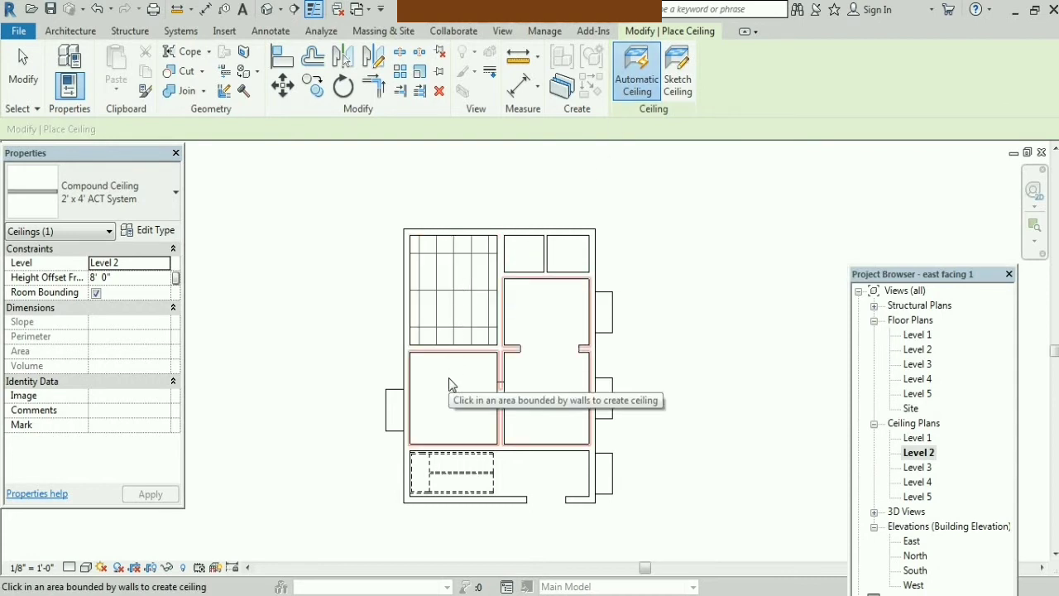
left_click(521, 383)
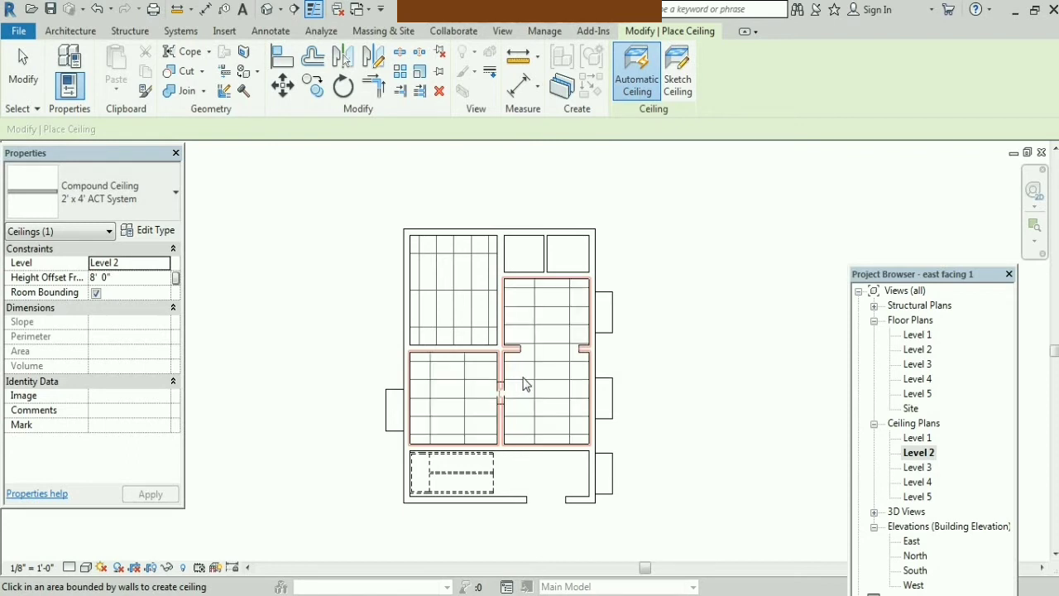
left_click(523, 383)
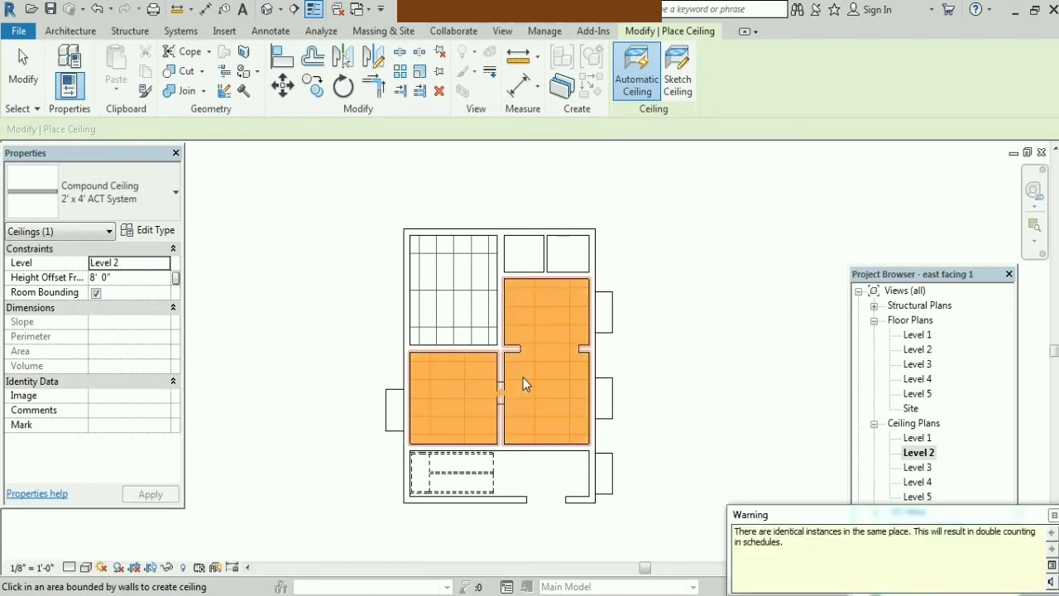
left_click(1054, 515)
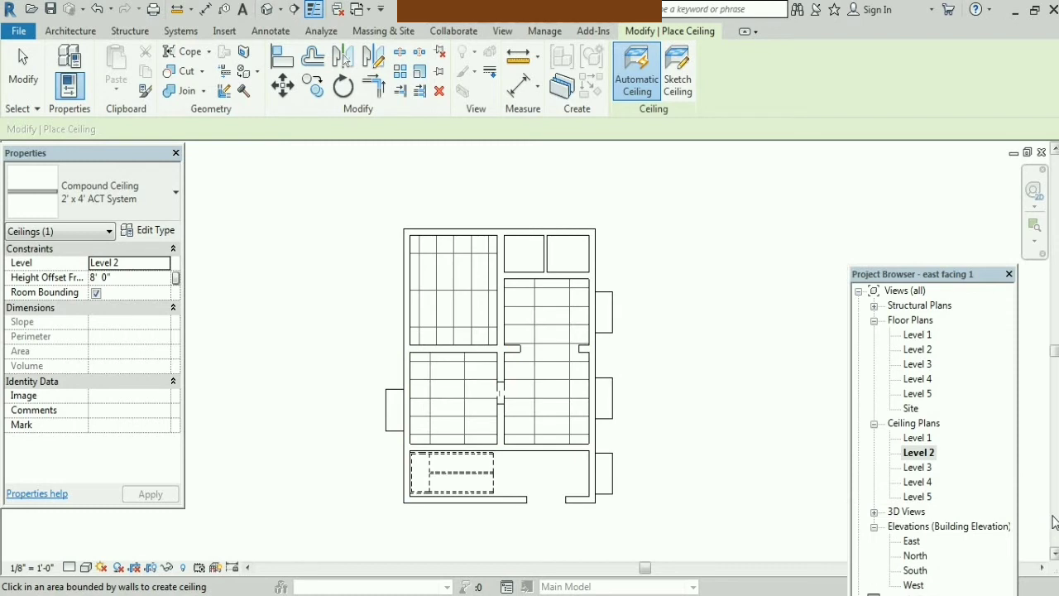
key("Escape")
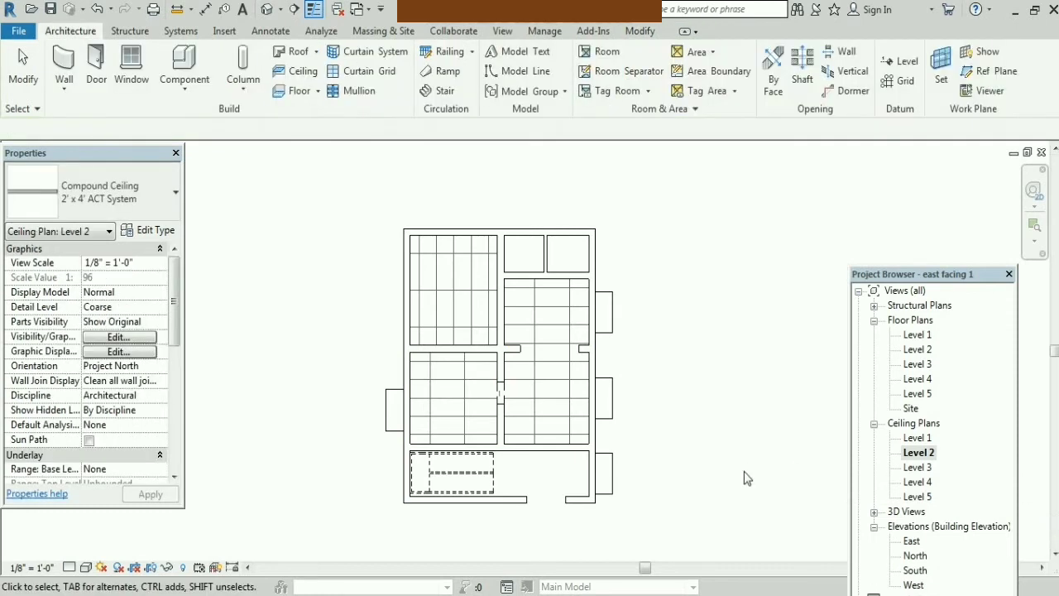
Open the default 3D view and zoom in on the upper rooms, stair and canopies
left_click(266, 10)
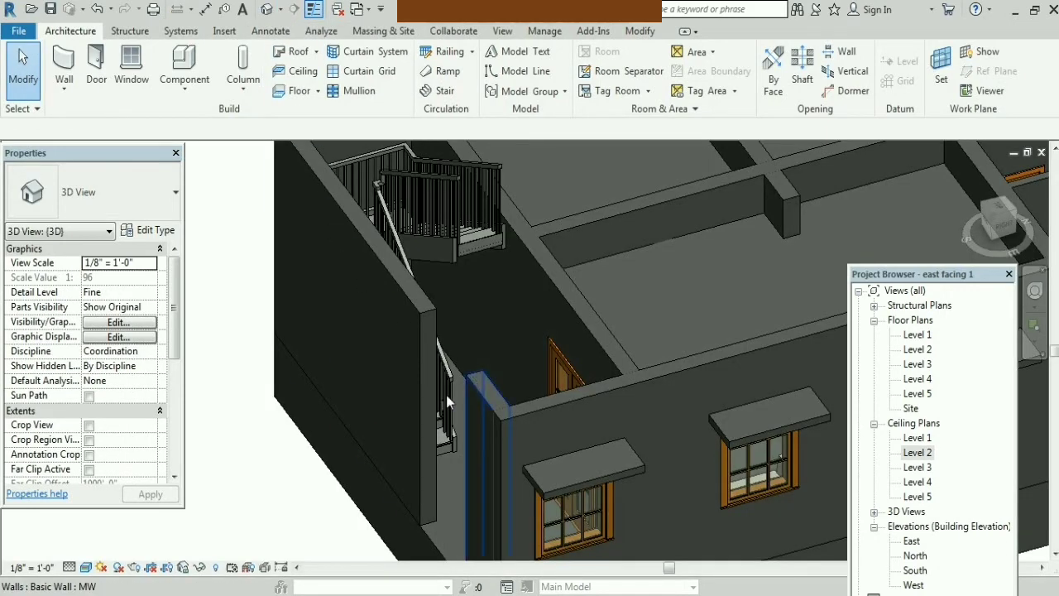
scroll(451, 311, "down", 5)
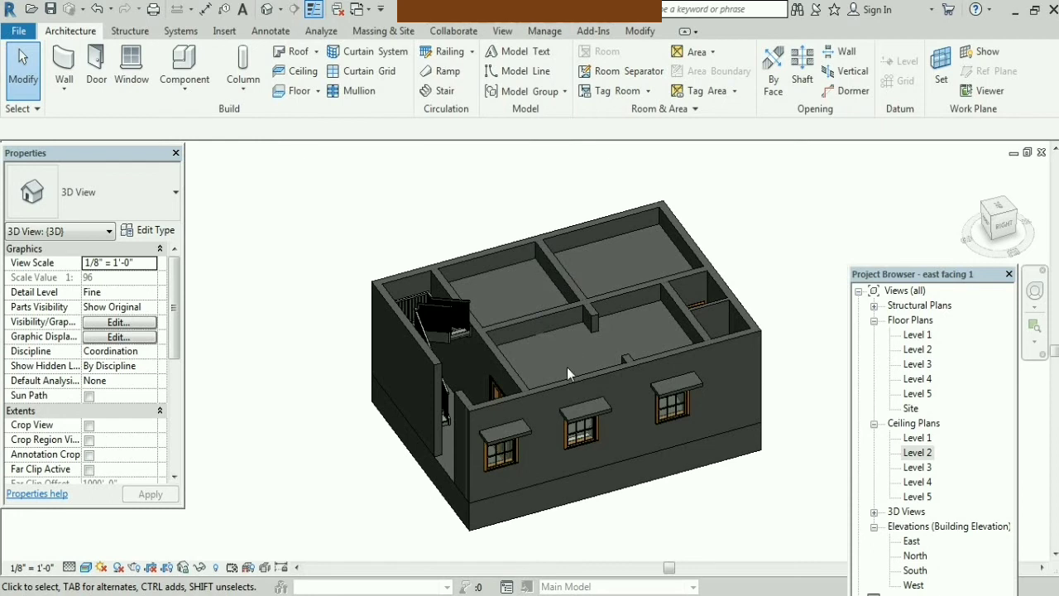
scroll(464, 339, "up", 1)
scroll(465, 342, "up", 2)
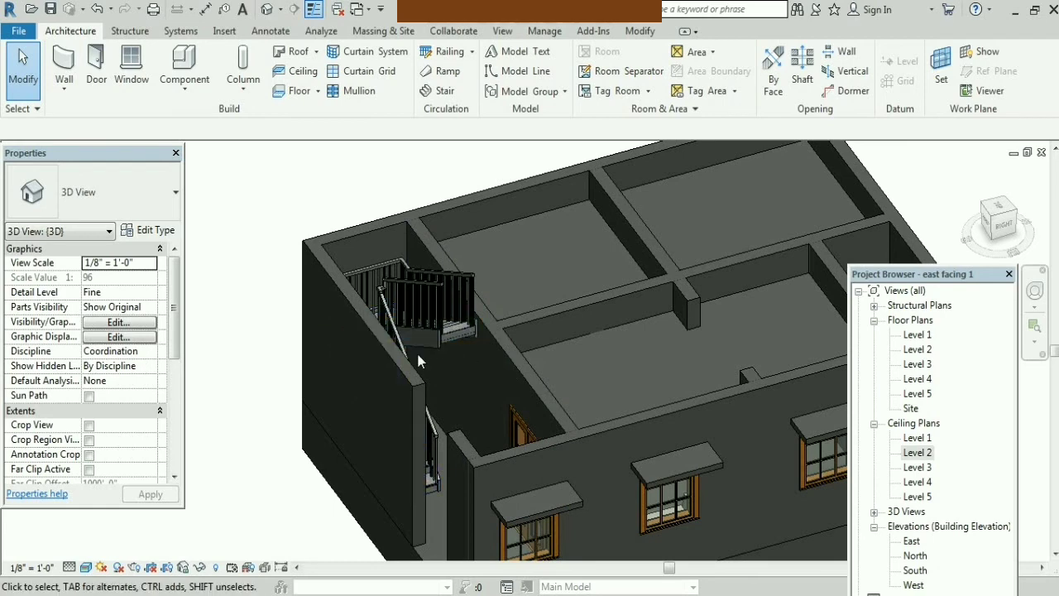
scroll(416, 350, "down", 5)
scroll(441, 430, "up", 1)
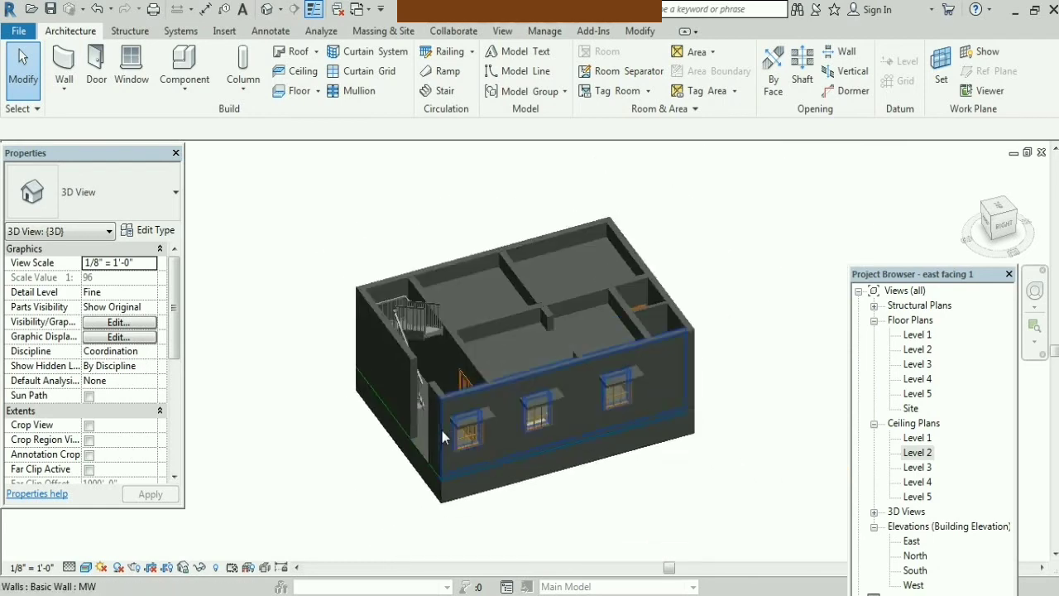
scroll(441, 431, "up", 2)
scroll(442, 430, "up", 1)
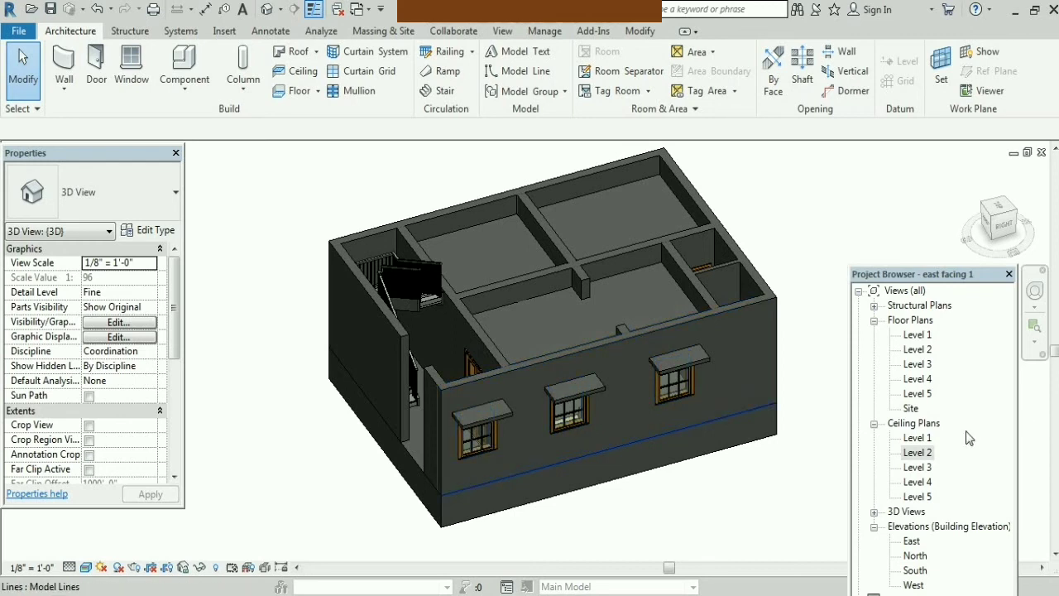
Open the Level 2 ceiling plan and start a sketched ceiling
left_click(923, 455)
double_click(923, 455)
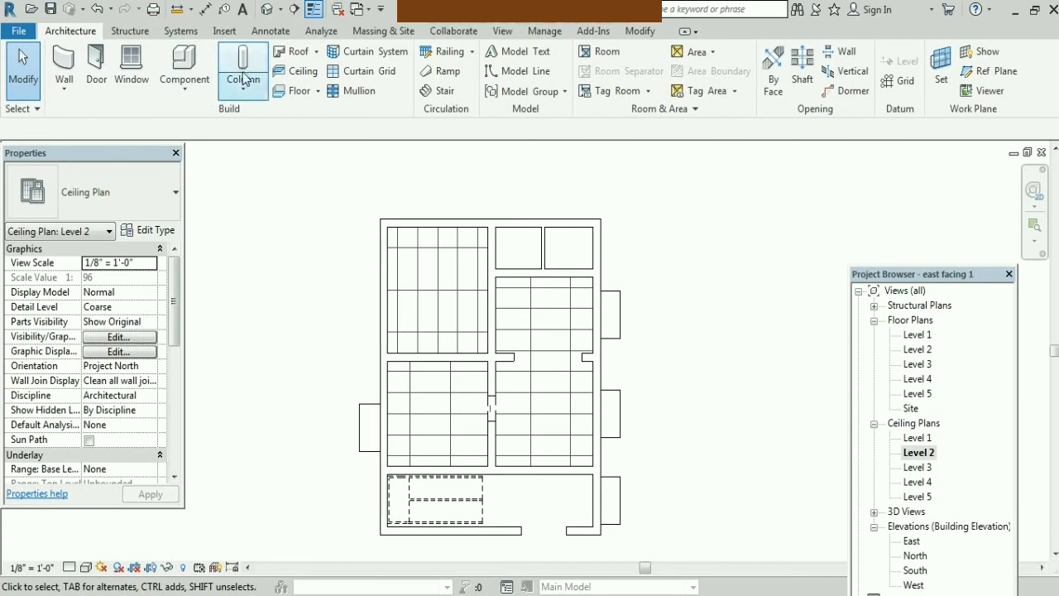
left_click(303, 72)
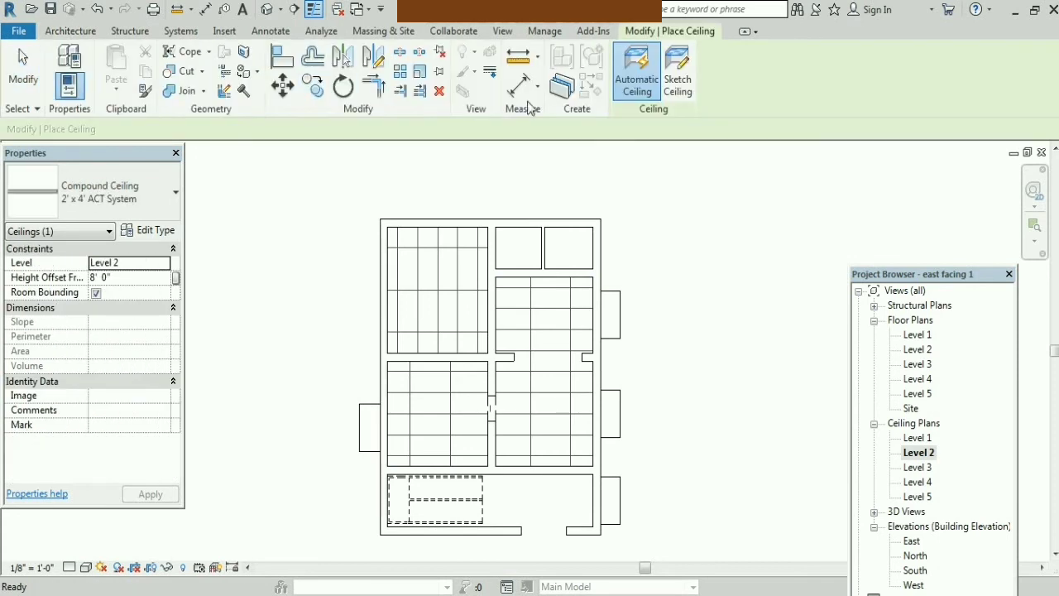
left_click(689, 83)
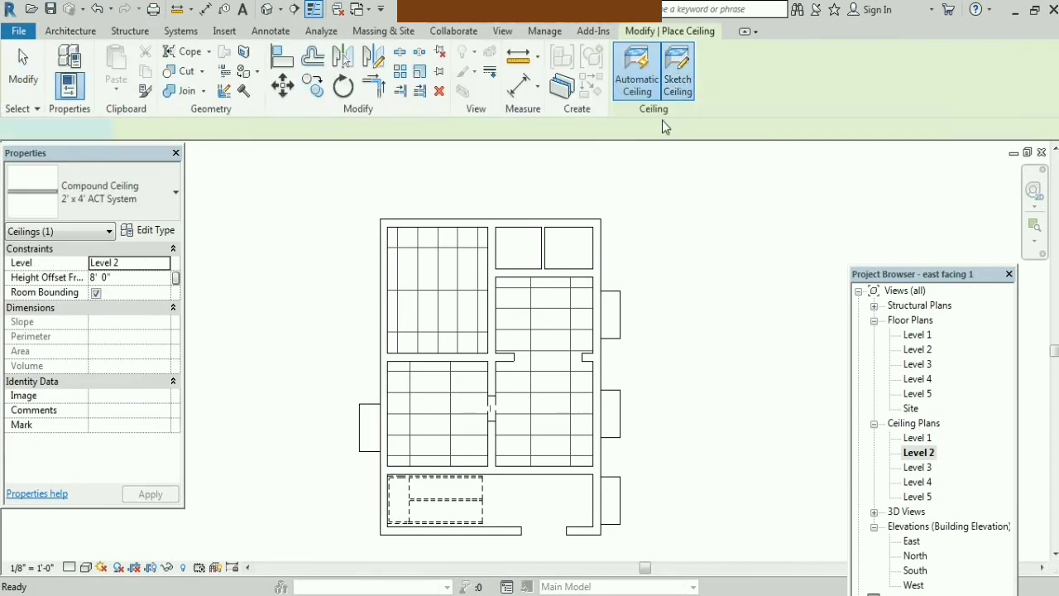
Sketch an inscribed-polygon hexagon ceiling in the TOI 2 room, finish it, and view the house in 3D
scroll(566, 223, "up", 2)
scroll(560, 229, "up", 2)
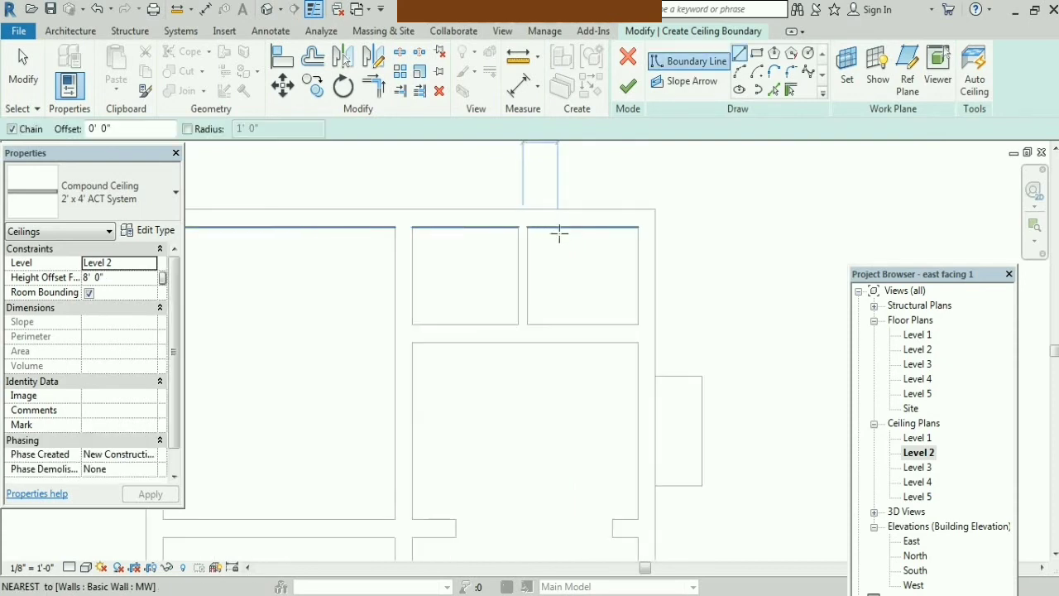
left_click(740, 53)
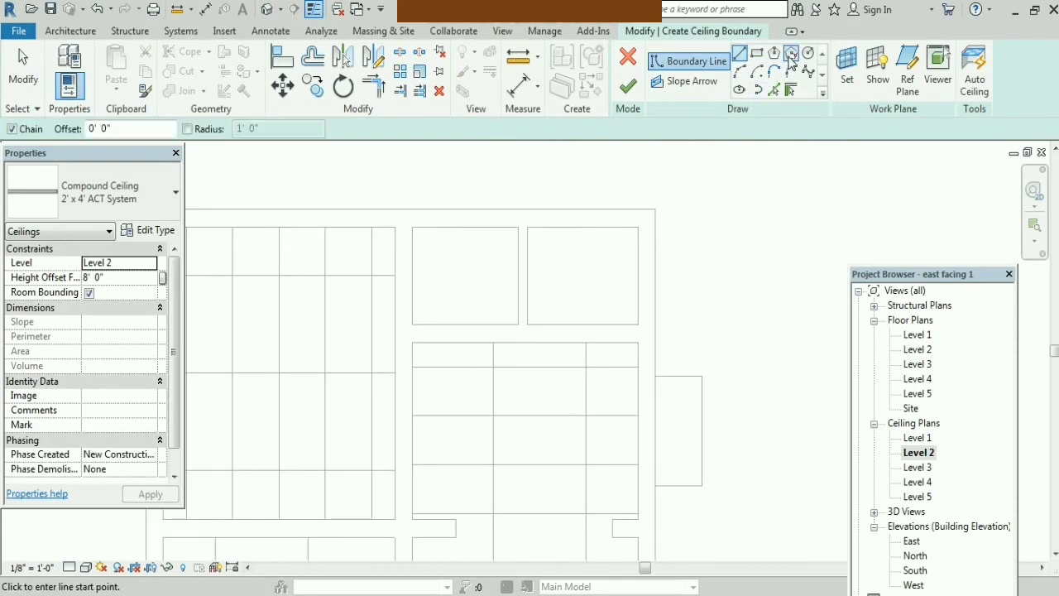
left_click(791, 53)
left_click(575, 274)
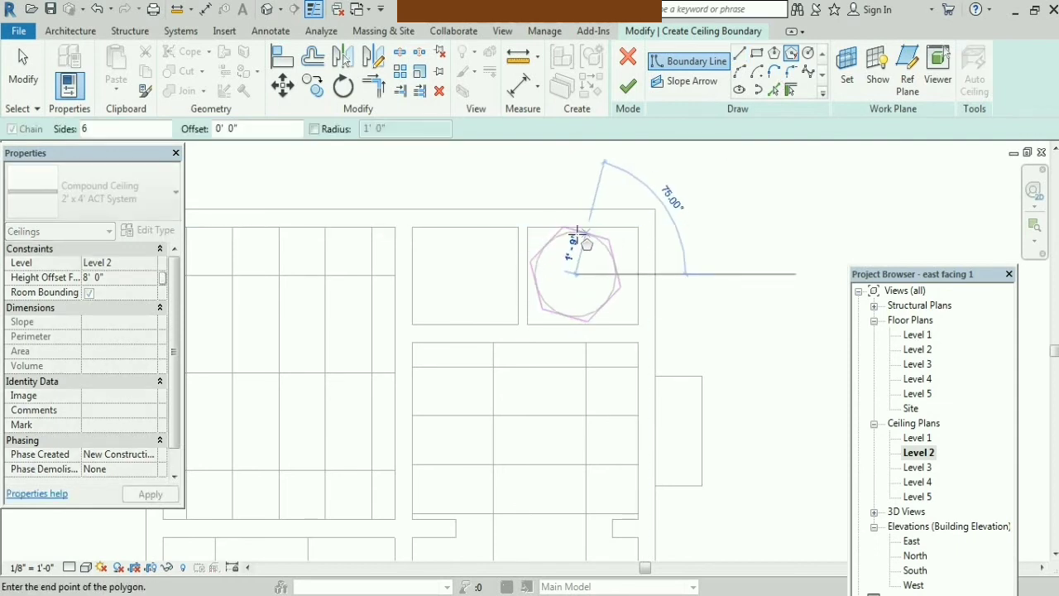
left_click(575, 240)
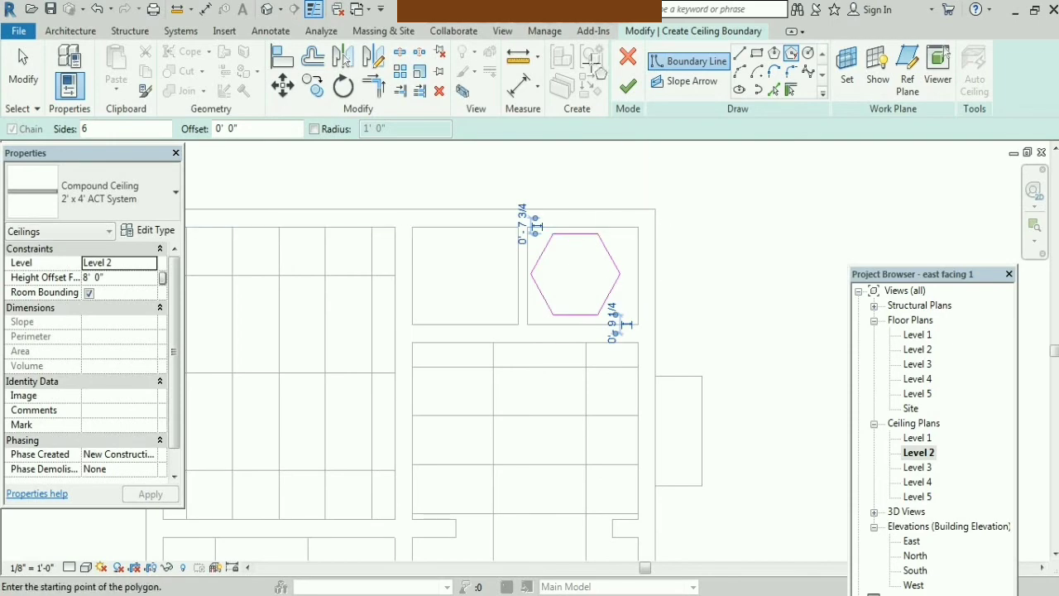
left_click(630, 89)
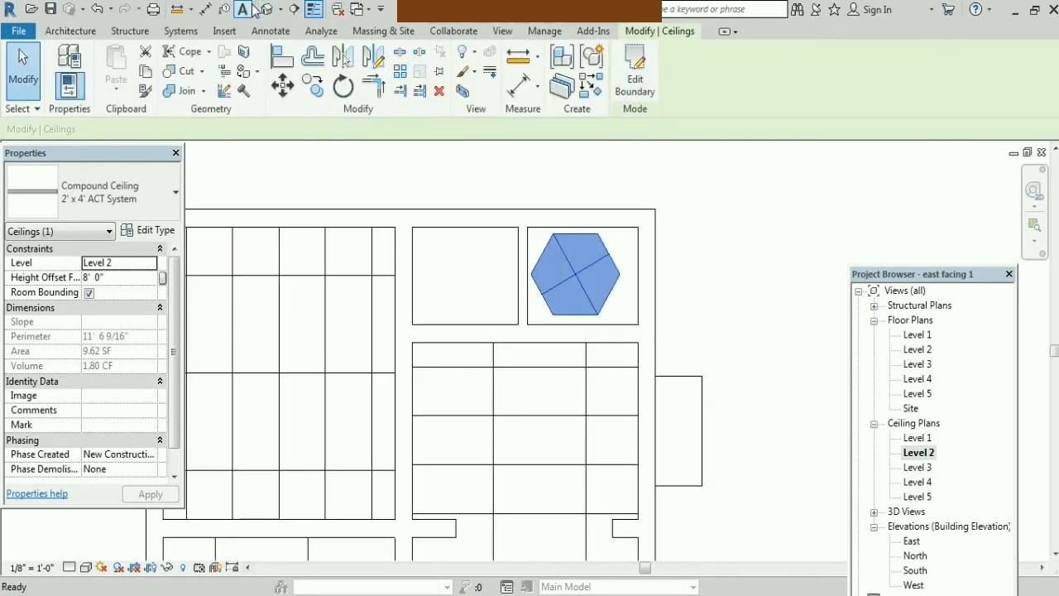
left_click(268, 10)
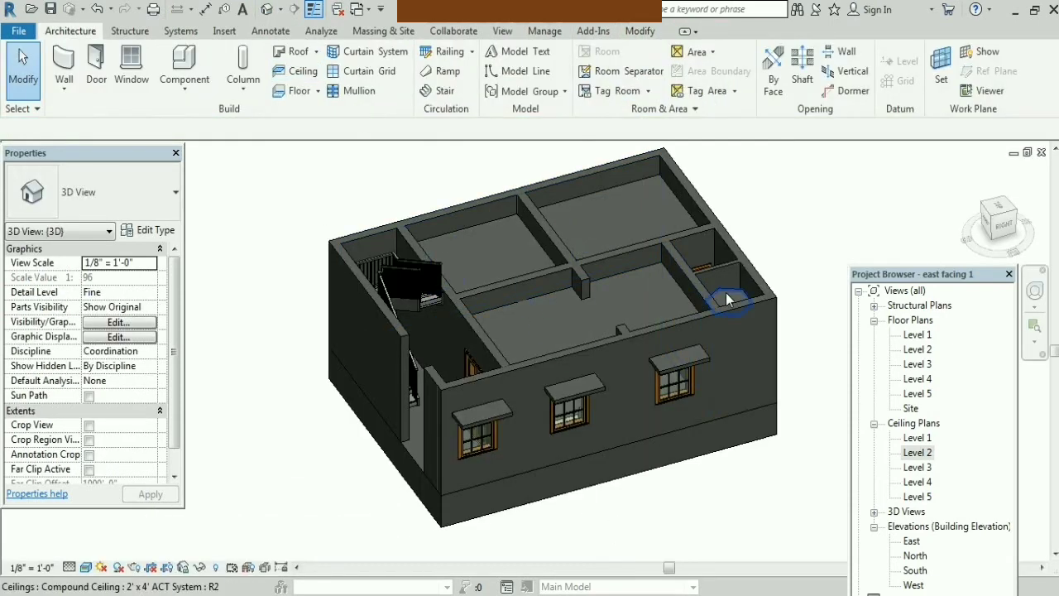
Delete the hexagon ceiling in the 3D view and reopen the Level 2 ceiling plan
scroll(726, 292, "up", 2)
scroll(729, 293, "up", 1)
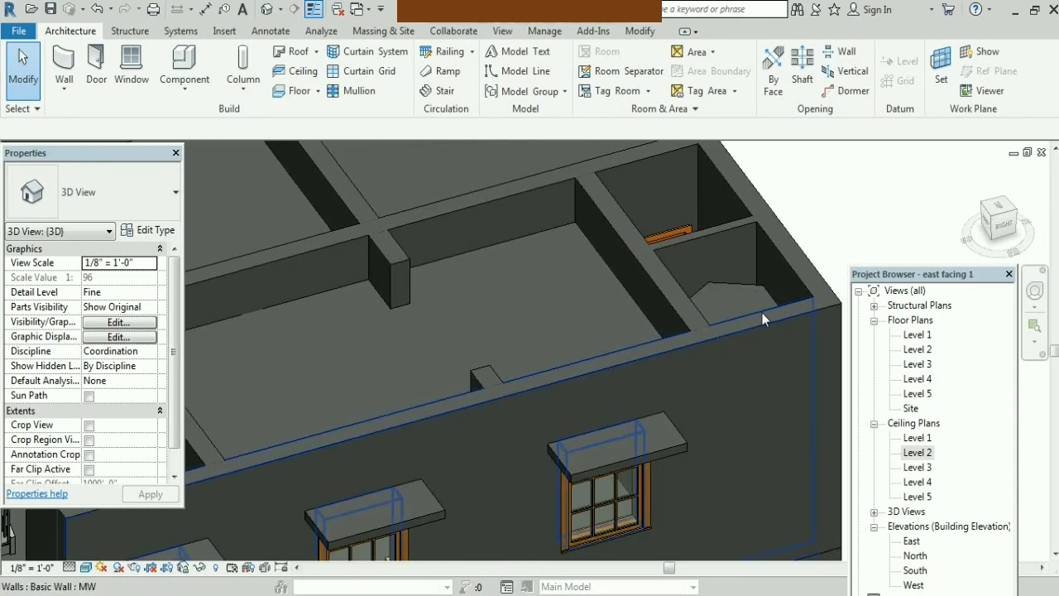
left_click(768, 300)
right_click(768, 304)
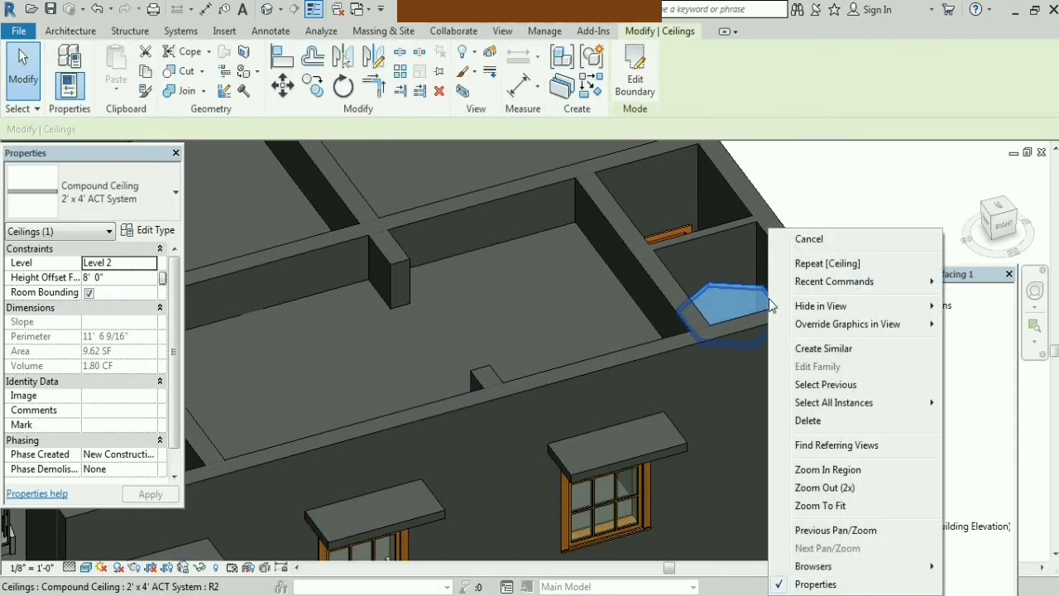
left_click(830, 422)
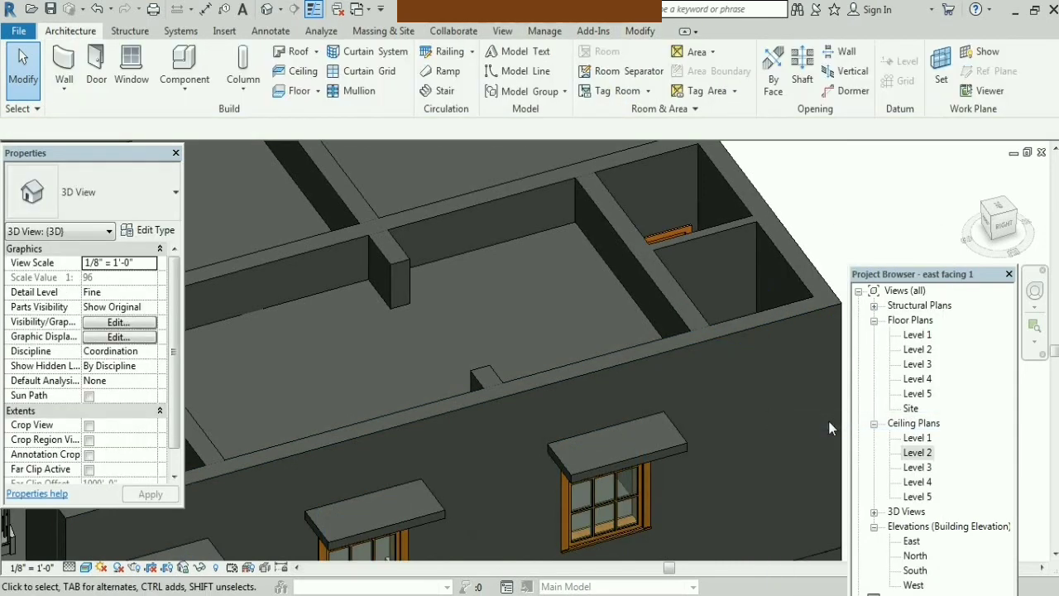
double_click(920, 453)
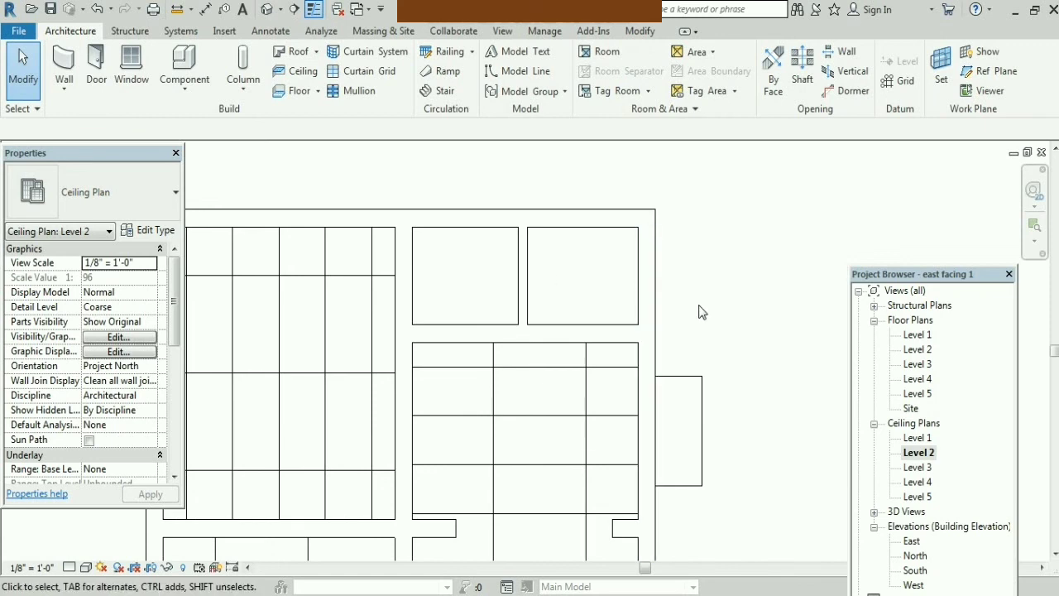
scroll(699, 309, "down", 2)
scroll(700, 311, "down", 2)
scroll(651, 531, "up", 1)
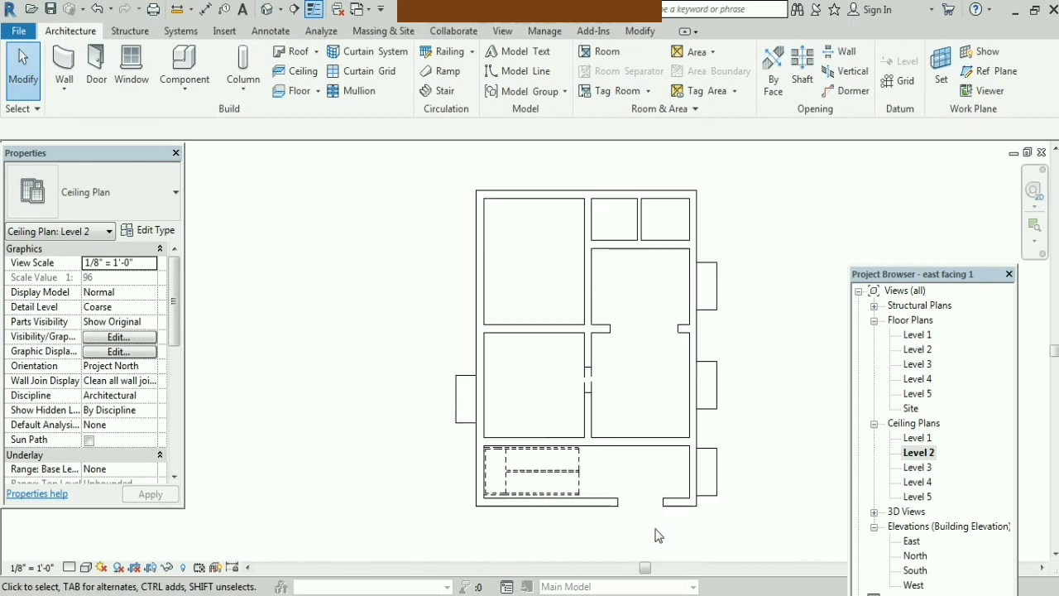